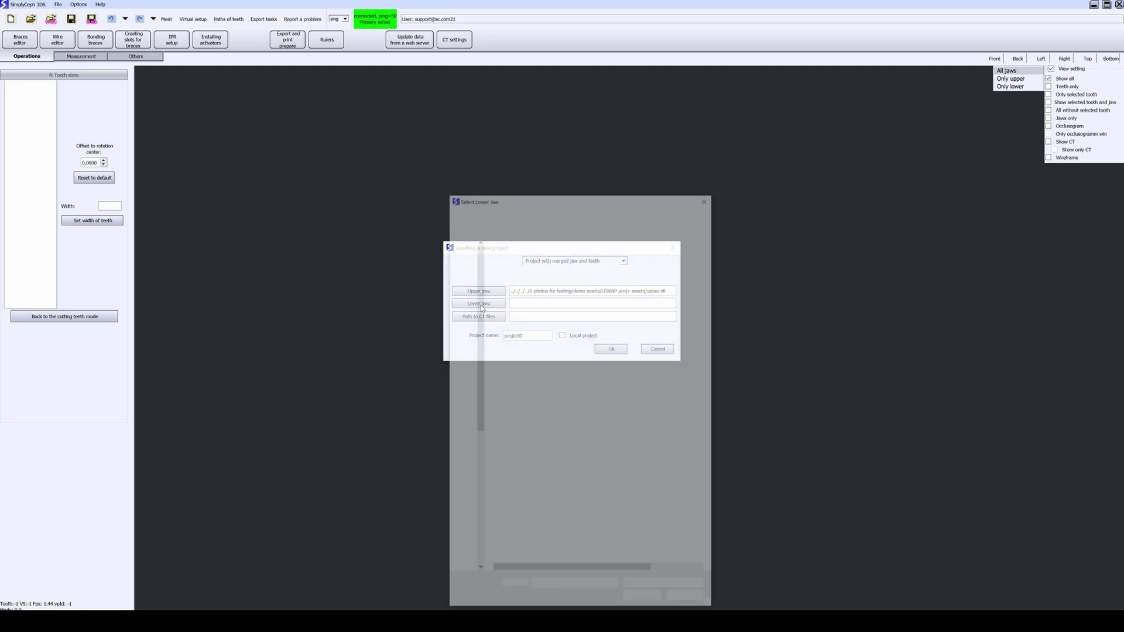
# Step: Load lower.stl as the lower jaw model and delete the default project name project0
pyautogui.click(519, 266)
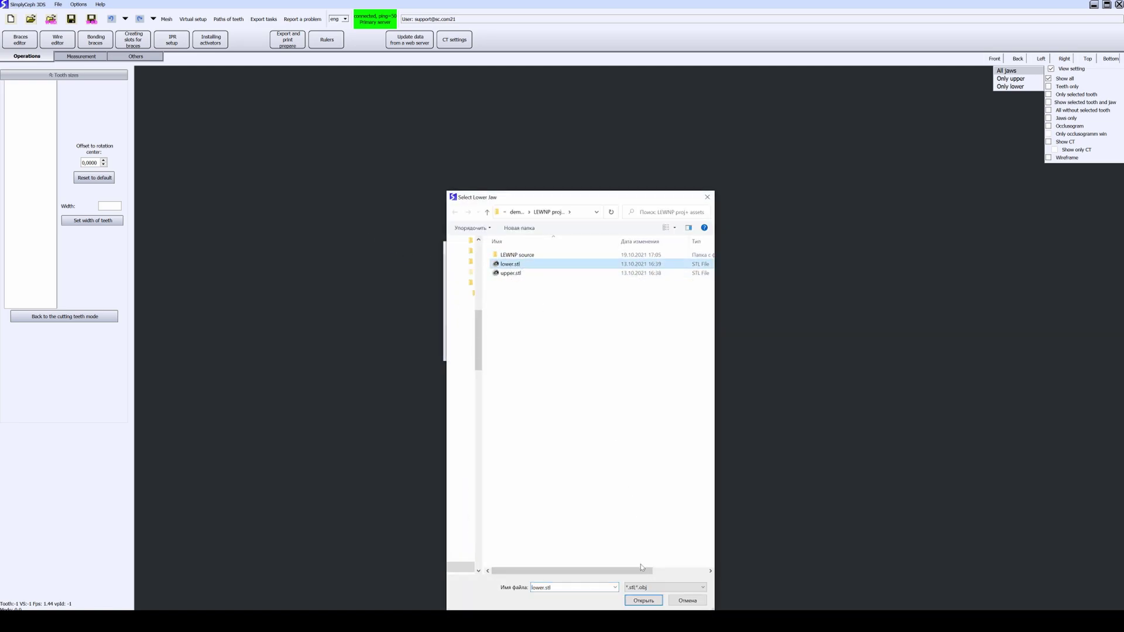
pyautogui.click(643, 600)
pyautogui.doubleClick(516, 336)
pyautogui.press('BackSpace')
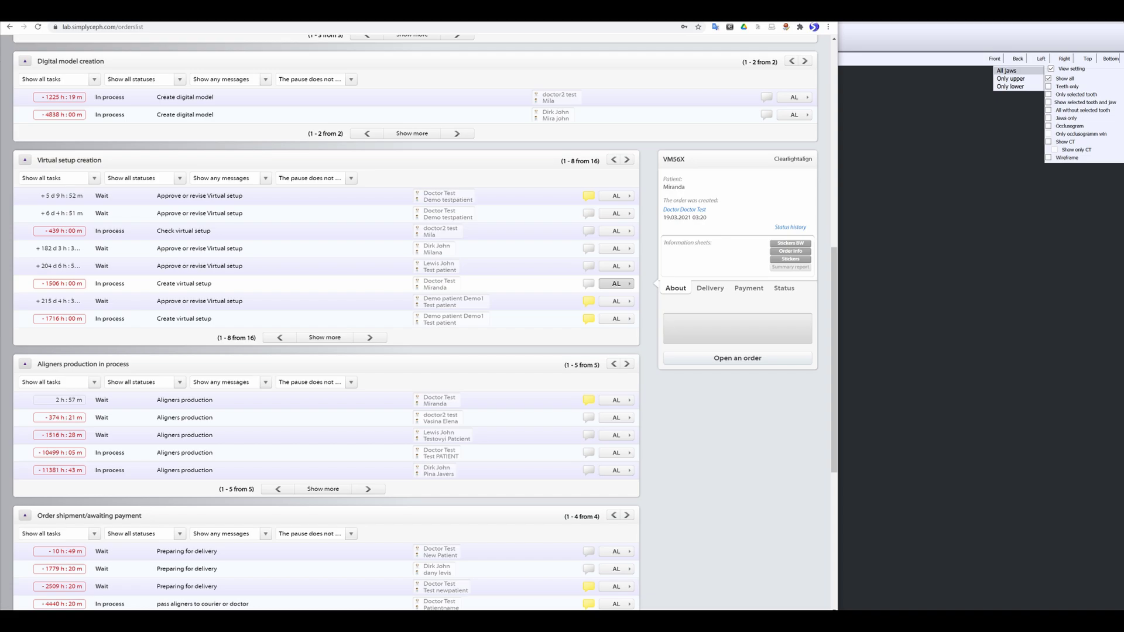
pyautogui.moveTo(677, 159); pyautogui.dragTo(664, 159)
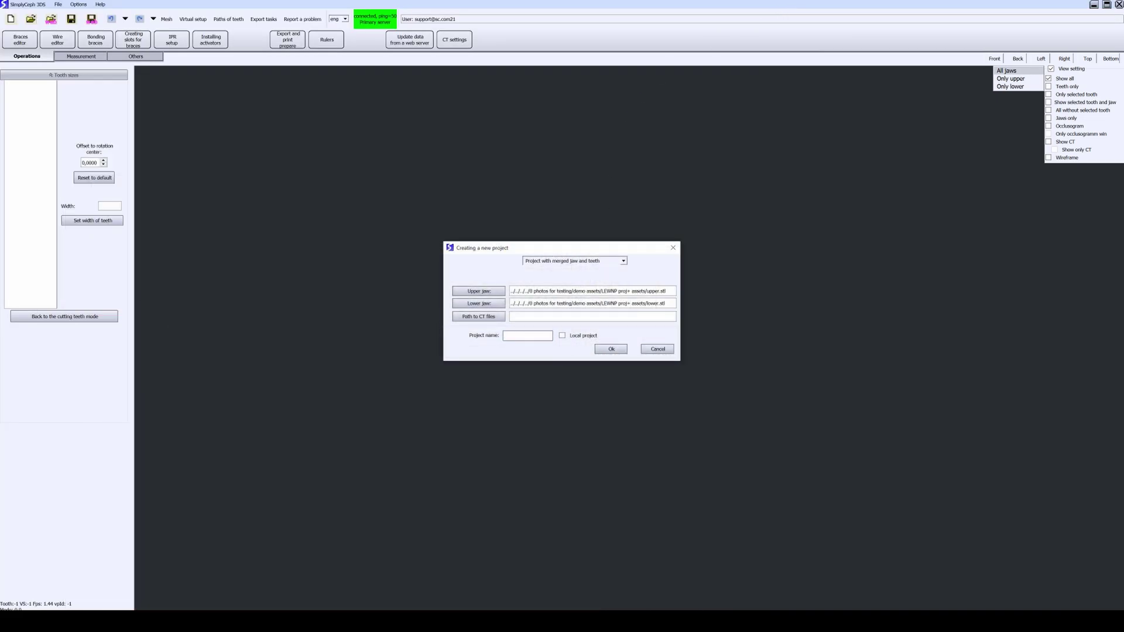
pyautogui.click(609, 349)
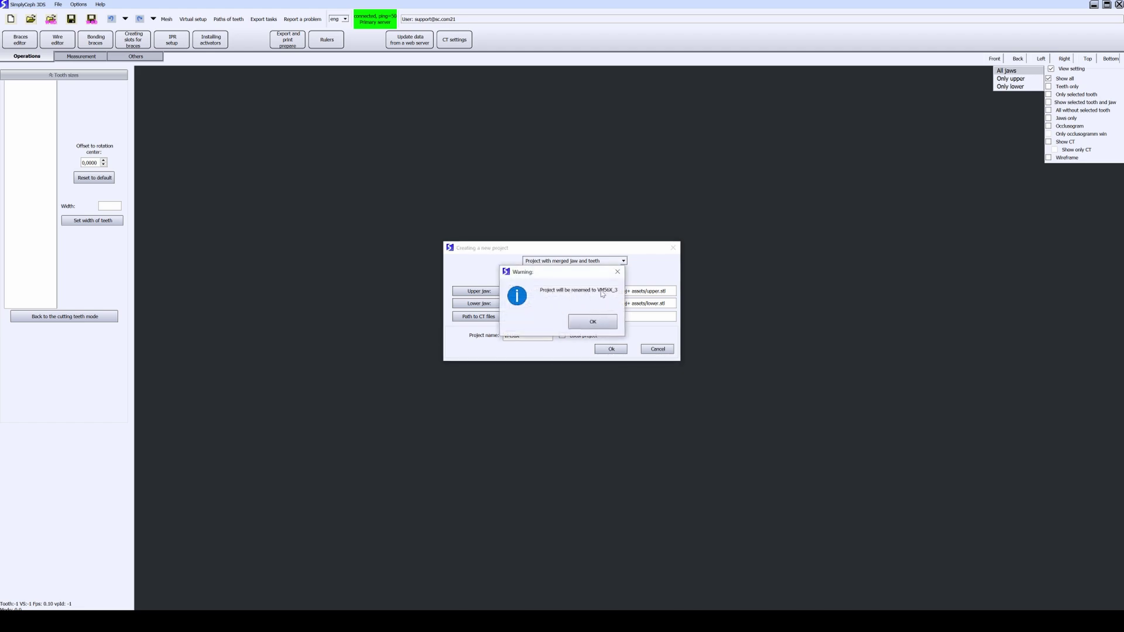
pyautogui.click(593, 321)
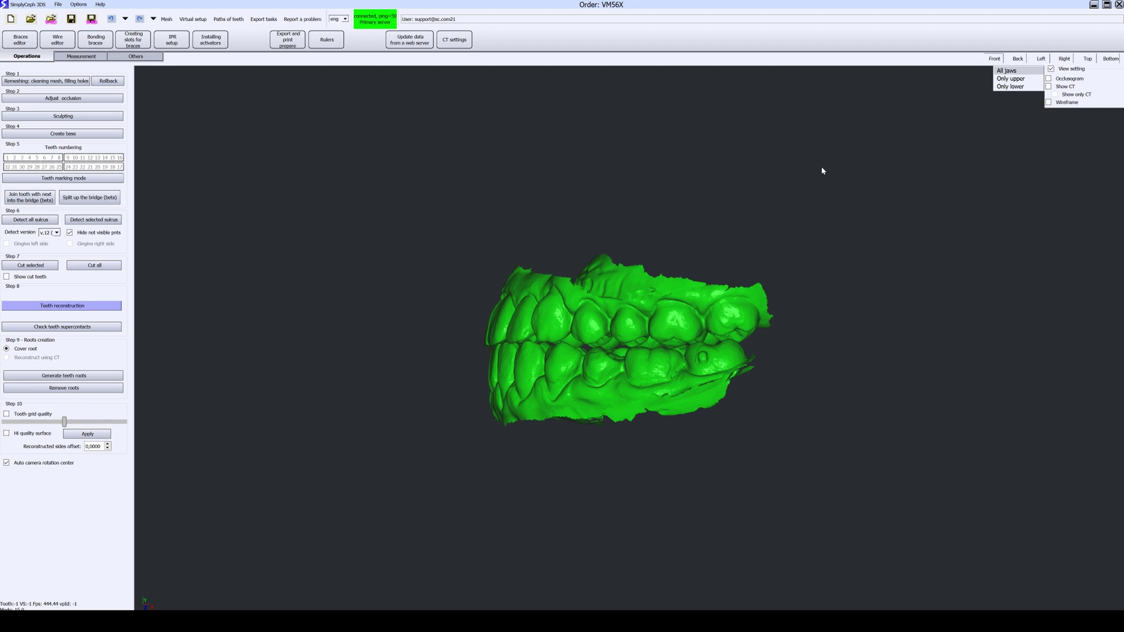
pyautogui.moveTo(664, 222); pyautogui.dragTo(643, 248)
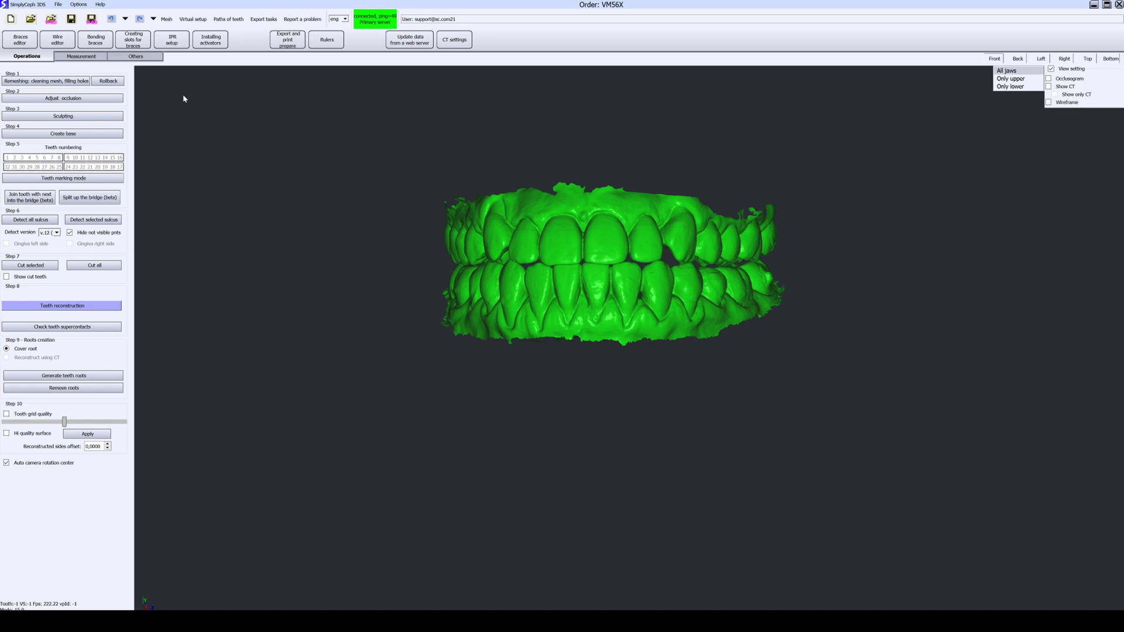
pyautogui.click(96, 98)
pyautogui.moveTo(367, 374); pyautogui.dragTo(496, 372)
# Step: Place ruler marks, shift and rotate the jaws in the front and side views, then apply
pyautogui.click(382, 71)
pyautogui.click(138, 341)
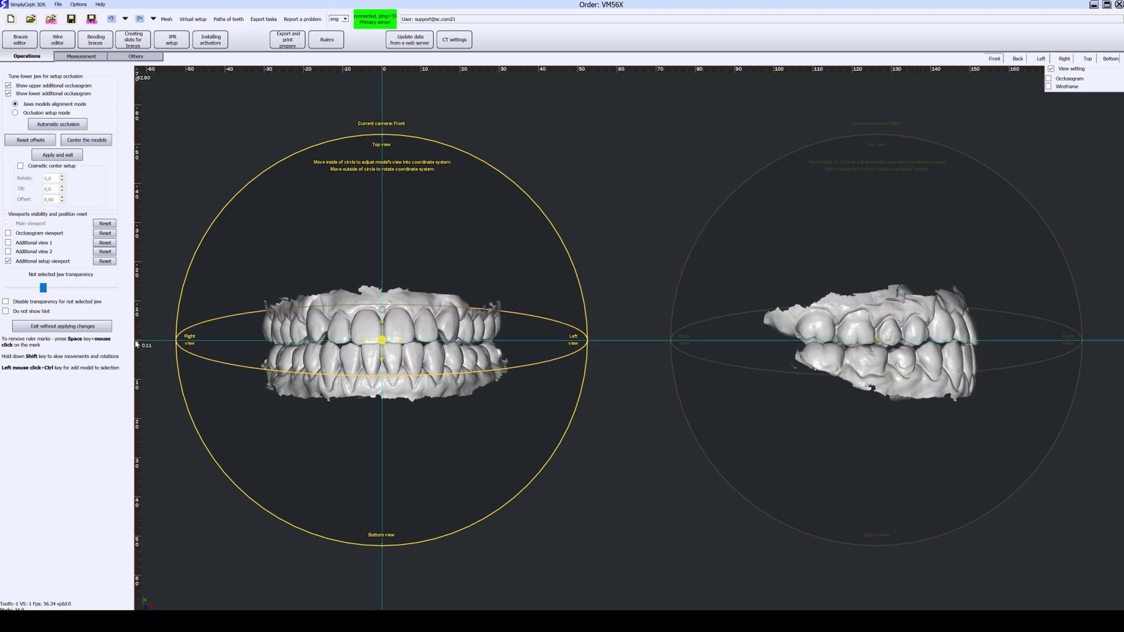
pyautogui.moveTo(379, 342); pyautogui.dragTo(389, 335)
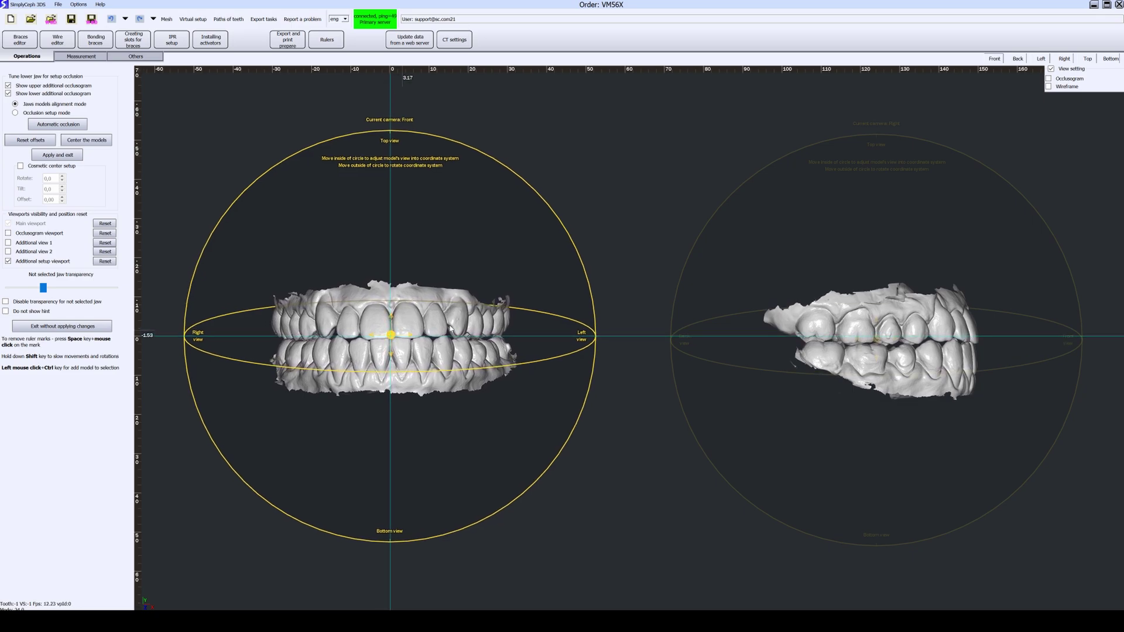
pyautogui.moveTo(956, 161); pyautogui.dragTo(971, 169)
pyautogui.click(410, 363)
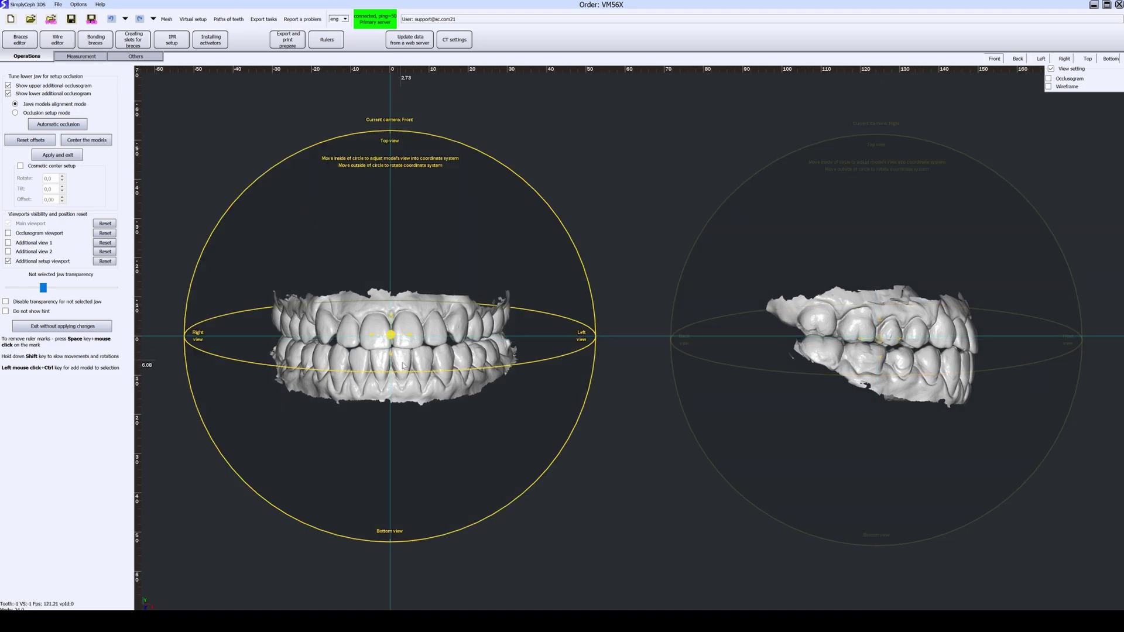
pyautogui.moveTo(393, 338); pyautogui.dragTo(390, 337)
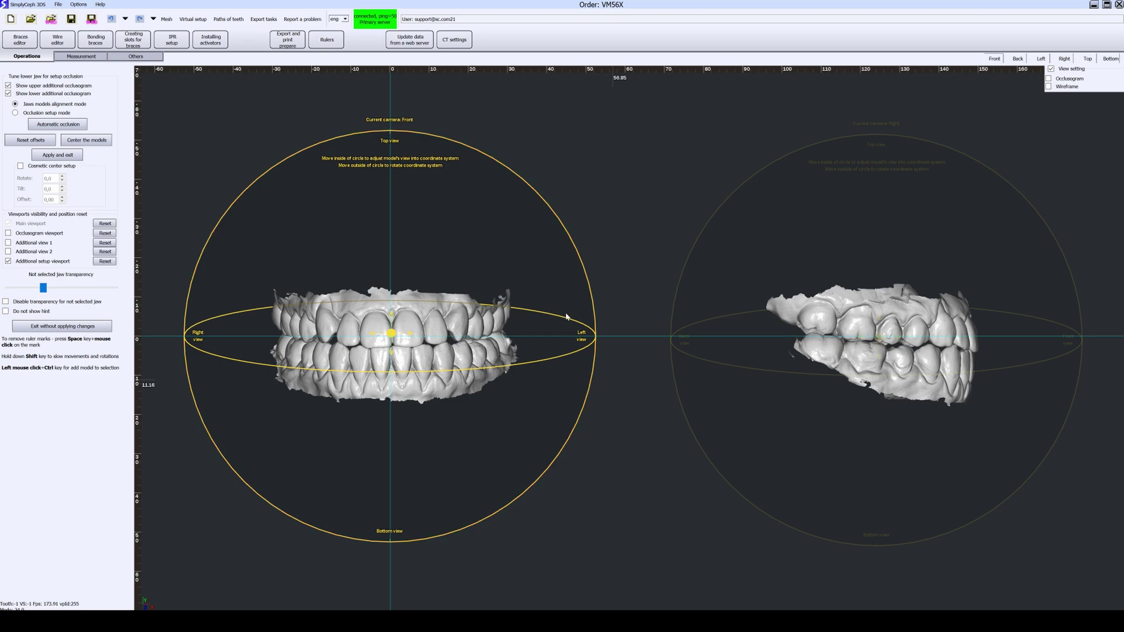
pyautogui.moveTo(494, 139); pyautogui.dragTo(582, 335)
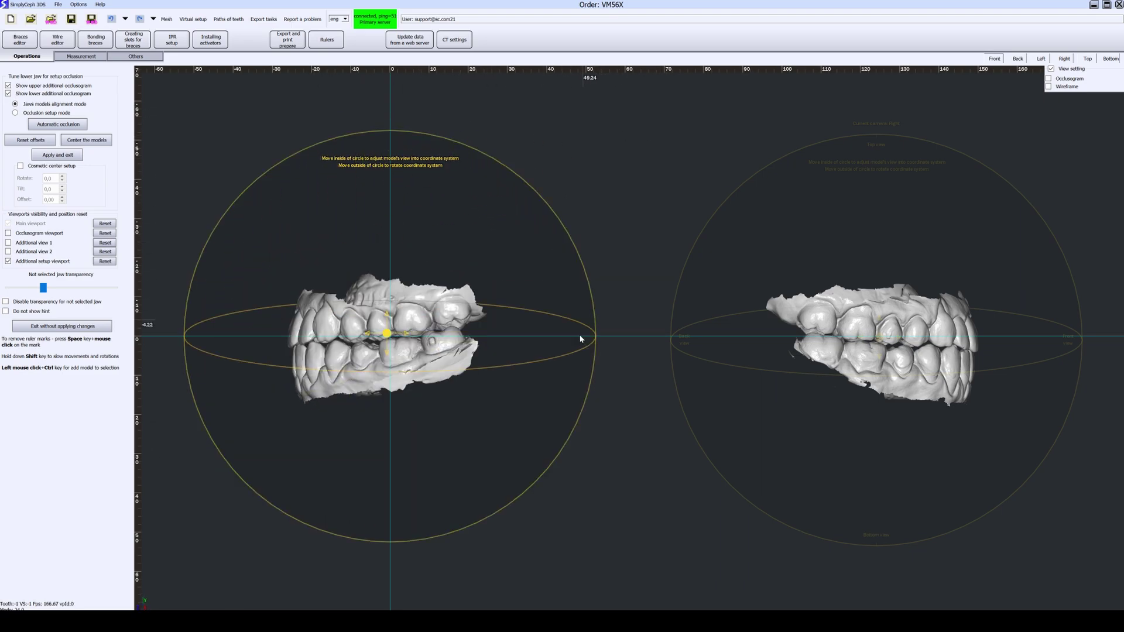
pyautogui.moveTo(544, 526); pyautogui.dragTo(637, 502)
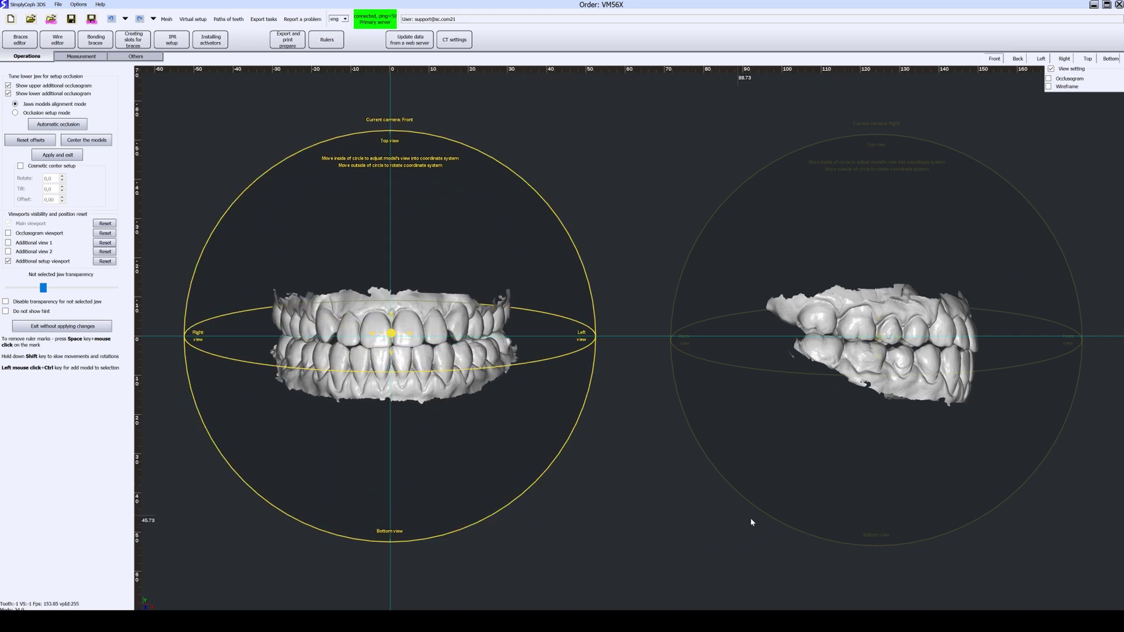
pyautogui.click(1002, 508)
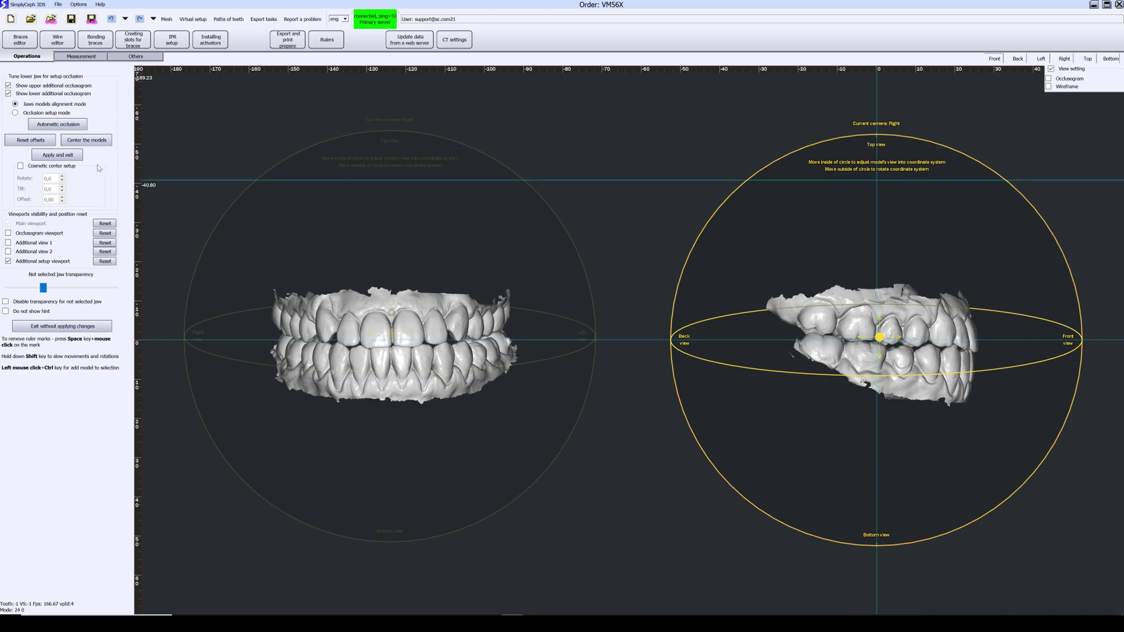
pyautogui.click(58, 155)
# Step: Start Create base, confirm the warning, and maximise the front viewport
pyautogui.moveTo(673, 391); pyautogui.dragTo(466, 341, button='middle')
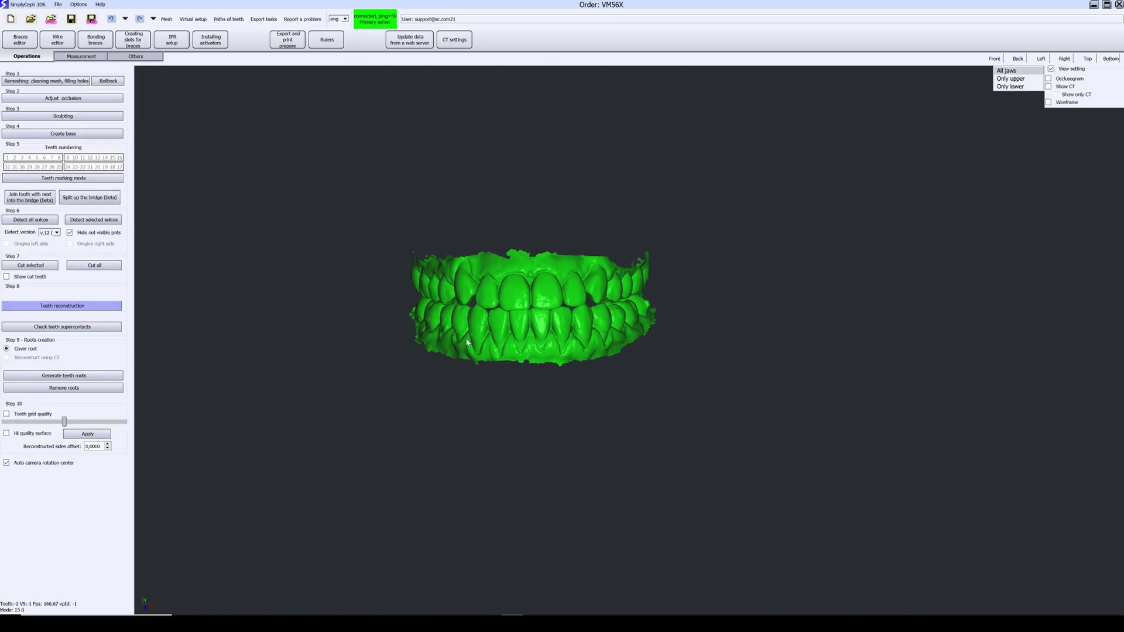
pyautogui.scroll(3, 449, 324)
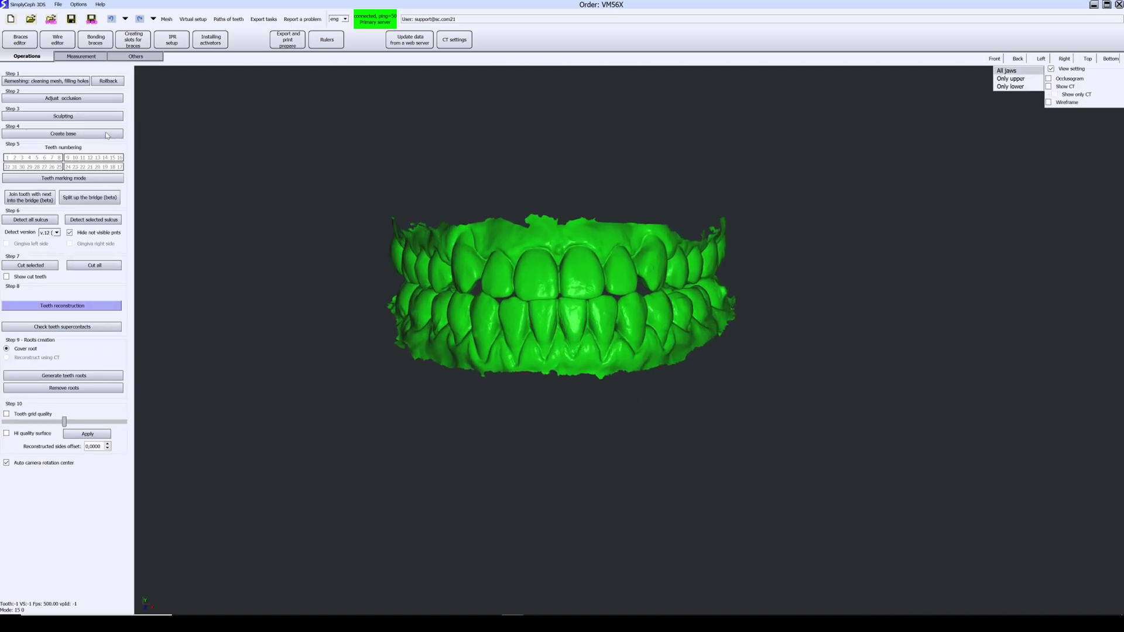
pyautogui.click(75, 135)
pyautogui.click(548, 324)
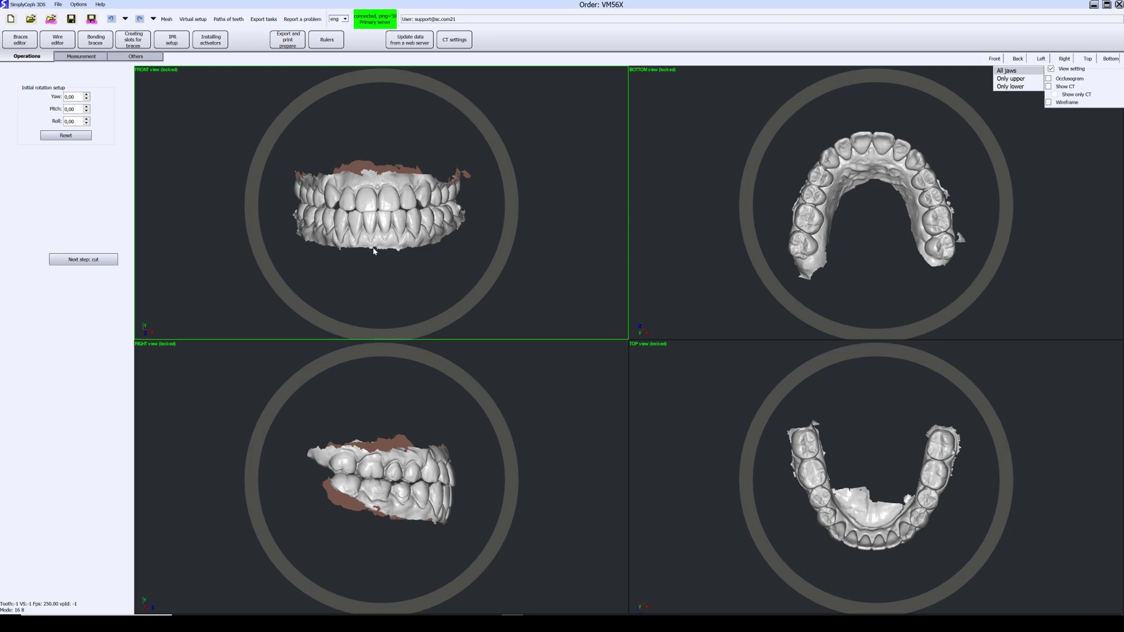
pyautogui.doubleClick(533, 202)
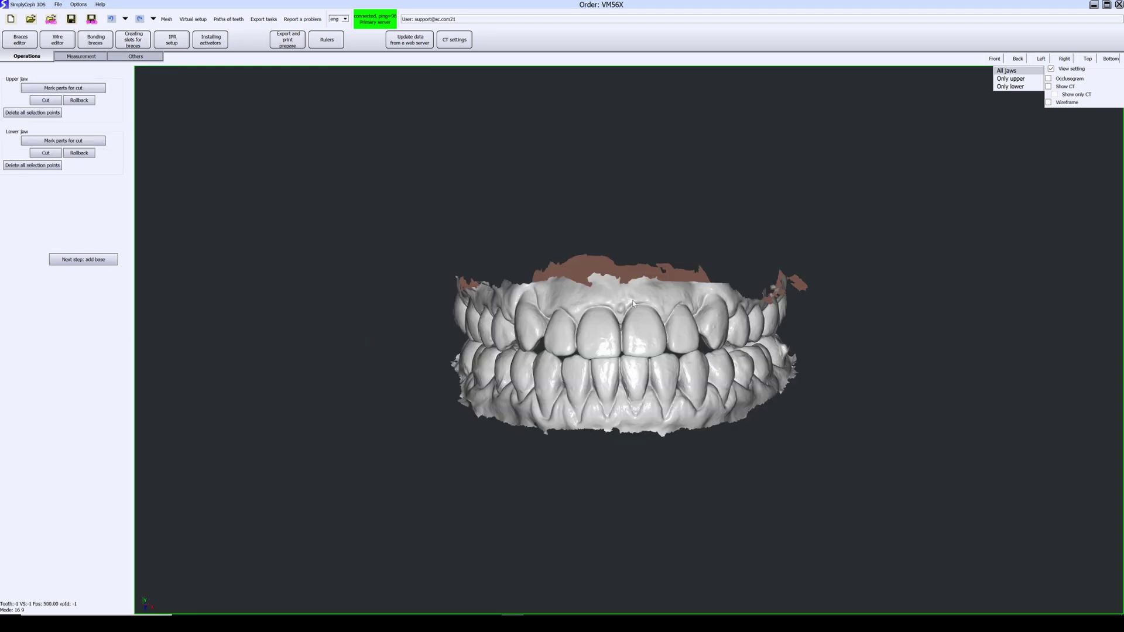
# Step: Show only the upper jaw and start marking its cut line along the gumline
pyautogui.click(1013, 81)
pyautogui.scroll(3, 559, 334)
pyautogui.moveTo(563, 295); pyautogui.dragTo(414, 282, button='middle')
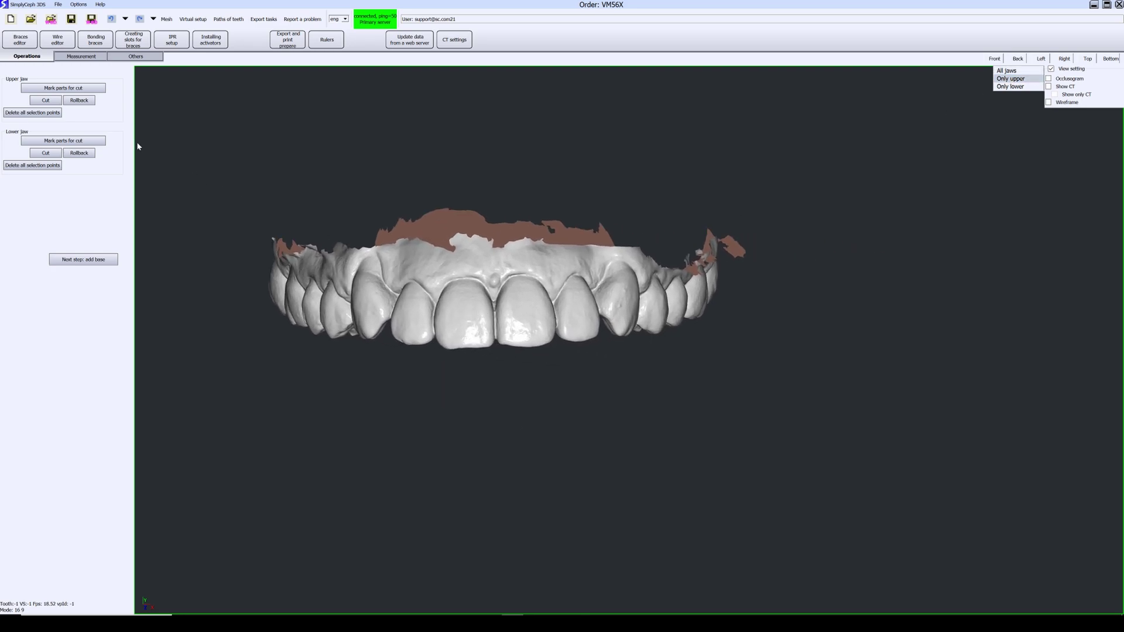
pyautogui.click(66, 91)
pyautogui.scroll(2, 402, 226)
pyautogui.moveTo(521, 252); pyautogui.dragTo(459, 282, button='right')
pyautogui.scroll(2, 459, 282)
pyautogui.click(518, 269)
pyautogui.moveTo(556, 267); pyautogui.dragTo(469, 275, button='right')
pyautogui.click(462, 277)
pyautogui.click(522, 291)
pyautogui.moveTo(533, 297); pyautogui.dragTo(534, 255, button='right')
pyautogui.scroll(3, 535, 255)
pyautogui.click(419, 307)
pyautogui.click(489, 311)
pyautogui.click(516, 312)
pyautogui.click(553, 309)
pyautogui.click(587, 297)
pyautogui.moveTo(610, 284); pyautogui.dragTo(420, 263, button='right')
pyautogui.click(419, 264)
pyautogui.click(443, 256)
pyautogui.click(478, 247)
pyautogui.click(488, 253)
pyautogui.click(511, 252)
pyautogui.click(693, 226)
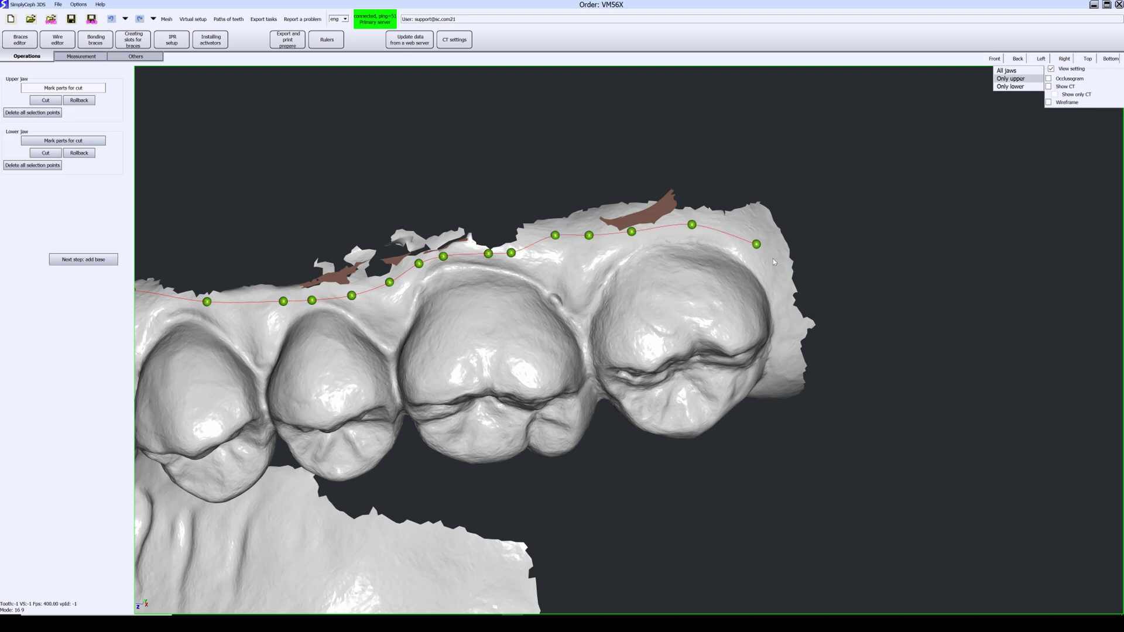
# Step: Continue the upper cut line across the palate, around the back molar and along the front gum
pyautogui.moveTo(772, 254); pyautogui.dragTo(698, 198, button='right')
pyautogui.click(703, 239)
pyautogui.moveTo(703, 239); pyautogui.dragTo(622, 426, button='right')
pyautogui.click(750, 386)
pyautogui.click(685, 382)
pyautogui.click(607, 369)
pyautogui.click(535, 369)
pyautogui.click(469, 380)
pyautogui.click(394, 392)
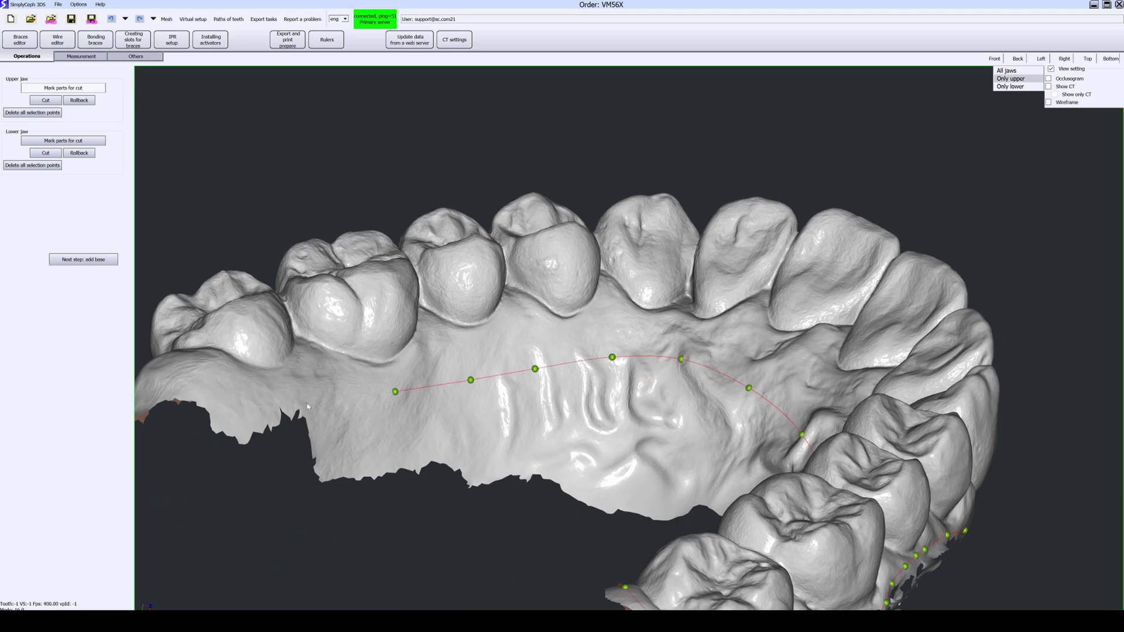
pyautogui.moveTo(319, 404); pyautogui.dragTo(410, 293, button='right')
pyautogui.moveTo(485, 303); pyautogui.dragTo(420, 219, button='right')
pyautogui.click(430, 328)
pyautogui.click(422, 303)
pyautogui.moveTo(404, 258); pyautogui.dragTo(346, 316, button='right')
pyautogui.click(329, 271)
pyautogui.click(306, 231)
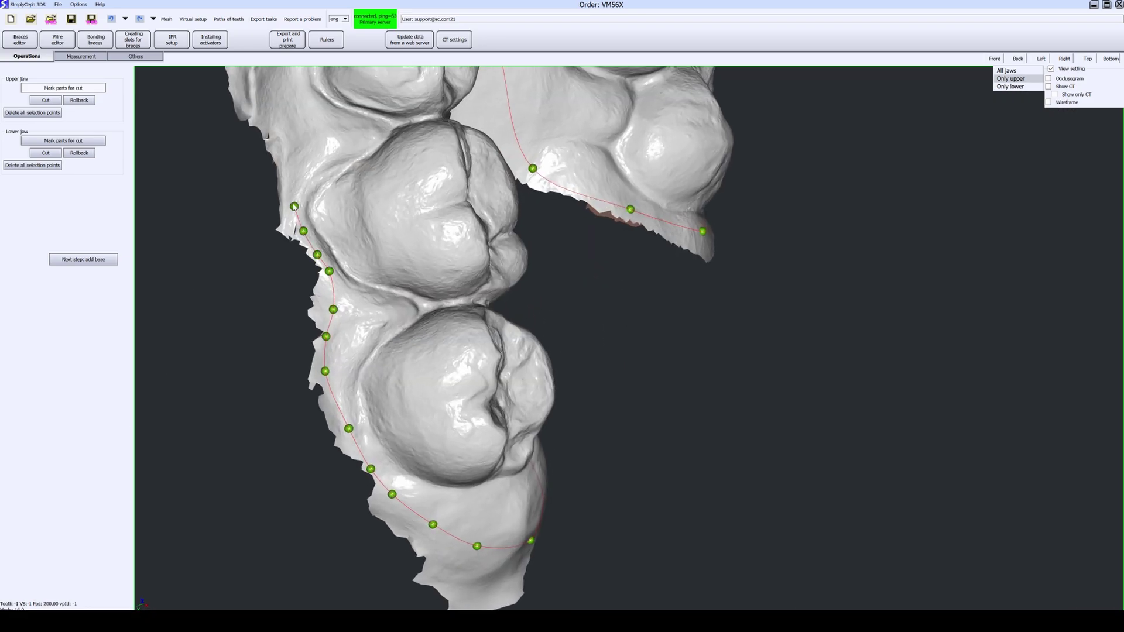
pyautogui.moveTo(296, 211); pyautogui.dragTo(351, 363, button='right')
pyautogui.click(346, 346)
pyautogui.click(399, 303)
pyautogui.moveTo(395, 275); pyautogui.dragTo(421, 421, button='right')
pyautogui.click(432, 437)
pyautogui.click(431, 354)
pyautogui.click(426, 245)
pyautogui.click(416, 161)
pyautogui.moveTo(462, 222); pyautogui.dragTo(632, 311, button='right')
# Step: Cut away the upper jaw's excess gum and inspect the trimmed arch
pyautogui.click(46, 100)
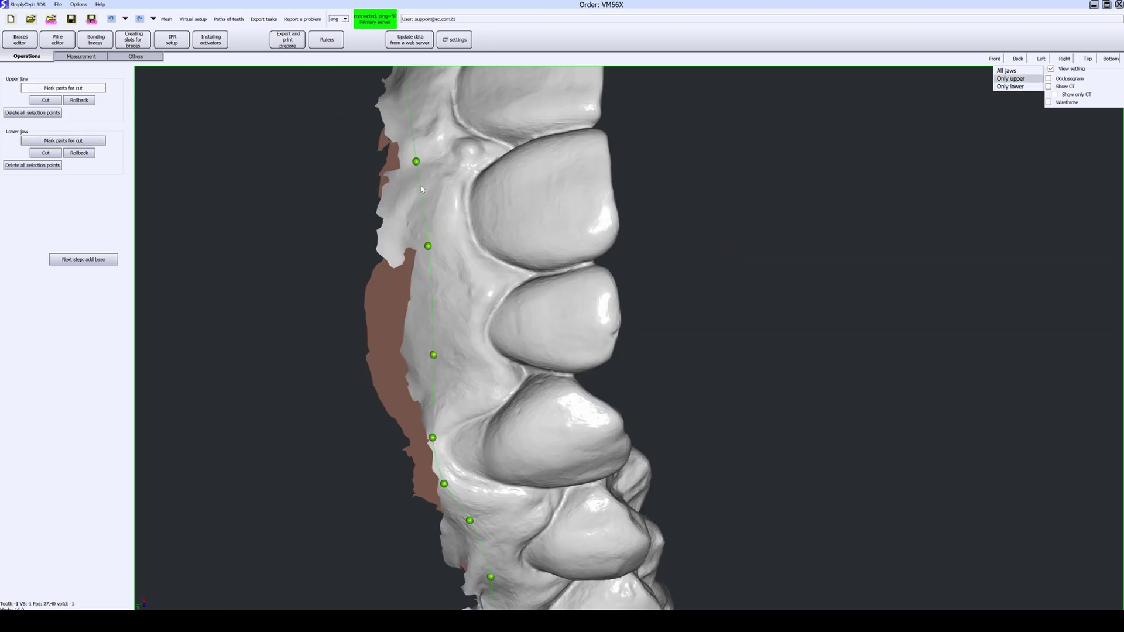
pyautogui.moveTo(422, 189); pyautogui.dragTo(541, 289, button='right')
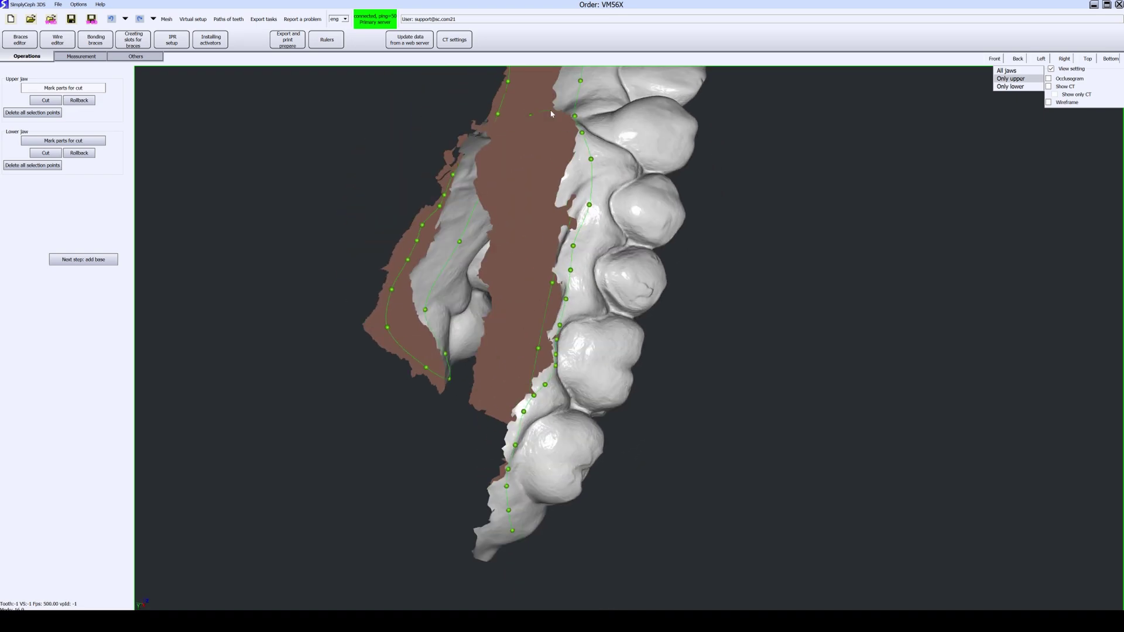
pyautogui.moveTo(551, 114); pyautogui.dragTo(321, 204, button='right')
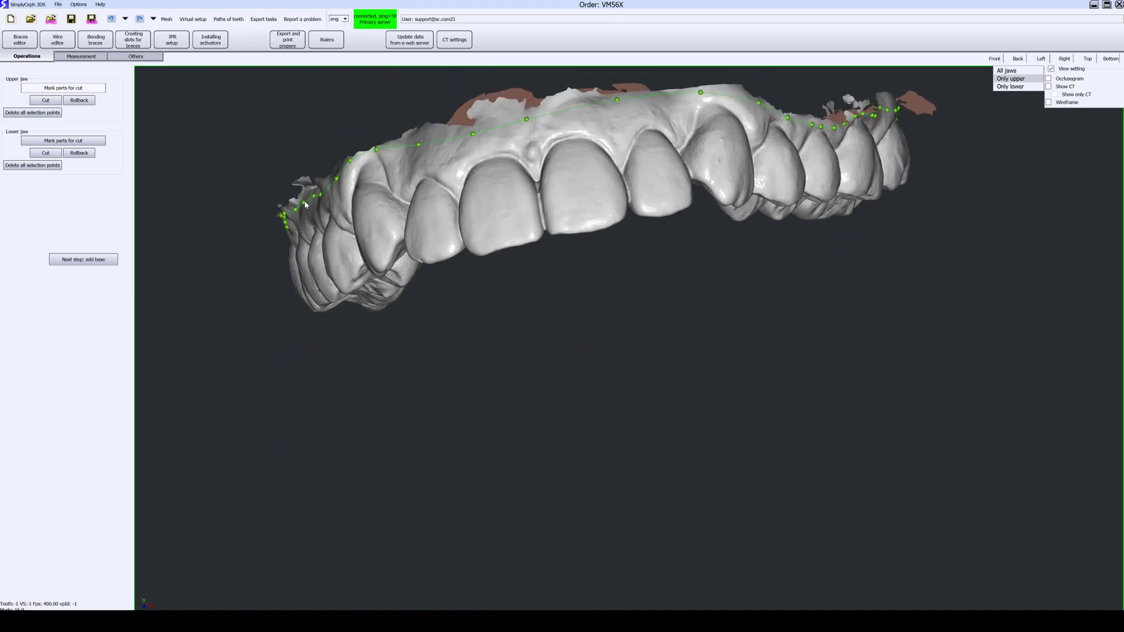
pyautogui.moveTo(563, 178); pyautogui.dragTo(641, 264, button='right')
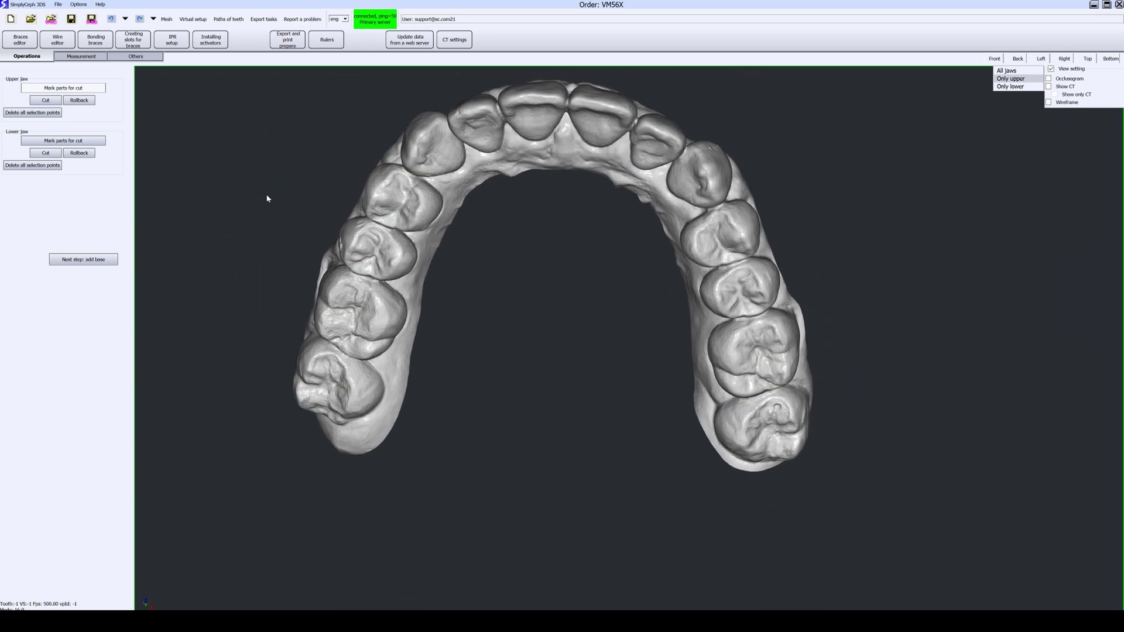
# Step: Show only the lower jaw, mark its cut line, and trim the excess gum
pyautogui.click(1018, 86)
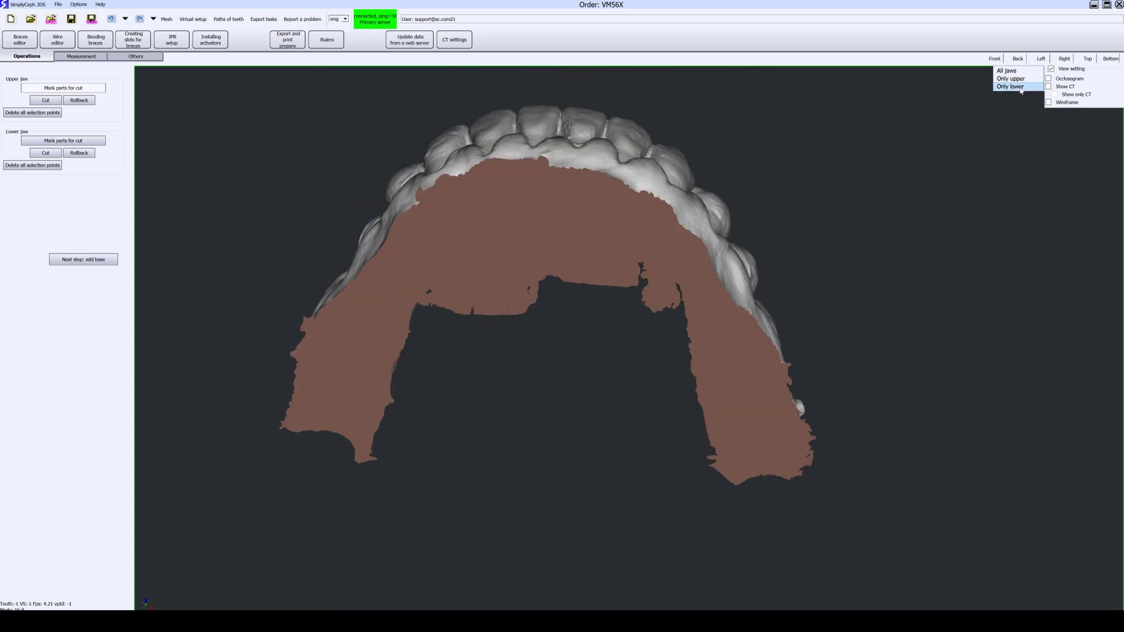
pyautogui.click(85, 144)
pyautogui.moveTo(511, 257); pyautogui.dragTo(516, 362, button='right')
pyautogui.scroll(2, 516, 362)
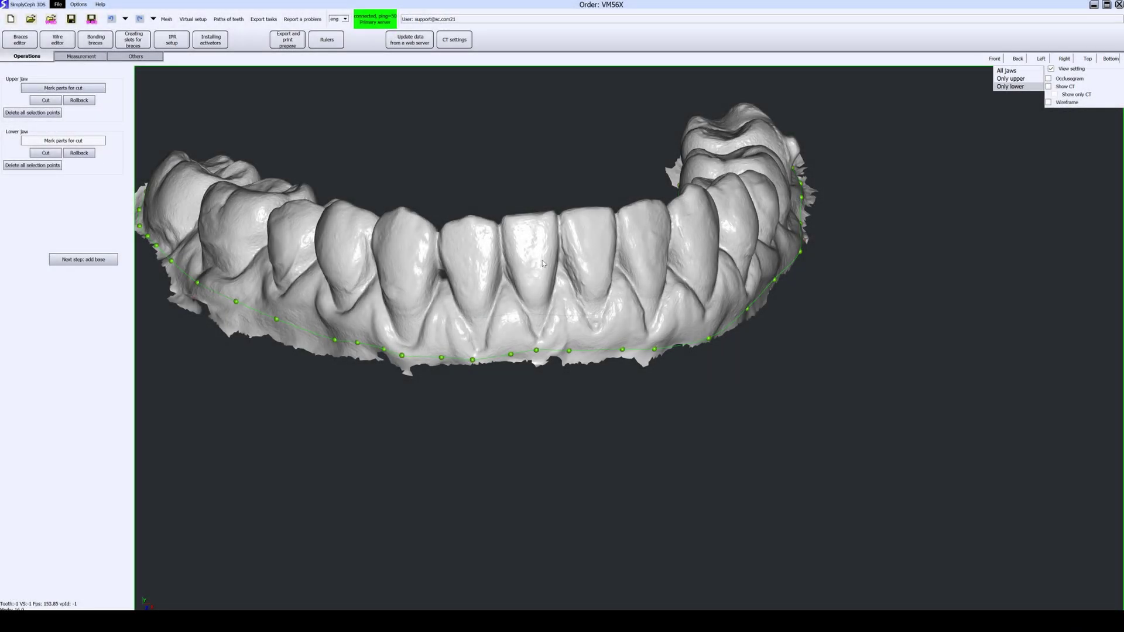
pyautogui.moveTo(542, 261); pyautogui.dragTo(594, 296, button='middle')
pyautogui.moveTo(578, 297); pyautogui.dragTo(577, 263, button='right')
pyautogui.scroll(1, 576, 360)
pyautogui.click(58, 152)
pyautogui.moveTo(342, 356); pyautogui.dragTo(468, 326, button='right')
# Step: Show both jaws again and move on to the add-base step
pyautogui.click(1006, 71)
pyautogui.moveTo(849, 218); pyautogui.dragTo(313, 233, button='right')
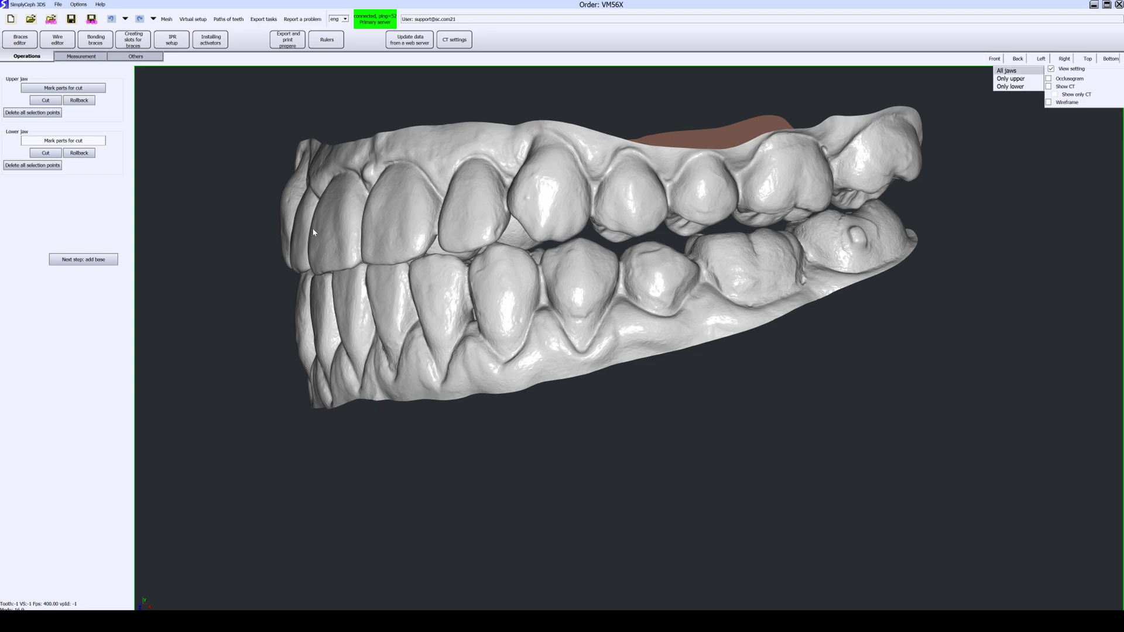
pyautogui.click(83, 259)
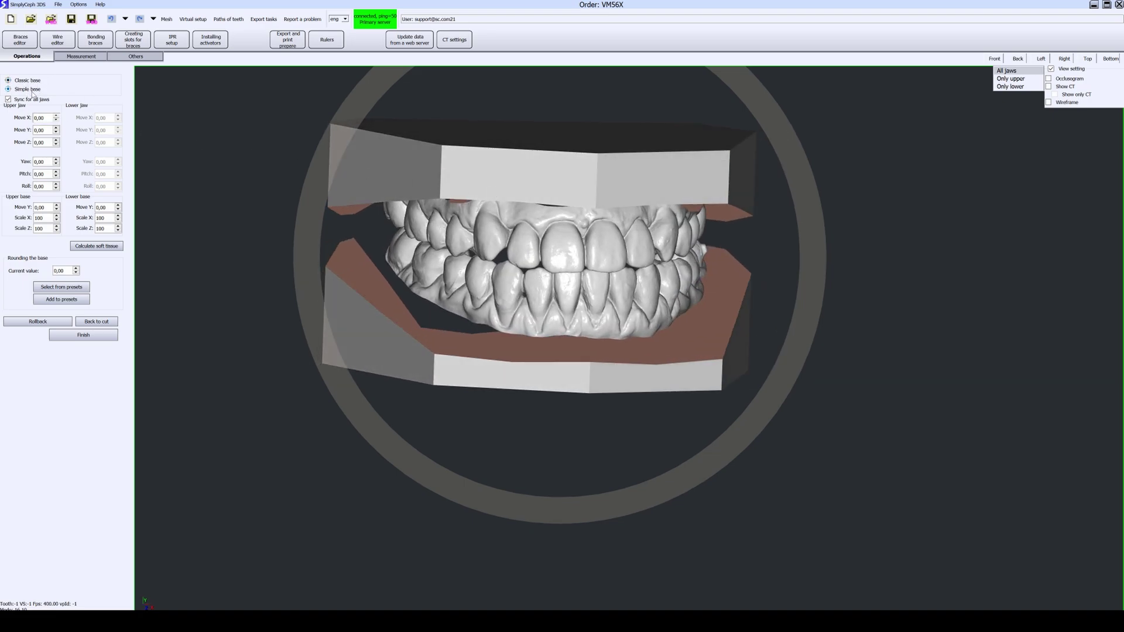
# Step: Choose Simple base with upper offset 2,00, lower offset 2,40 and upper Expand 0,20
pyautogui.click(29, 92)
pyautogui.click(49, 209)
pyautogui.click(49, 210)
pyautogui.moveTo(456, 177)
pyautogui.mouseDown(button='middle')
pyautogui.moveTo(449, 219)
pyautogui.moveTo(459, 191)
pyautogui.mouseUp(button='middle')
pyautogui.click(109, 210)
pyautogui.moveTo(461, 335); pyautogui.dragTo(491, 336, button='middle')
pyautogui.click(49, 217)
pyautogui.click(49, 217)
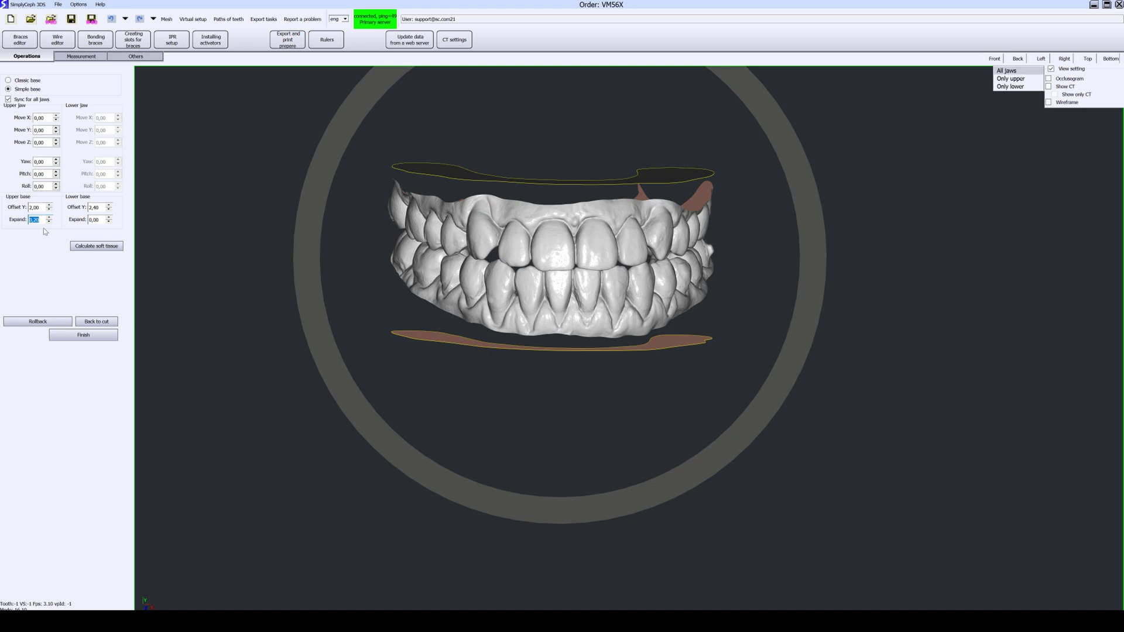
pyautogui.moveTo(459, 341); pyautogui.dragTo(585, 367, button='middle')
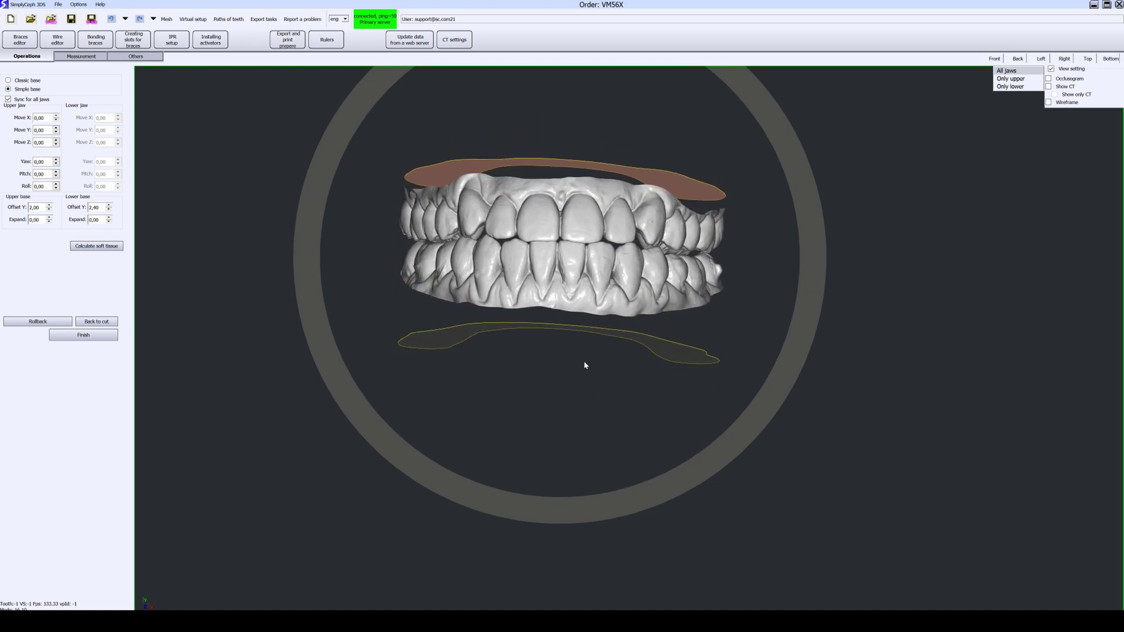
# Step: Calculate the soft tissue, inspect the solid jaws on their bases, and finish the base step
pyautogui.click(101, 249)
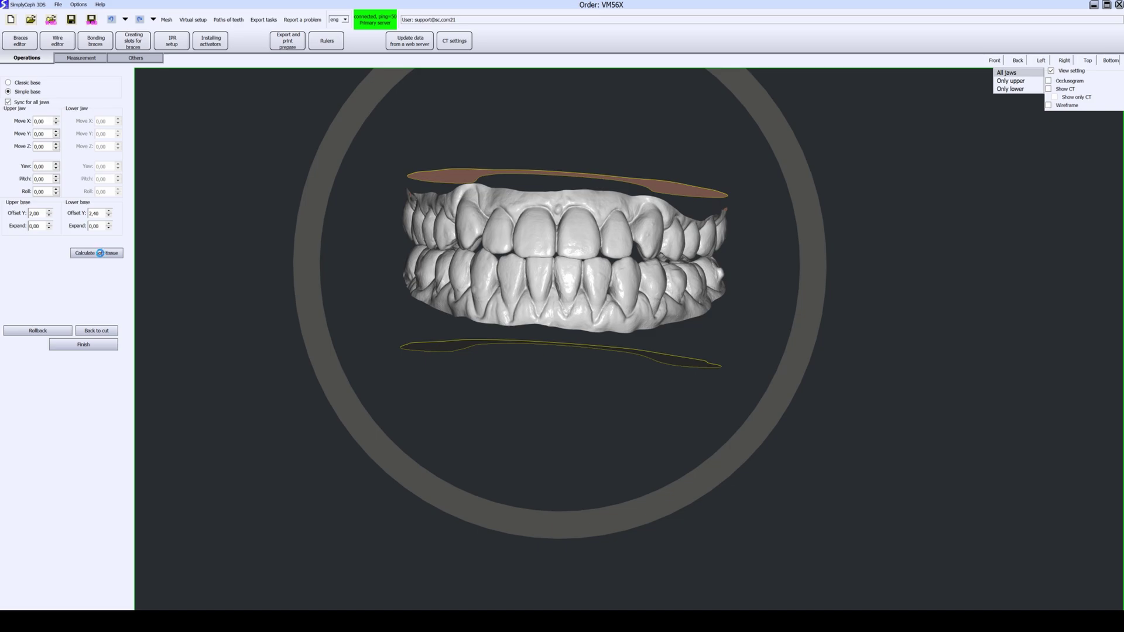
pyautogui.moveTo(357, 249); pyautogui.dragTo(346, 306, button='middle')
pyautogui.scroll(3, 487, 239)
pyautogui.scroll(3, 487, 239)
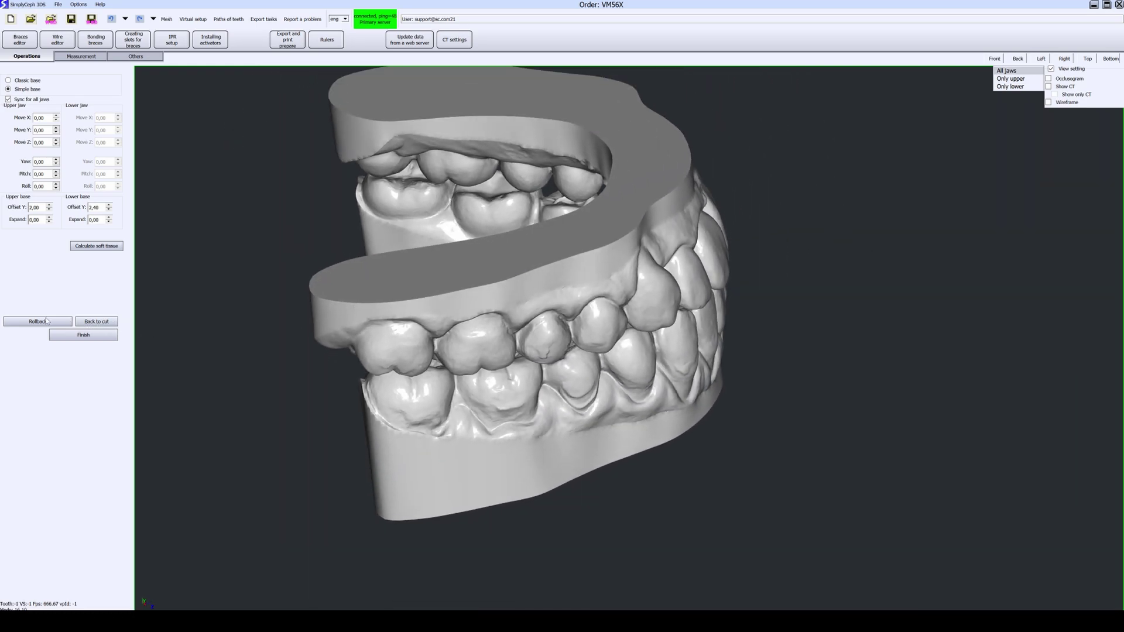
pyautogui.moveTo(493, 353); pyautogui.dragTo(429, 288, button='middle')
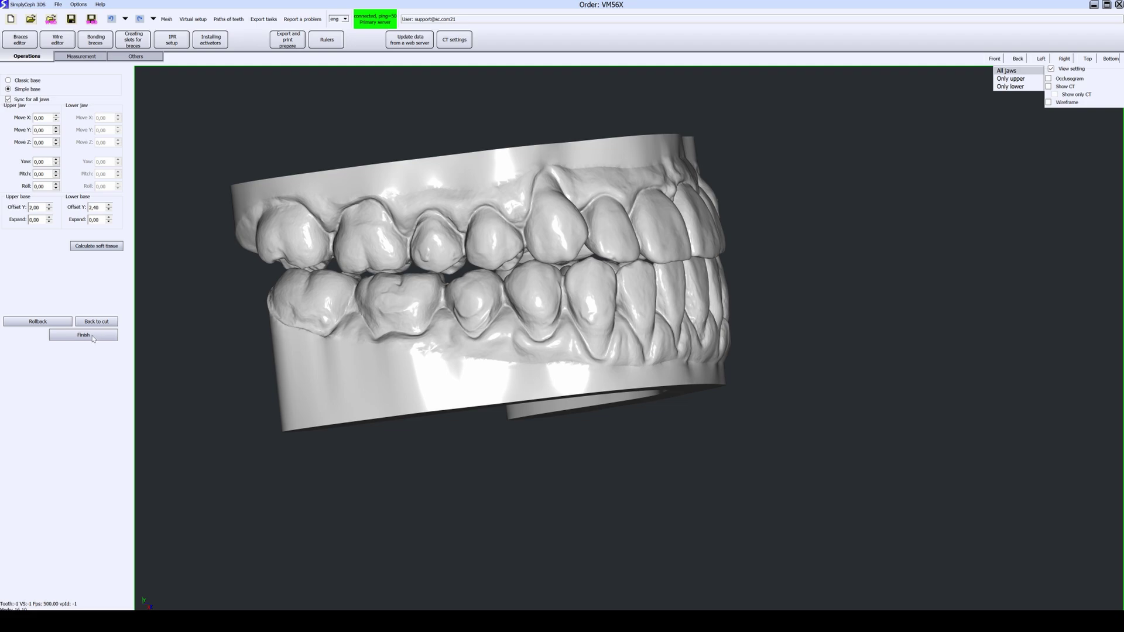
pyautogui.click(93, 337)
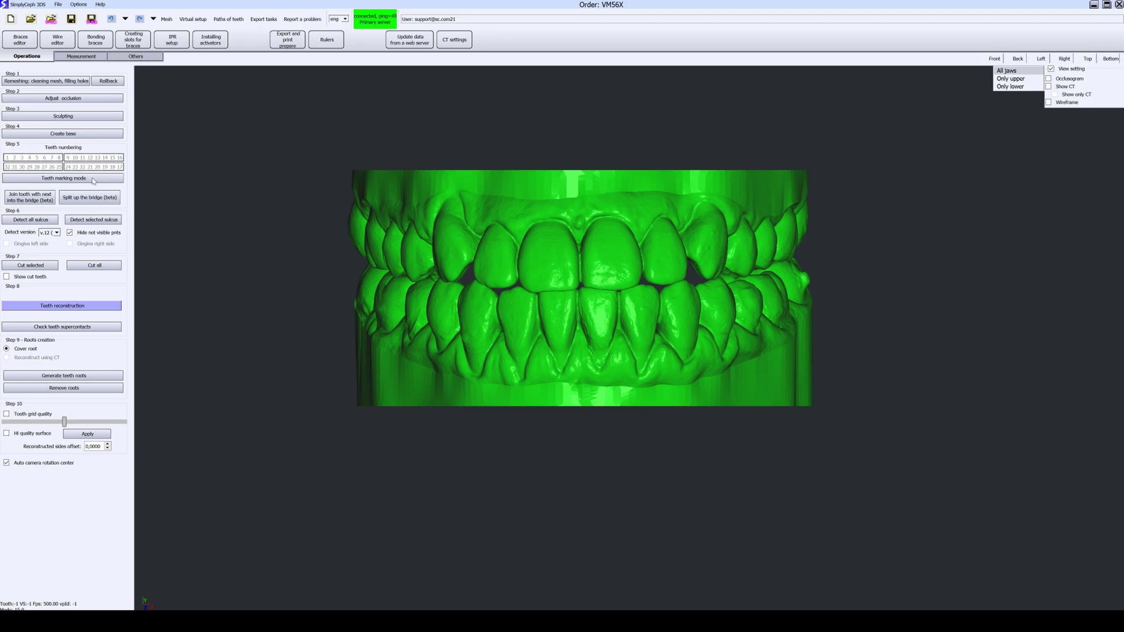
# Step: Run automatic tooth marking on both arches and inspect the numbered teeth
pyautogui.click(75, 179)
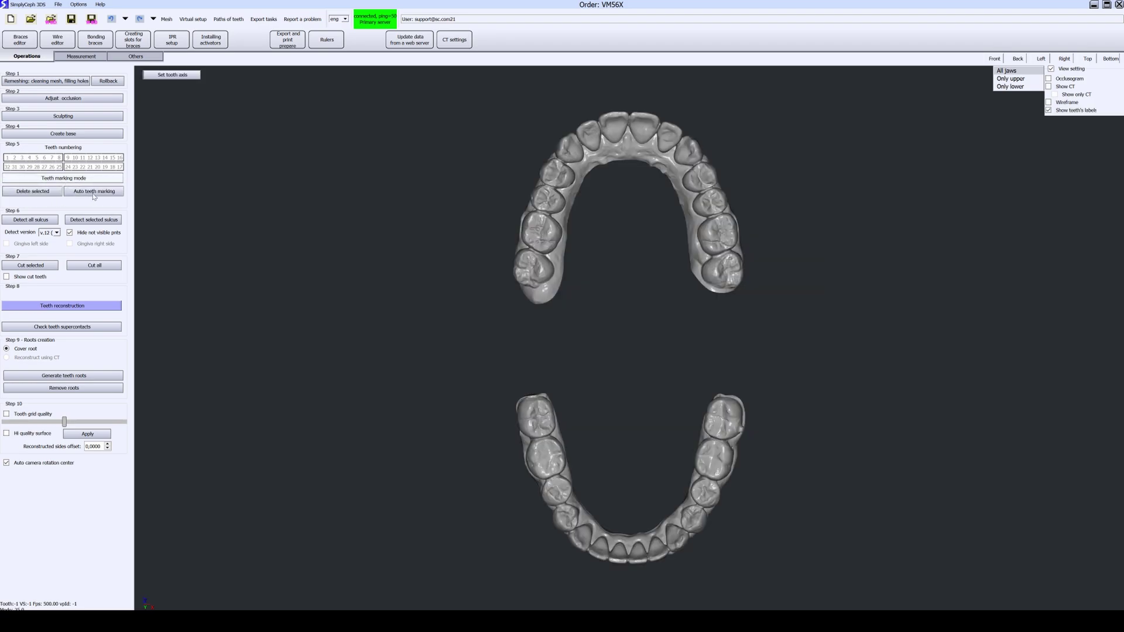
pyautogui.click(107, 193)
pyautogui.click(550, 321)
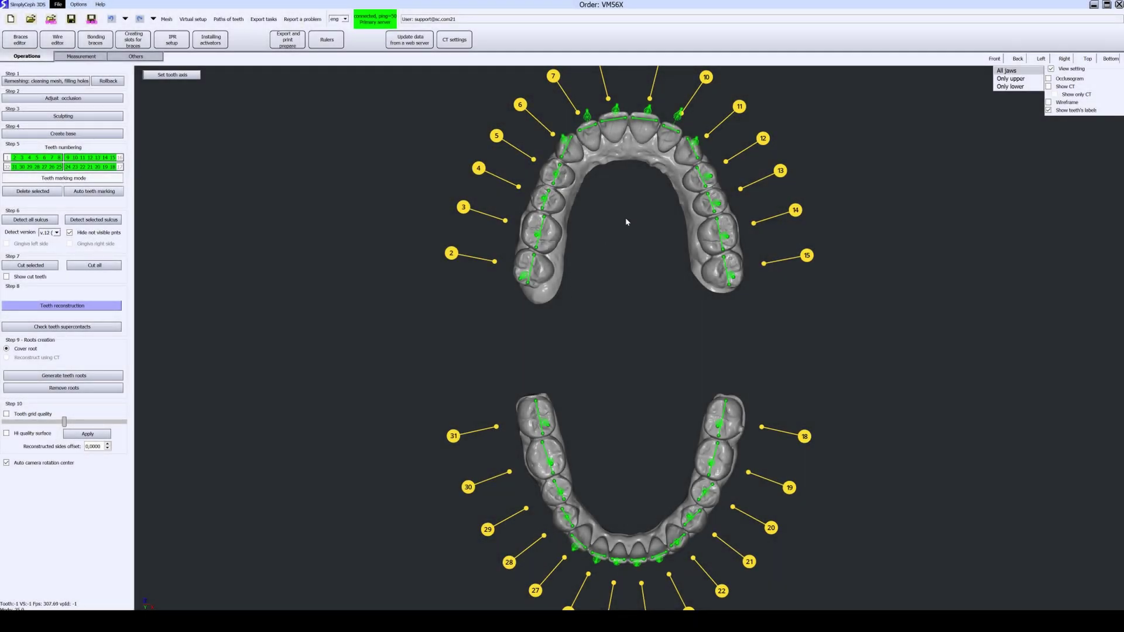
pyautogui.scroll(5, 628, 221)
pyautogui.moveTo(627, 220); pyautogui.dragTo(600, 205)
pyautogui.scroll(-5, 601, 205)
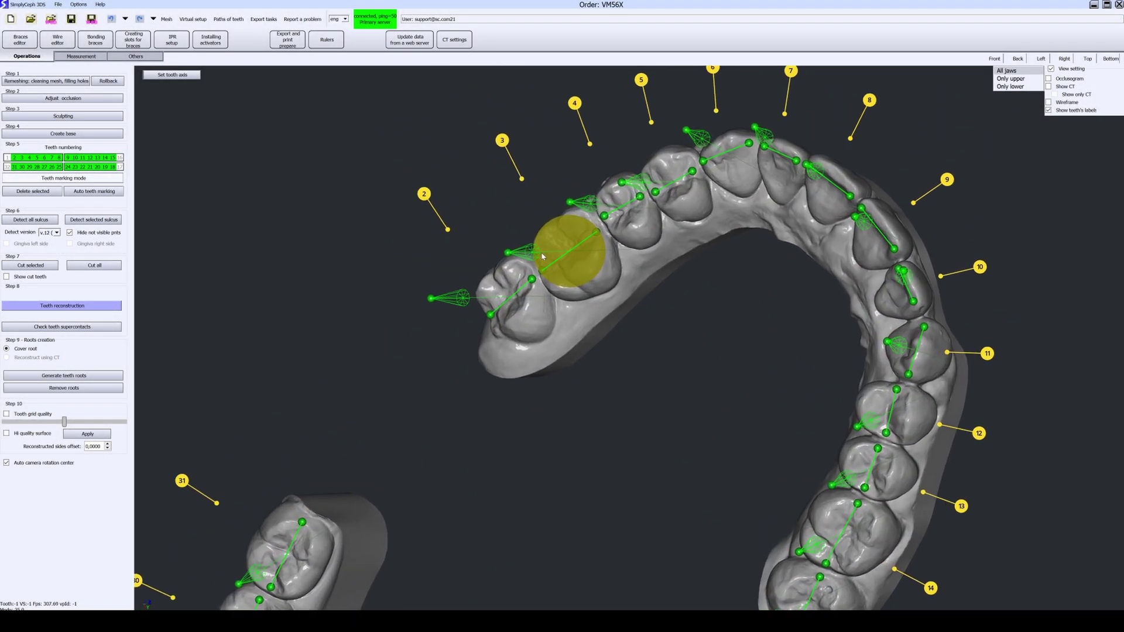
pyautogui.moveTo(522, 275)
pyautogui.mouseDown()
pyautogui.moveTo(469, 201)
pyautogui.moveTo(406, 264)
pyautogui.mouseUp()
pyautogui.moveTo(526, 403); pyautogui.dragTo(533, 597)
pyautogui.scroll(3, 536, 261)
pyautogui.moveTo(536, 261); pyautogui.dragTo(499, 180)
pyautogui.scroll(2, 586, 293)
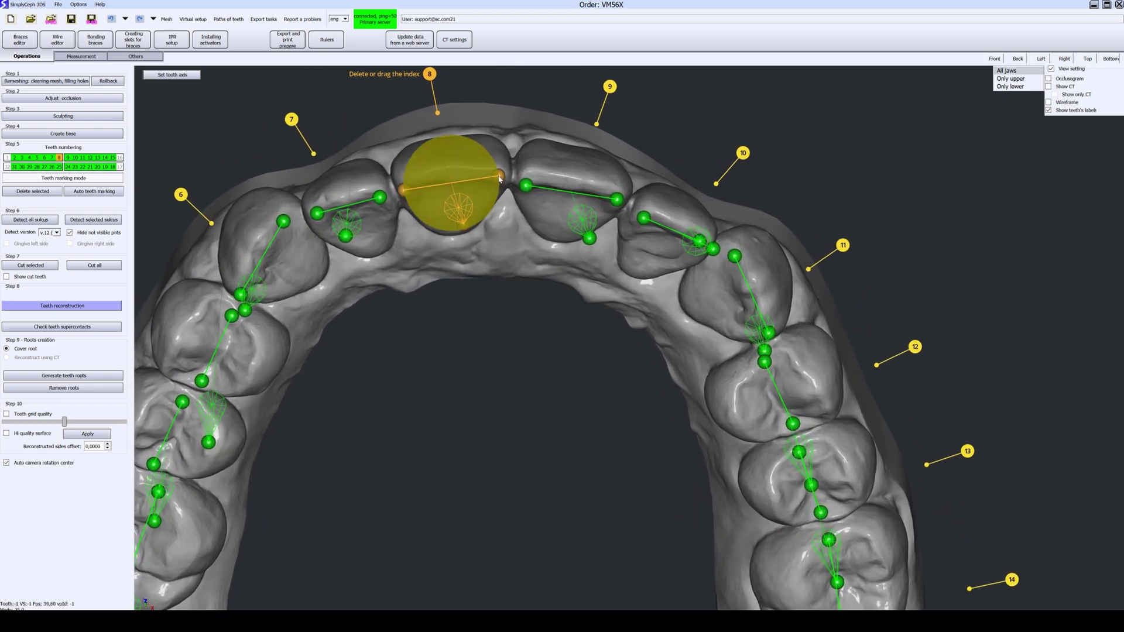
pyautogui.moveTo(403, 187); pyautogui.dragTo(621, 193, button='middle')
# Step: Set the axes of incisors 8 and 9, select tooth 11, and leave marking mode
pyautogui.click(181, 76)
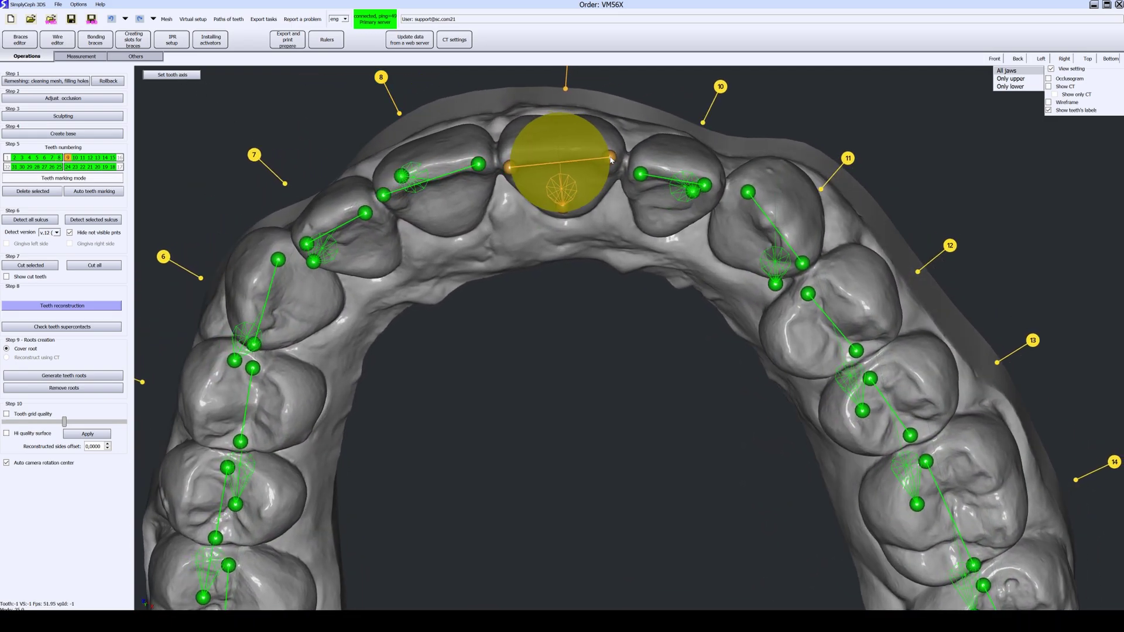
pyautogui.scroll(1, 538, 174)
pyautogui.moveTo(603, 150); pyautogui.dragTo(537, 140, button='middle')
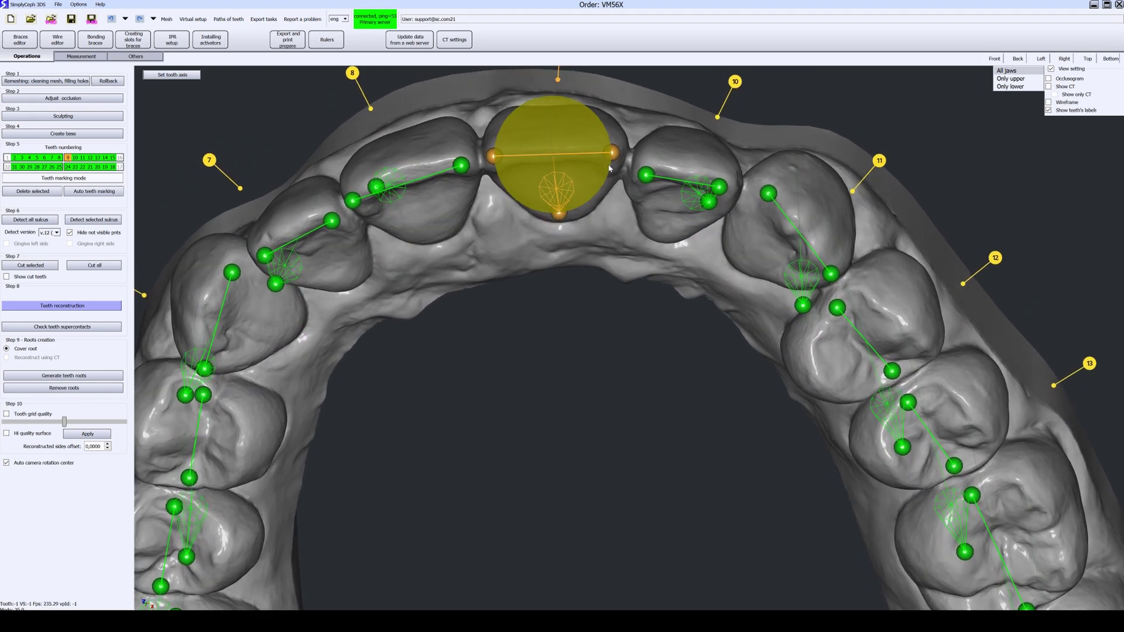
pyautogui.click(191, 78)
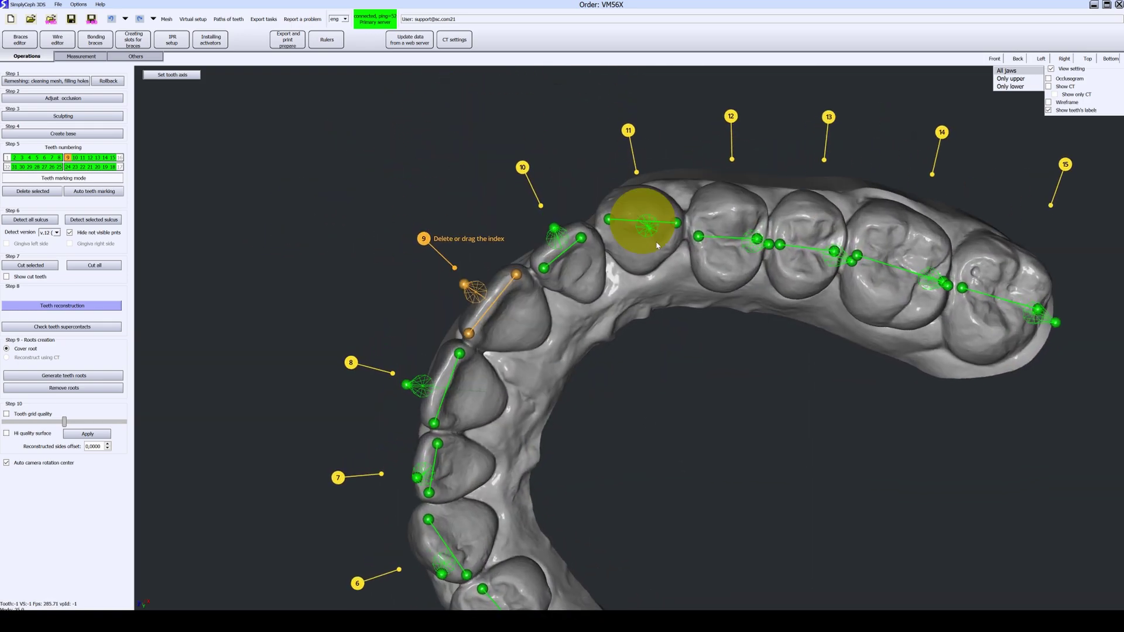
pyautogui.click(678, 225)
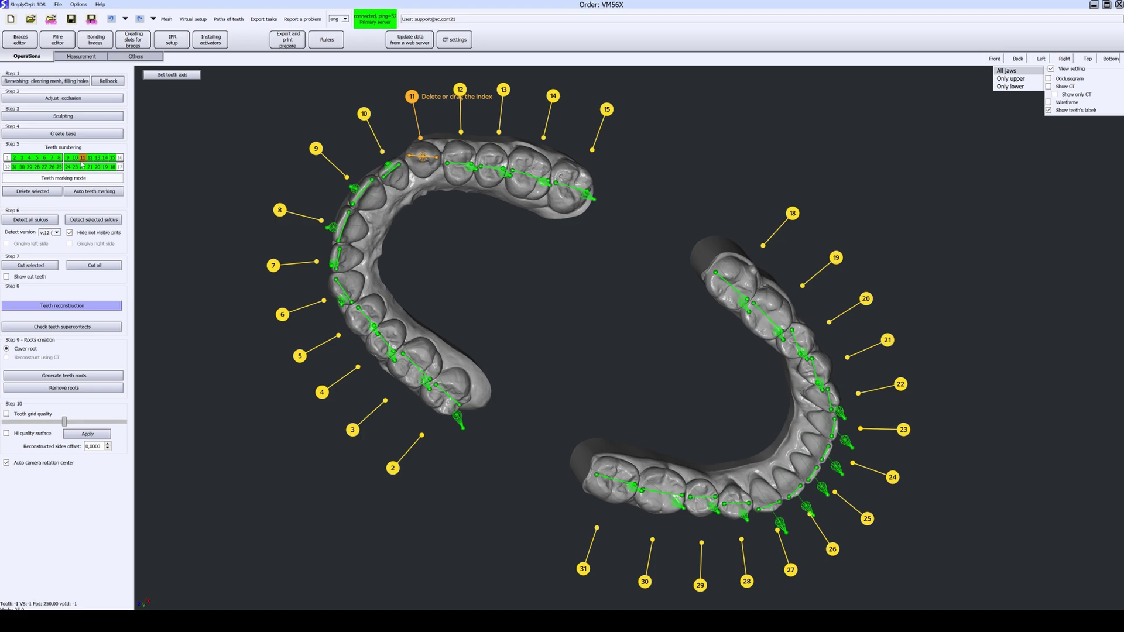
pyautogui.click(81, 179)
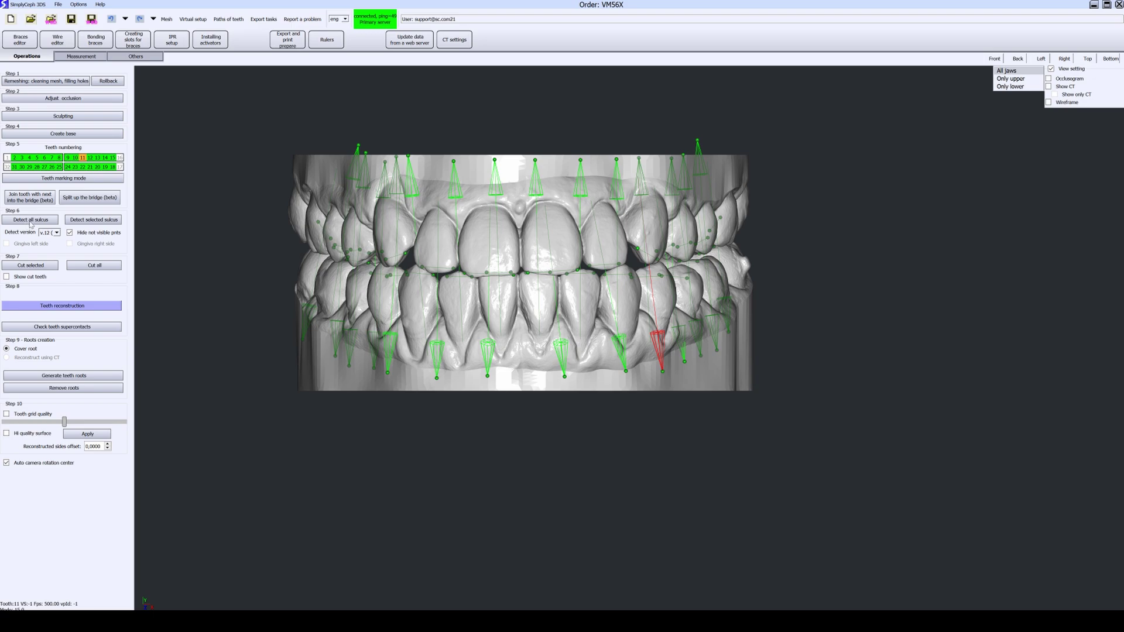
# Step: Redetect the sulcus contours on all teeth, accepting the warning, and zoom into the lower incisors
pyautogui.click(31, 222)
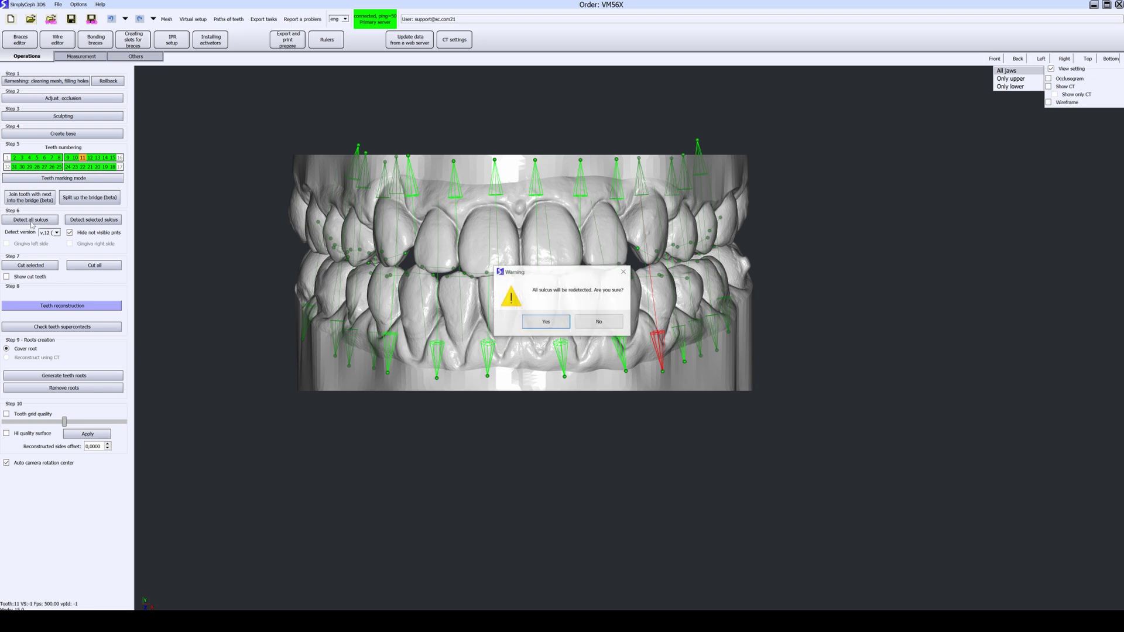
pyautogui.click(550, 324)
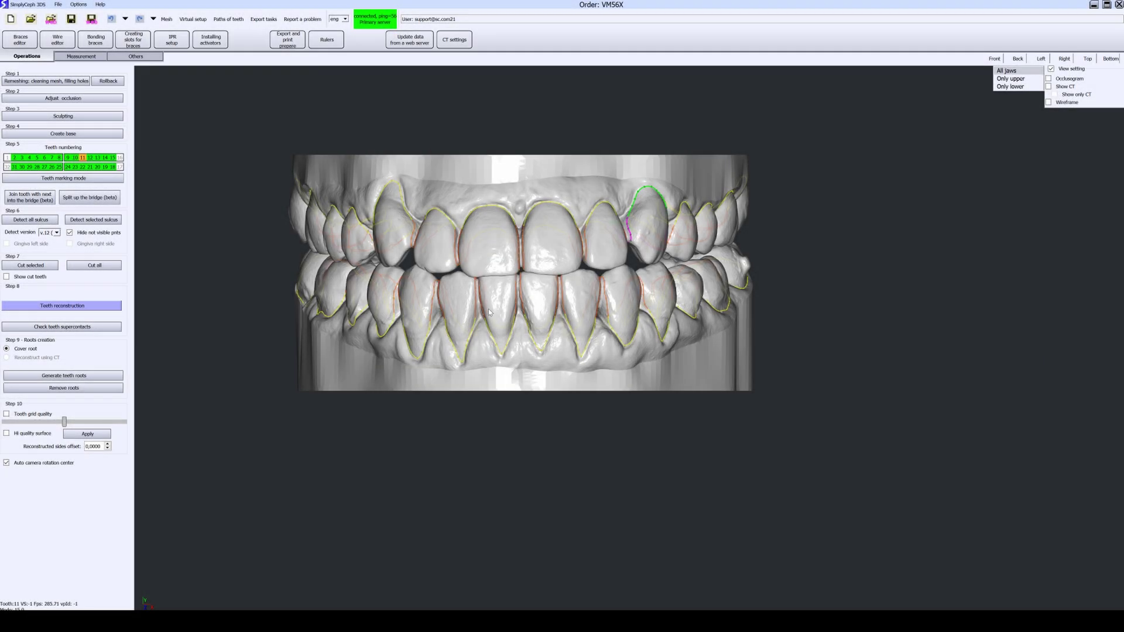
pyautogui.scroll(5, 497, 317)
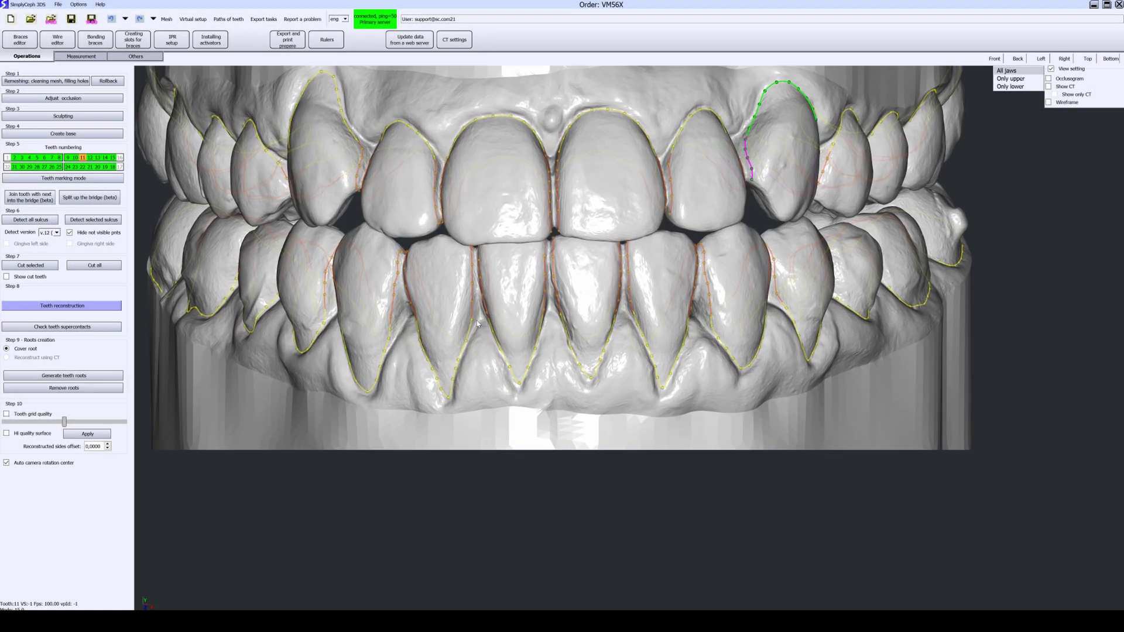
pyautogui.scroll(2, 496, 317)
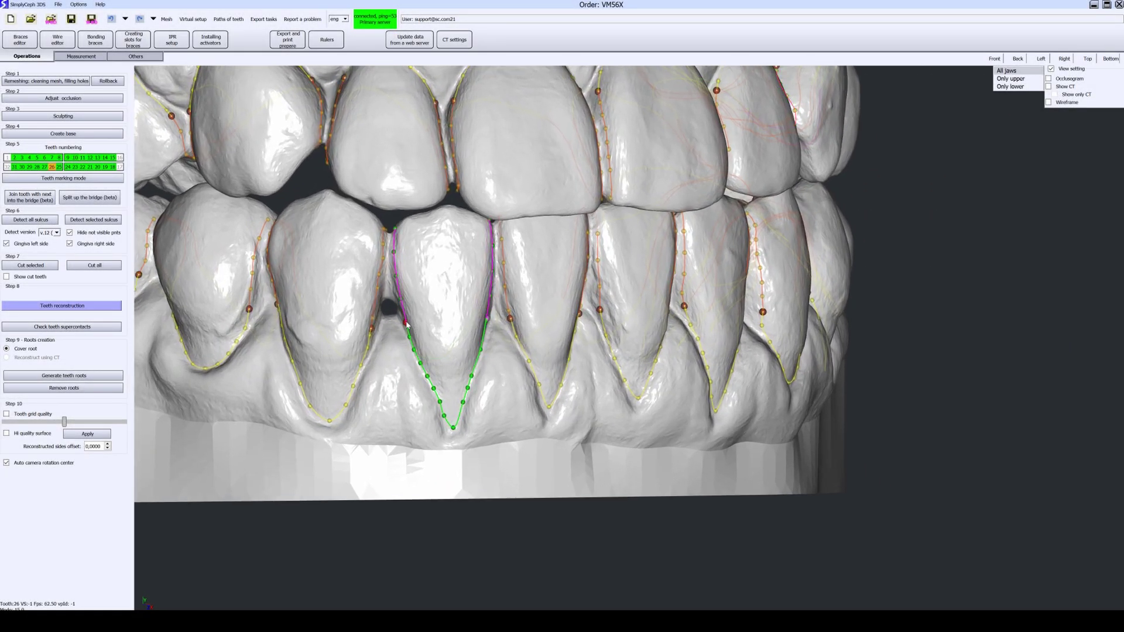
pyautogui.scroll(4, 407, 324)
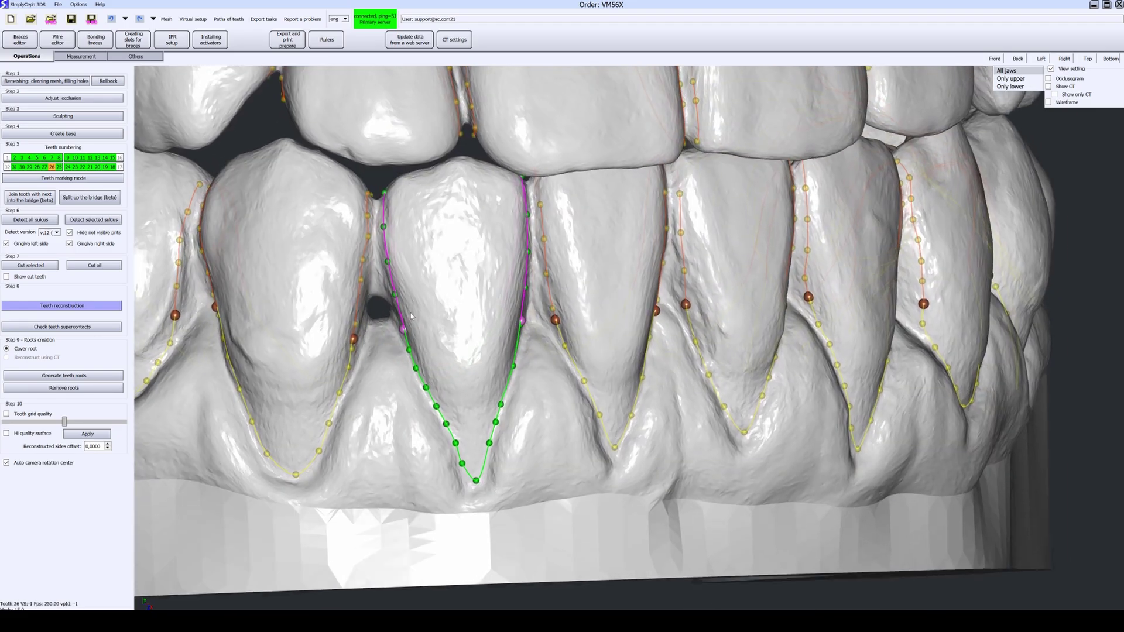
pyautogui.moveTo(412, 317); pyautogui.dragTo(476, 400, button='middle')
pyautogui.moveTo(508, 317); pyautogui.dragTo(540, 374, button='middle')
pyautogui.scroll(4, 518, 319)
pyautogui.scroll(2, 539, 372)
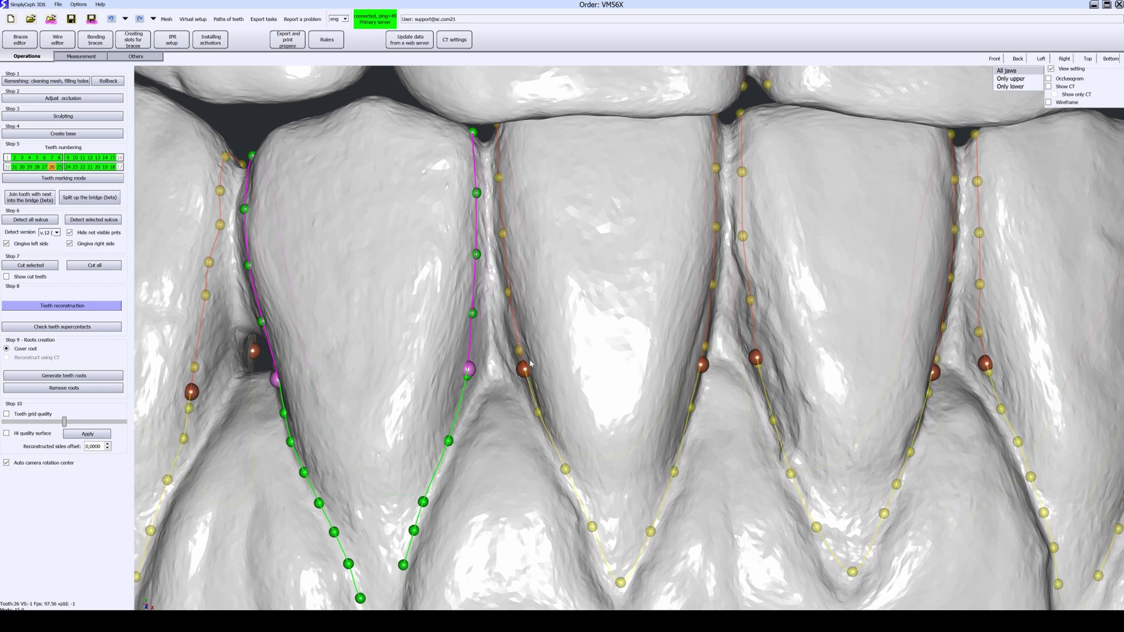
pyautogui.moveTo(477, 239); pyautogui.dragTo(490, 305, button='middle')
# Step: Show only the lower jaw and select tooth 25's contour
pyautogui.click(1011, 86)
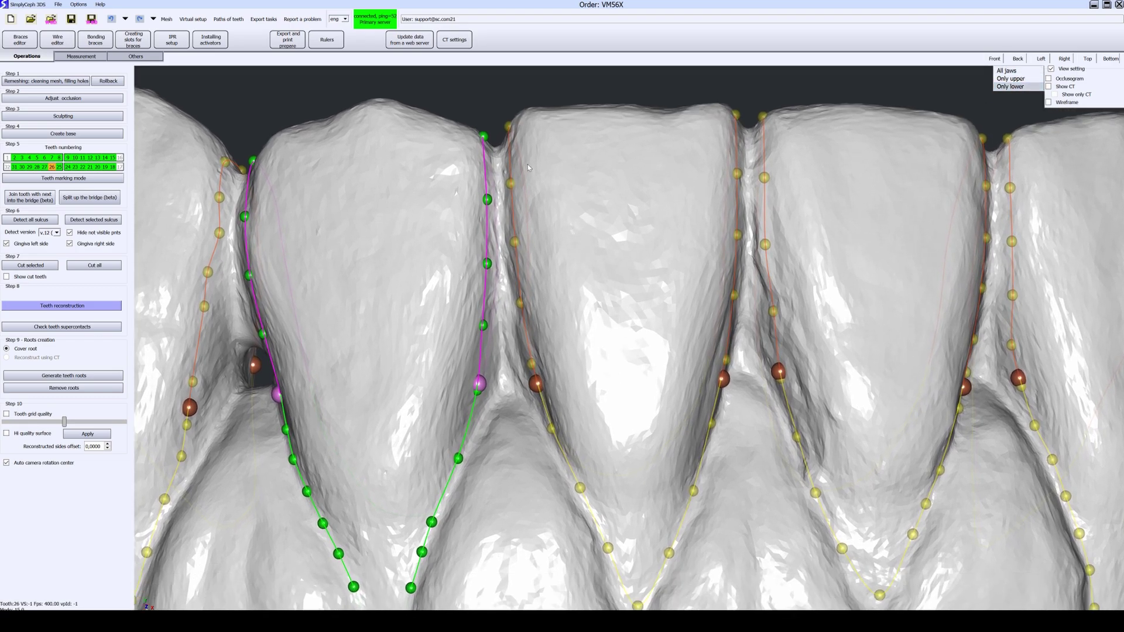
pyautogui.moveTo(499, 167); pyautogui.dragTo(501, 158, button='middle')
pyautogui.scroll(-2, 742, 362)
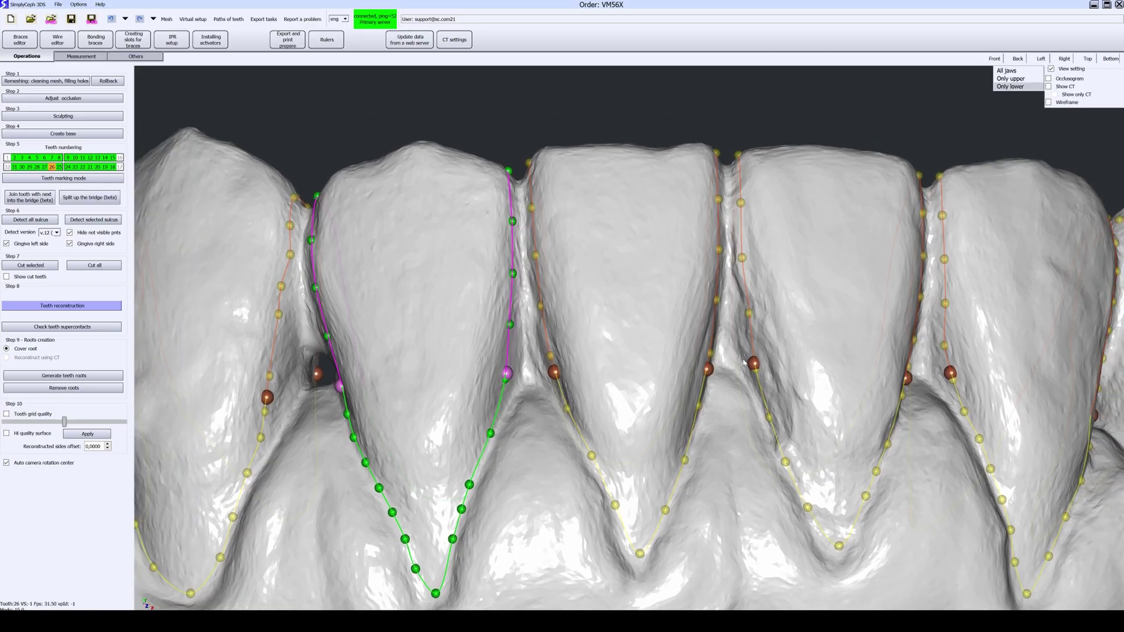
pyautogui.click(718, 370)
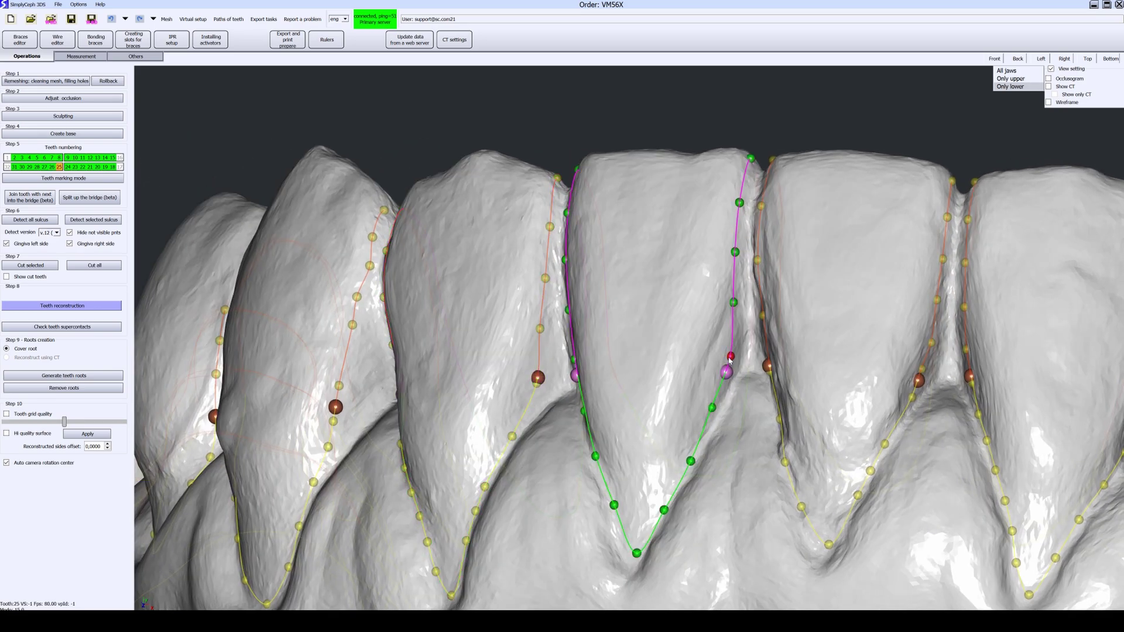
# Step: Review the contours of the neighbouring lower teeth 23 and 22
pyautogui.moveTo(845, 394); pyautogui.dragTo(644, 363, button='middle')
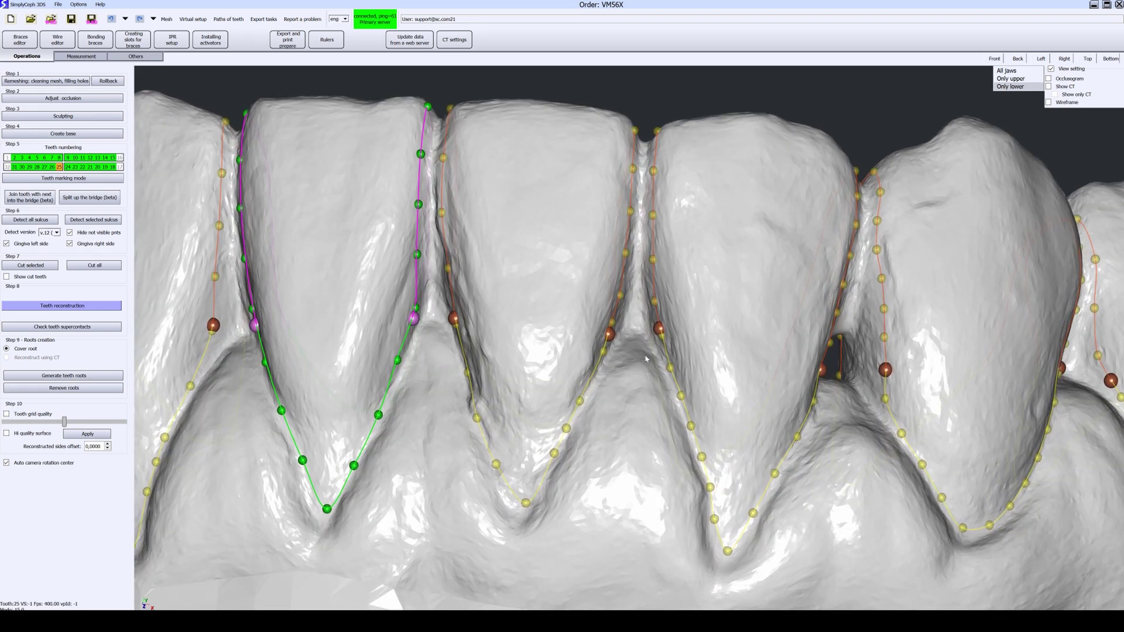
pyautogui.click(658, 332)
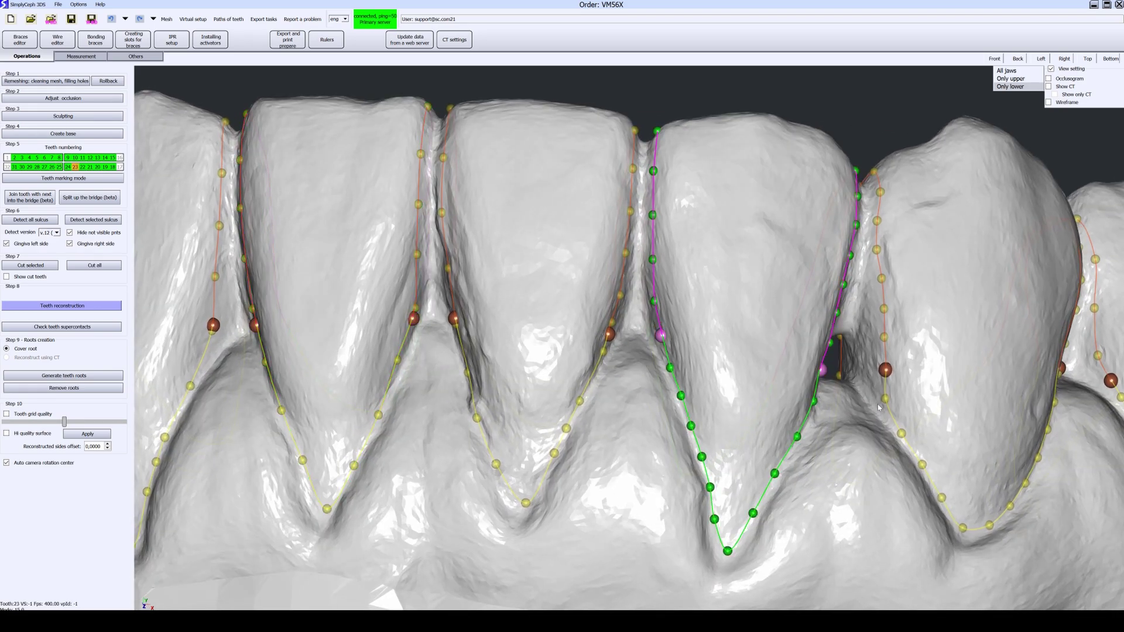
pyautogui.moveTo(878, 408); pyautogui.dragTo(628, 370, button='middle')
pyautogui.moveTo(628, 370); pyautogui.dragTo(630, 335, button='right')
pyautogui.moveTo(626, 332); pyautogui.dragTo(619, 345)
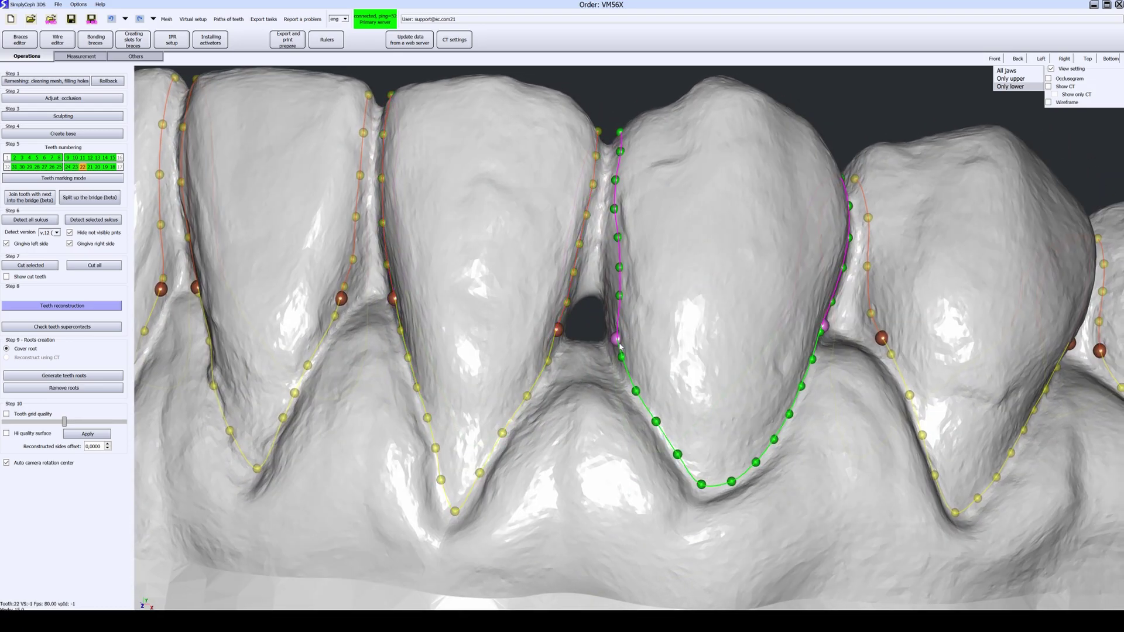
pyautogui.click(560, 334)
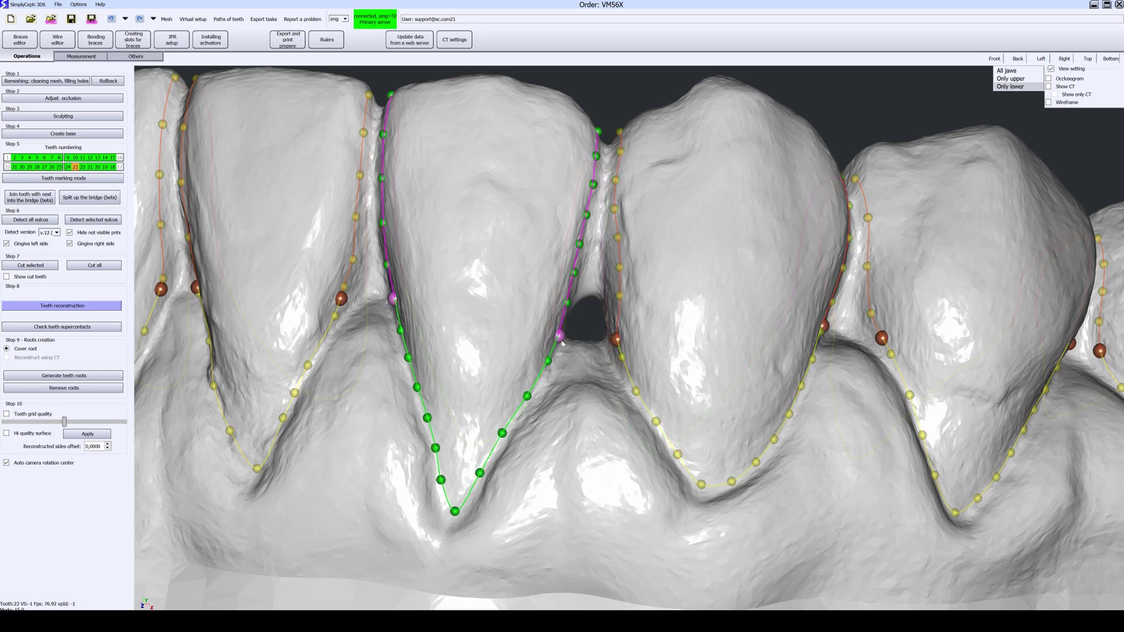
pyautogui.scroll(-2, 764, 391)
pyautogui.moveTo(902, 384); pyautogui.dragTo(861, 375, button='right')
pyautogui.moveTo(861, 375); pyautogui.dragTo(744, 366, button='middle')
pyautogui.moveTo(743, 366); pyautogui.dragTo(784, 361, button='right')
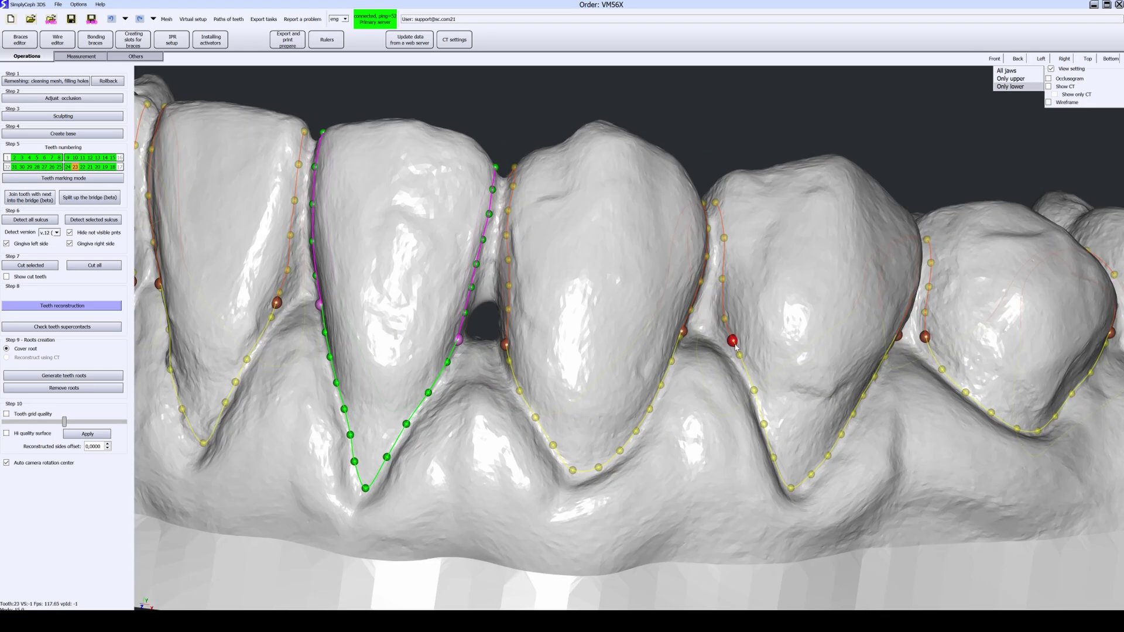
pyautogui.scroll(-2, 729, 339)
# Step: Pull a gum-line contour point on tooth 22 down-left
pyautogui.moveTo(961, 384); pyautogui.dragTo(878, 380, button='right')
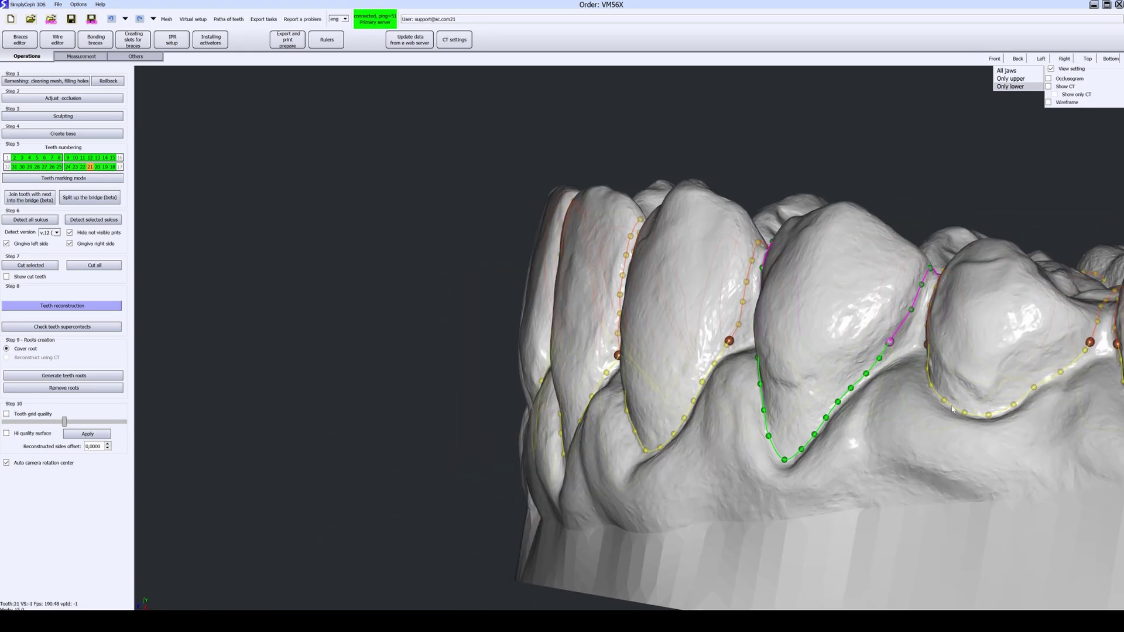
pyautogui.moveTo(878, 380); pyautogui.dragTo(764, 375, button='middle')
pyautogui.moveTo(764, 375); pyautogui.dragTo(476, 365, button='right')
pyautogui.moveTo(879, 317); pyautogui.dragTo(647, 329, button='middle')
pyautogui.moveTo(647, 329); pyautogui.dragTo(697, 387, button='right')
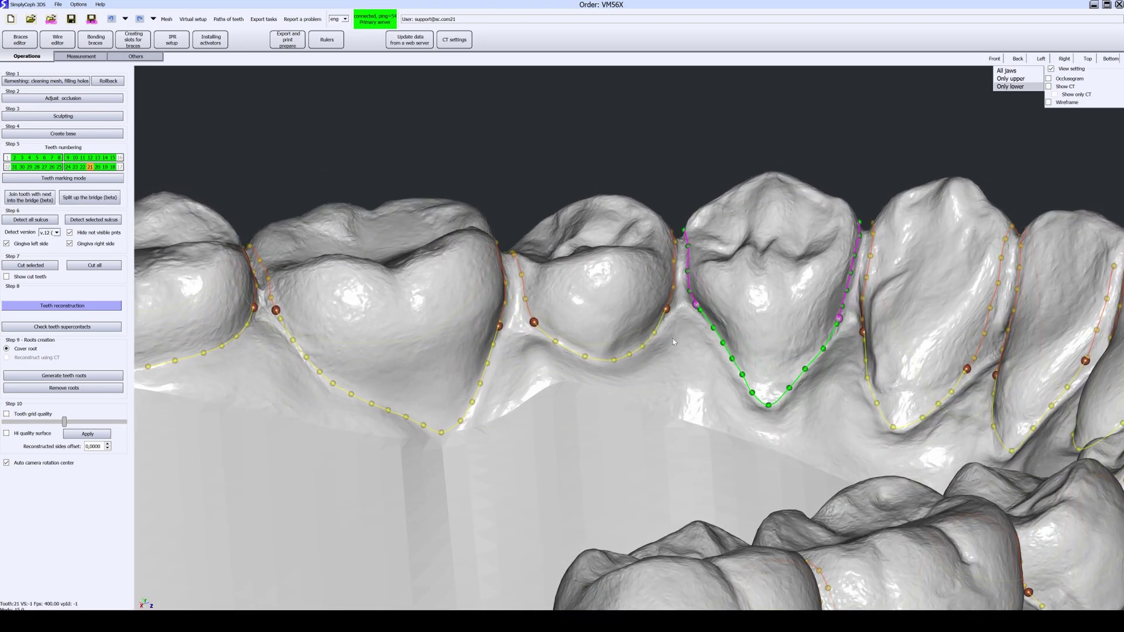
pyautogui.scroll(2, 732, 328)
pyautogui.moveTo(767, 328); pyautogui.dragTo(883, 335, button='right')
pyautogui.scroll(2, 874, 329)
pyautogui.moveTo(850, 312); pyautogui.dragTo(841, 321)
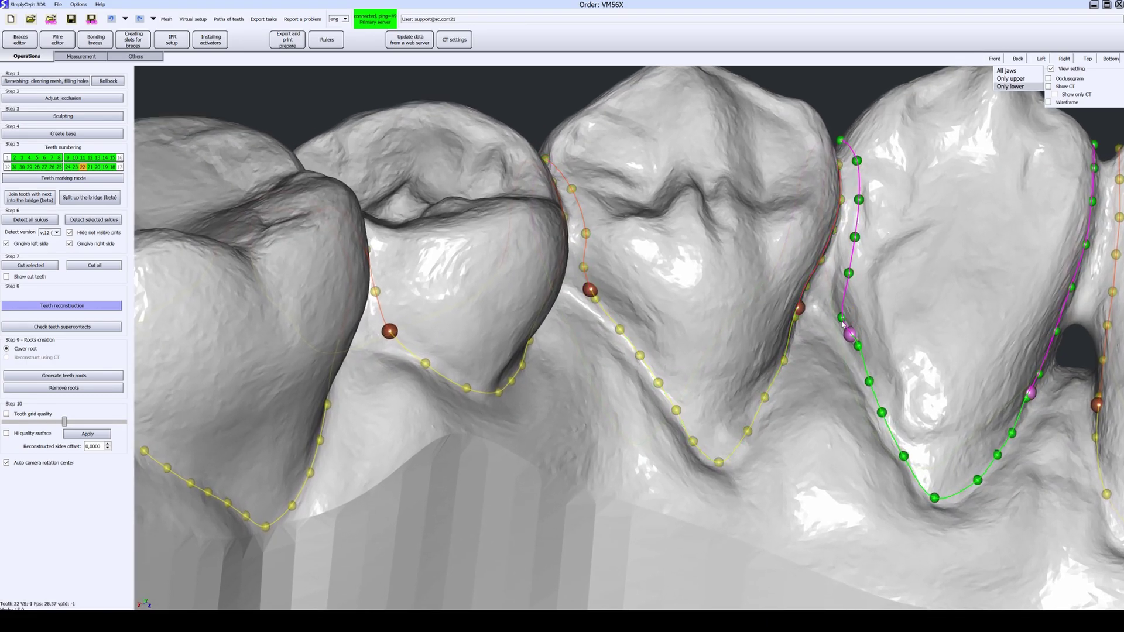
# Step: Nudge the contour points on teeth 23 and 22
pyautogui.moveTo(915, 383); pyautogui.dragTo(588, 334, button='middle')
pyautogui.moveTo(588, 334); pyautogui.dragTo(832, 334, button='right')
pyautogui.moveTo(712, 340); pyautogui.dragTo(706, 339)
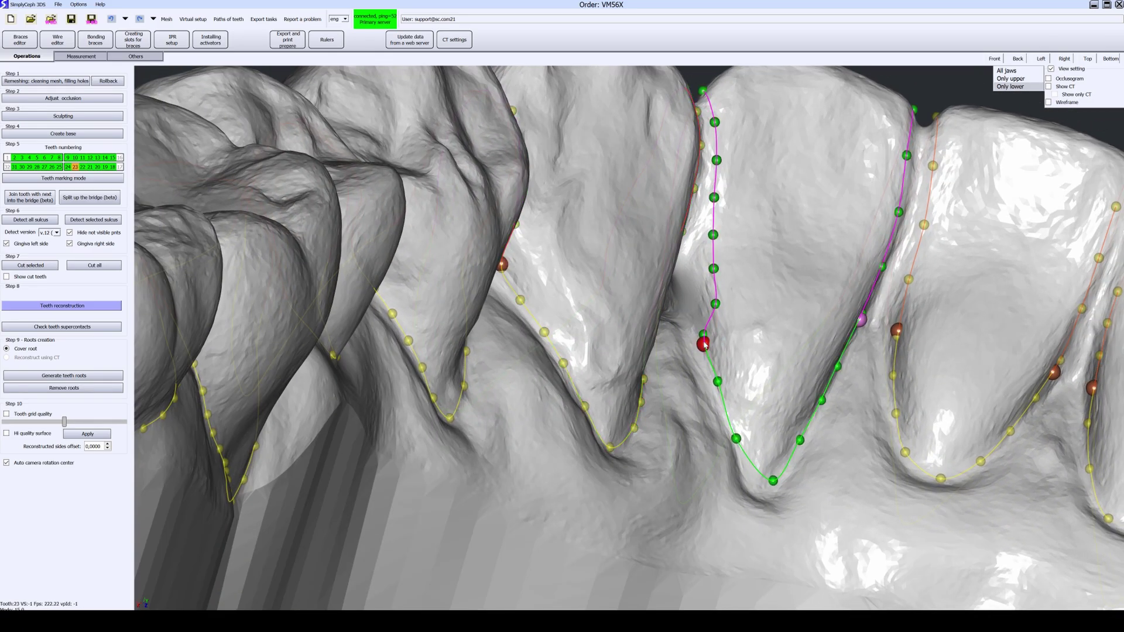
pyautogui.moveTo(713, 301); pyautogui.dragTo(714, 298)
pyautogui.moveTo(713, 299); pyautogui.dragTo(607, 273, button='right')
pyautogui.scroll(1, 726, 329)
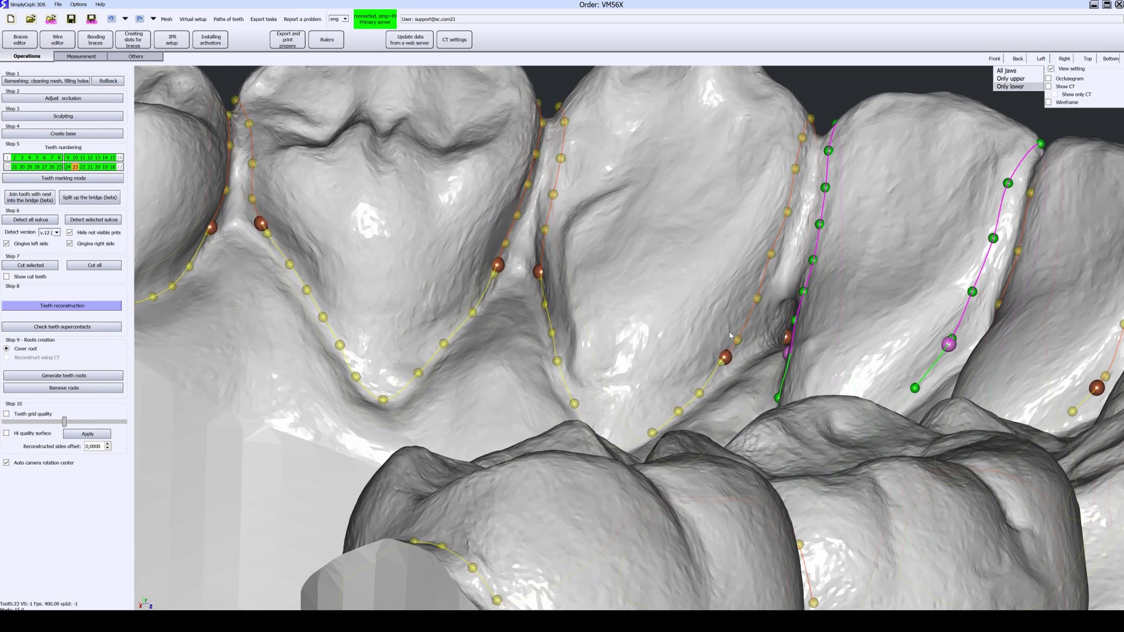
pyautogui.moveTo(746, 337); pyautogui.dragTo(753, 345)
# Step: Adjust a control point on tooth 27's contour
pyautogui.moveTo(690, 403); pyautogui.dragTo(910, 364, button='right')
pyautogui.moveTo(910, 364); pyautogui.dragTo(737, 362, button='middle')
pyautogui.moveTo(736, 361); pyautogui.dragTo(896, 338, button='right')
pyautogui.moveTo(896, 338); pyautogui.dragTo(586, 340, button='middle')
pyautogui.moveTo(585, 339); pyautogui.dragTo(715, 286, button='right')
pyautogui.scroll(1, 714, 286)
pyautogui.moveTo(686, 286); pyautogui.dragTo(686, 293)
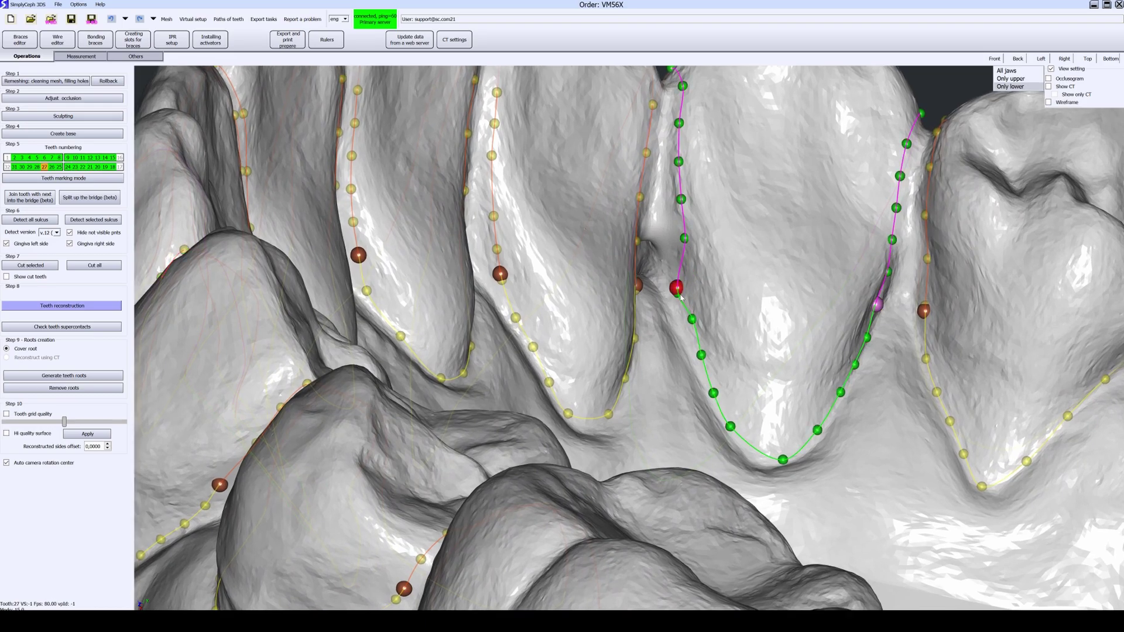
pyautogui.moveTo(686, 303); pyautogui.dragTo(686, 295)
# Step: Pick tooth 26's contour, then reselect tooth 27's contour
pyautogui.moveTo(686, 295); pyautogui.dragTo(627, 363, button='right')
pyautogui.moveTo(669, 293); pyautogui.dragTo(670, 299)
pyautogui.scroll(-1, 688, 403)
pyautogui.moveTo(688, 403); pyautogui.dragTo(729, 436, button='right')
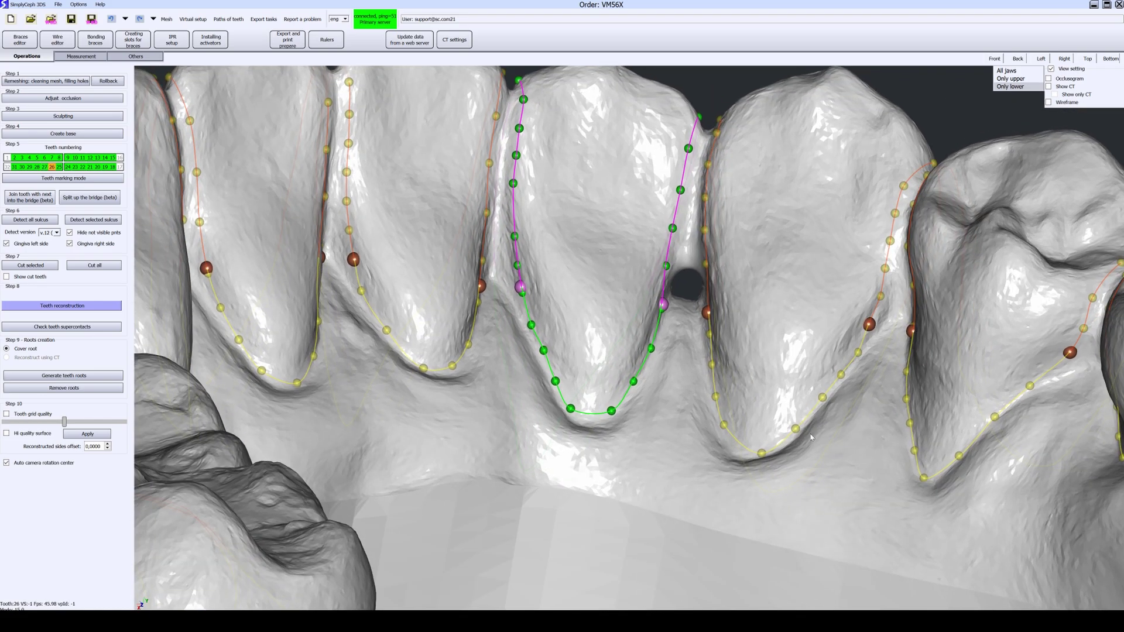
pyautogui.moveTo(730, 436); pyautogui.dragTo(574, 328, button='middle')
pyautogui.moveTo(574, 327); pyautogui.dragTo(592, 322, button='right')
pyautogui.click(585, 340)
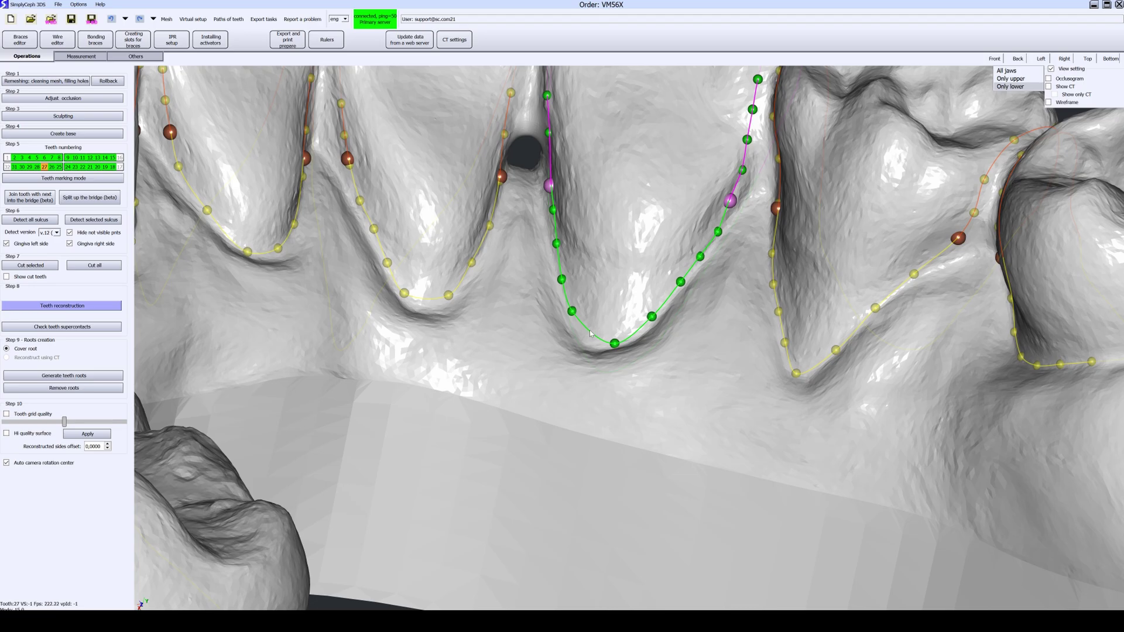
# Step: Inspect the lower contours, view the upper jaw alone, then show all jaws
pyautogui.moveTo(586, 347); pyautogui.dragTo(783, 352, button='right')
pyautogui.moveTo(783, 351); pyautogui.dragTo(476, 285, button='middle')
pyautogui.moveTo(361, 219); pyautogui.dragTo(551, 354, button='middle')
pyautogui.scroll(1, 516, 396)
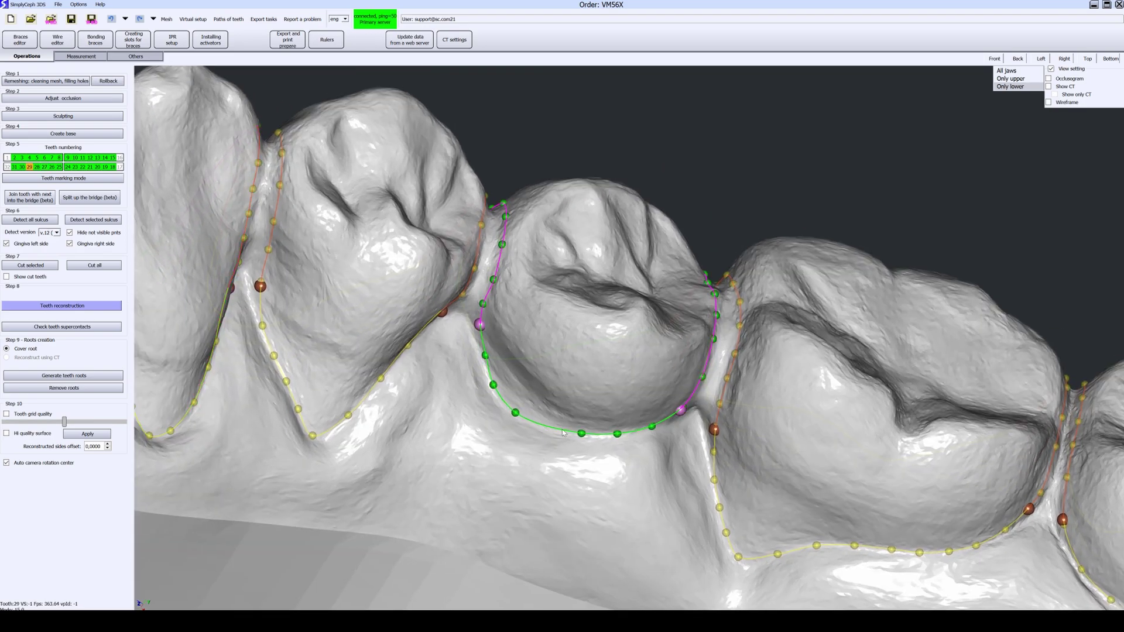
pyautogui.scroll(-5, 569, 436)
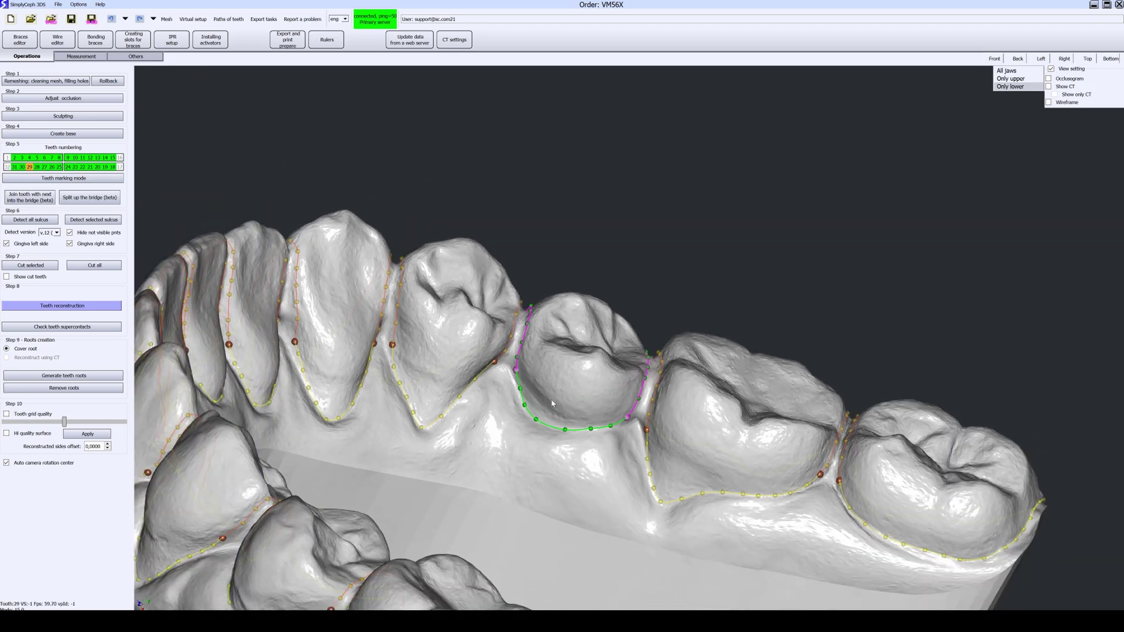
pyautogui.click(1018, 80)
pyautogui.moveTo(527, 351); pyautogui.dragTo(320, 294)
pyautogui.click(1008, 70)
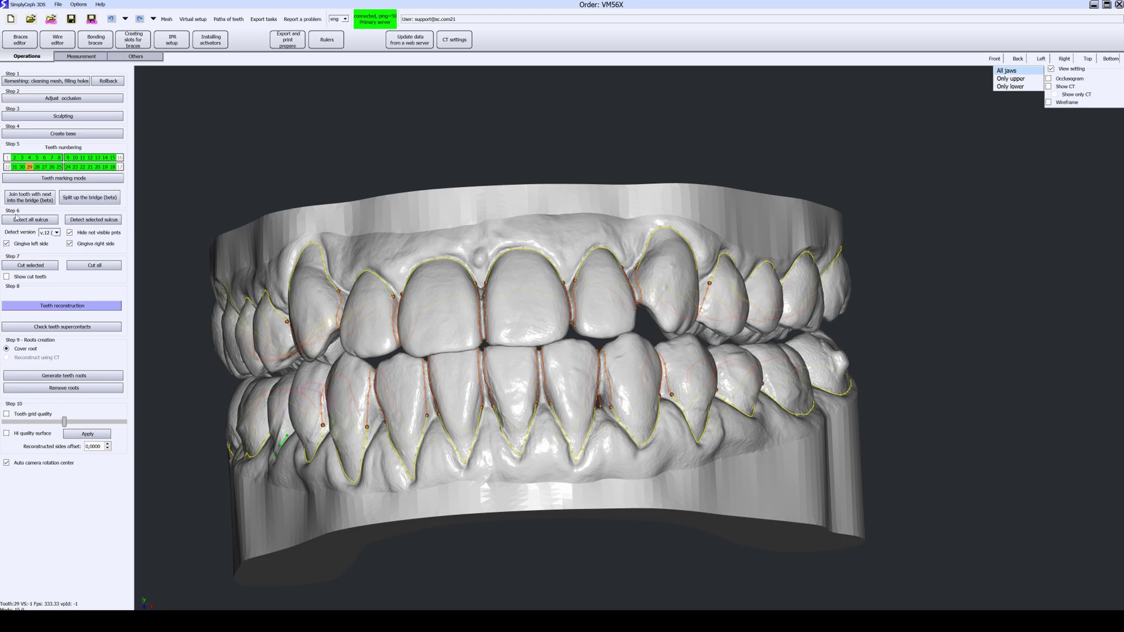
# Step: Cut all marked teeth from the jaws and view the lower arch alone from above
pyautogui.click(101, 266)
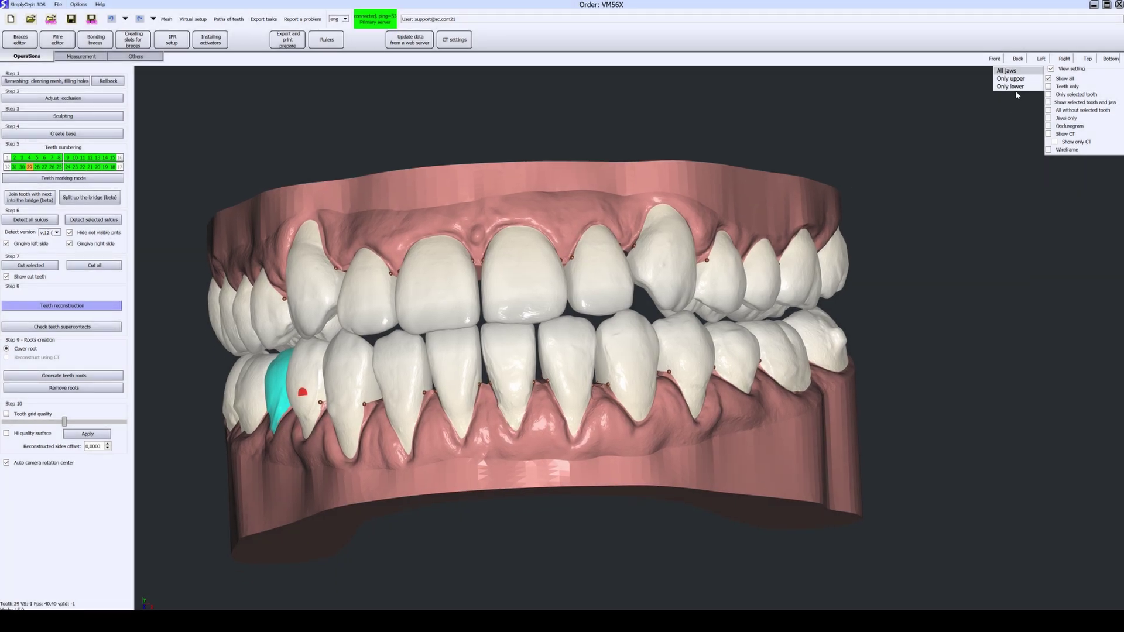
pyautogui.click(1016, 87)
pyautogui.moveTo(701, 169); pyautogui.dragTo(568, 439, button='middle')
pyautogui.scroll(3, 484, 498)
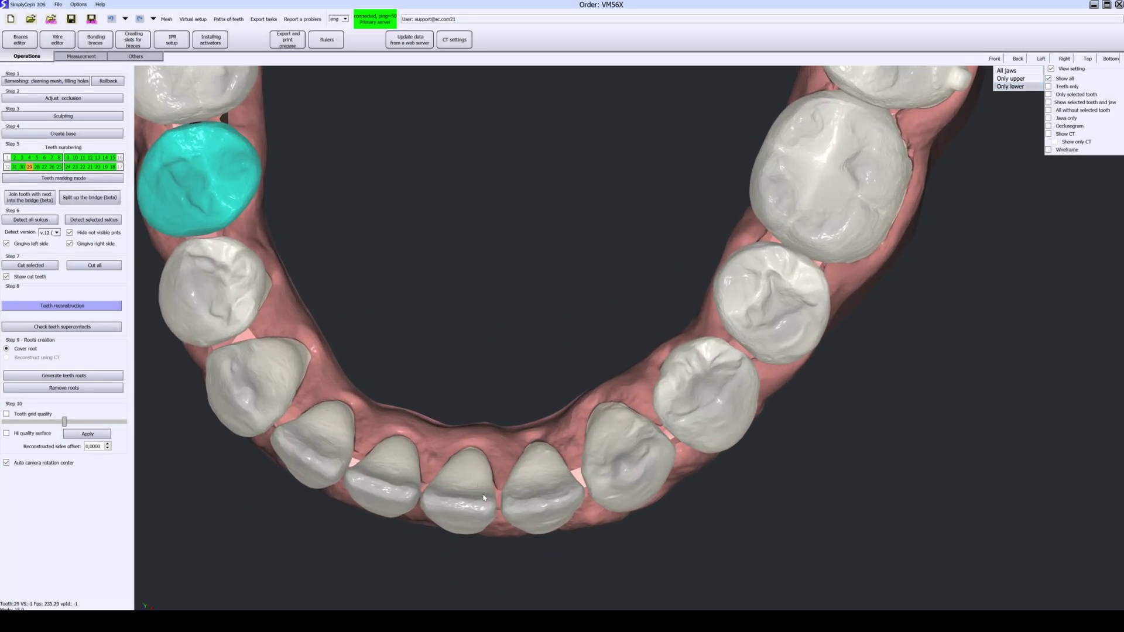
pyautogui.scroll(3, 483, 499)
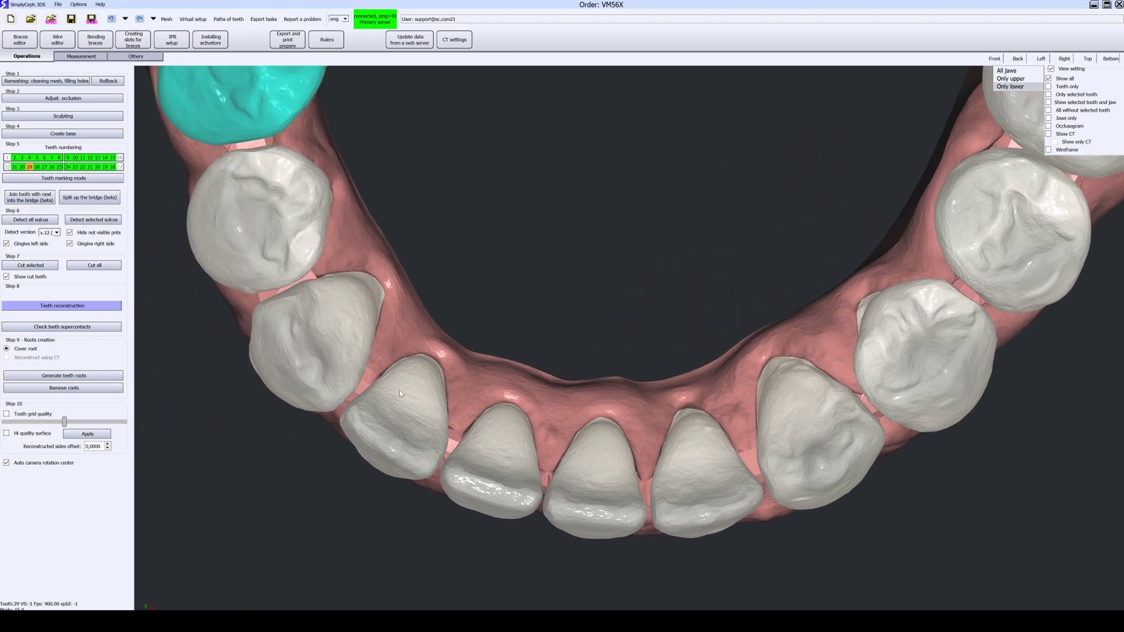
pyautogui.scroll(-2, 404, 395)
# Step: Inspect cut tooth 29 from several angles
pyautogui.moveTo(386, 407); pyautogui.dragTo(396, 367, button='middle')
pyautogui.scroll(2, 396, 367)
pyautogui.scroll(2, 260, 298)
pyautogui.moveTo(261, 297); pyautogui.dragTo(338, 356, button='middle')
pyautogui.scroll(1, 427, 377)
pyautogui.scroll(1, 337, 356)
pyautogui.scroll(-3, 373, 369)
pyautogui.scroll(2, 392, 389)
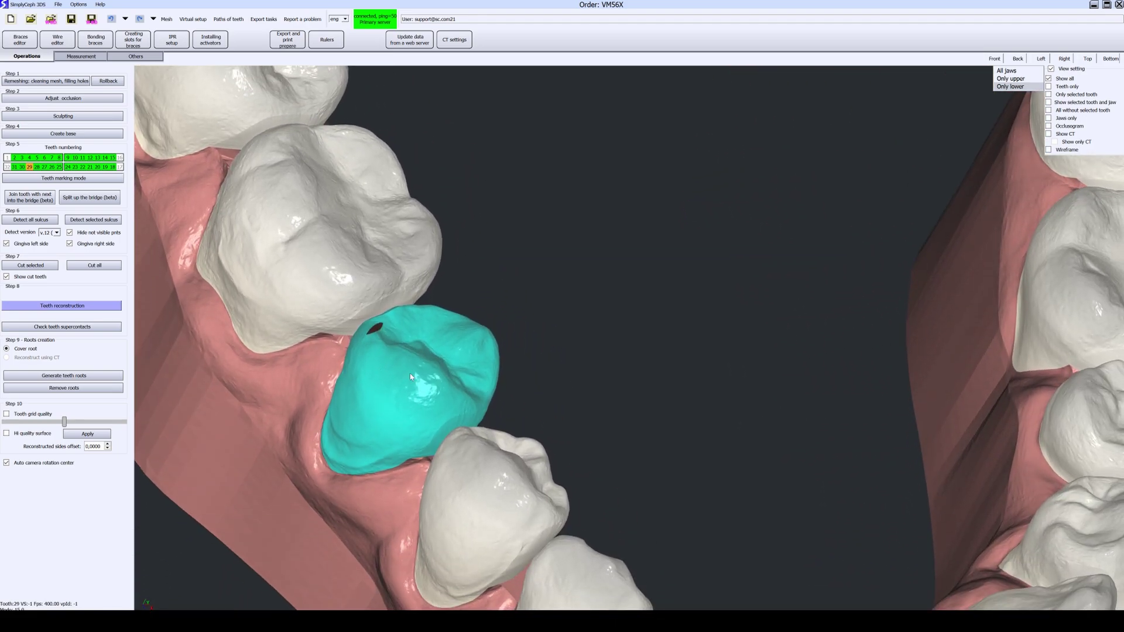
# Step: Show only the upper jaw in a frontal view
pyautogui.click(1011, 79)
pyautogui.moveTo(912, 124); pyautogui.dragTo(758, 176, button='middle')
pyautogui.moveTo(805, 216); pyautogui.dragTo(767, 214, button='middle')
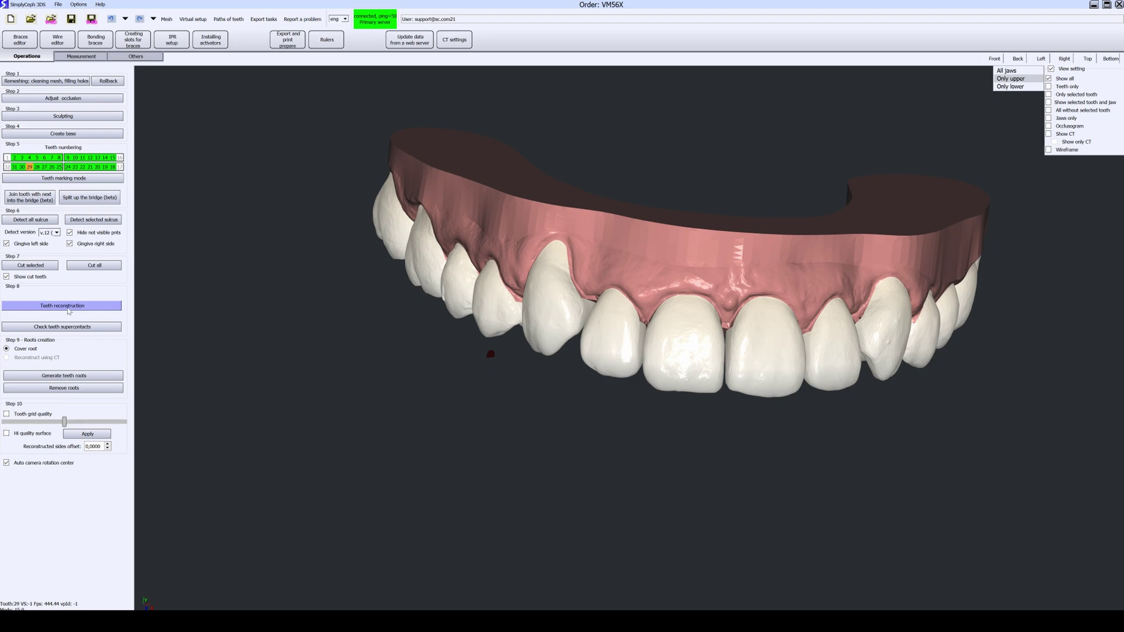
# Step: Enter Teeth reconstruction with Teeth only, face the arch frontally, and Advanced Auto-tune all teeth
pyautogui.click(70, 311)
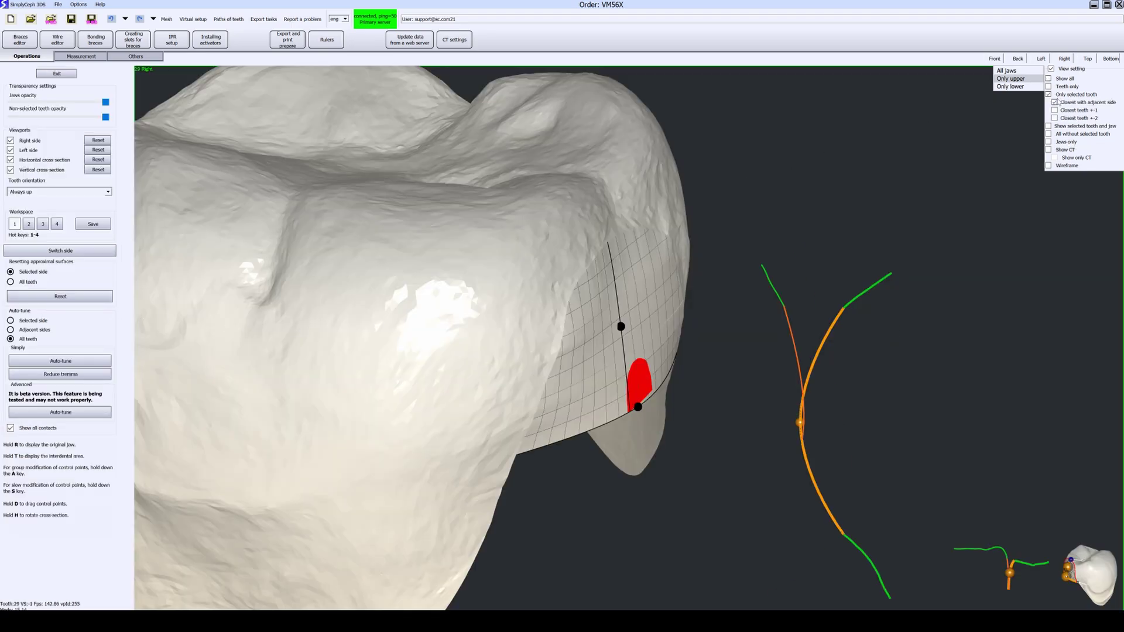
pyautogui.click(1061, 88)
pyautogui.scroll(-6, 504, 205)
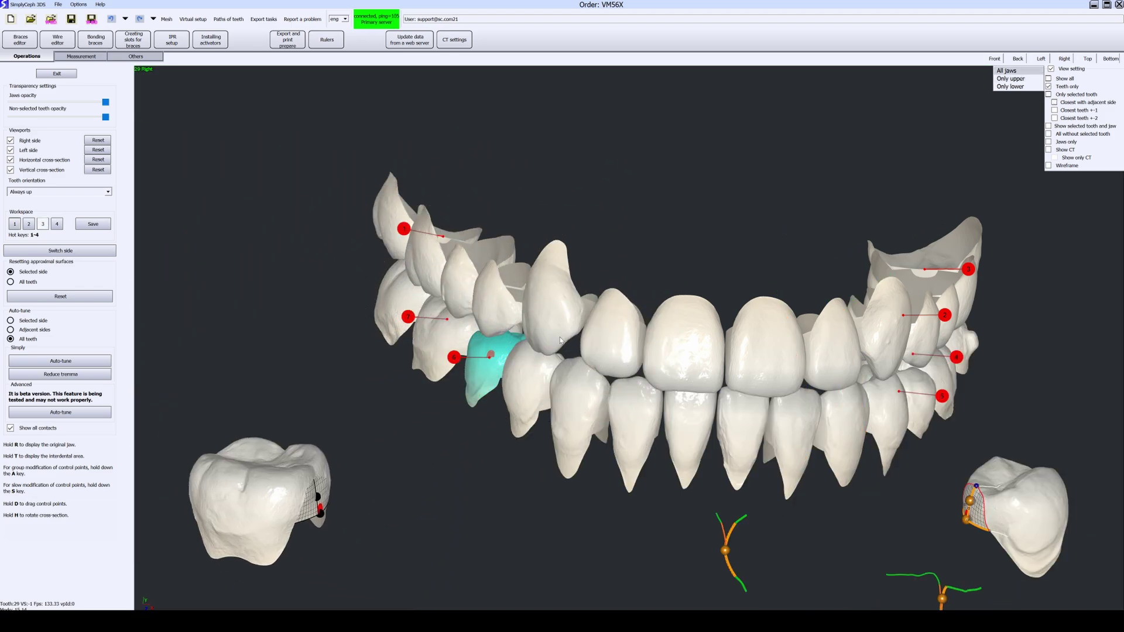
pyautogui.moveTo(766, 326); pyautogui.dragTo(697, 292, button='right')
pyautogui.moveTo(696, 293); pyautogui.dragTo(664, 245, button='middle')
pyautogui.moveTo(217, 435); pyautogui.dragTo(230, 469, button='middle')
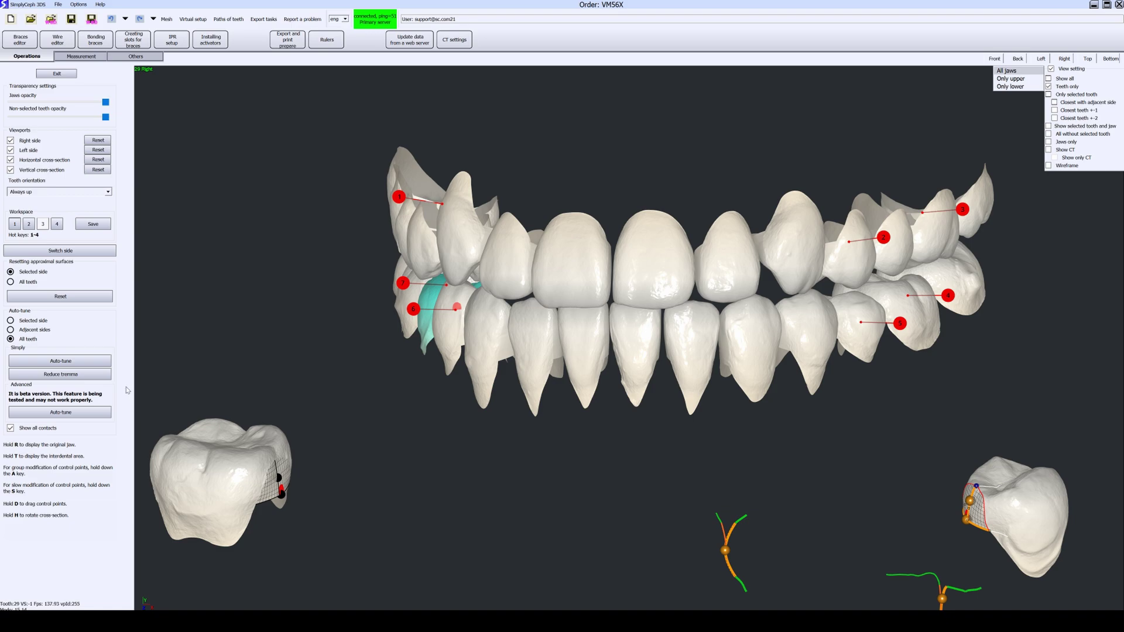
pyautogui.click(81, 413)
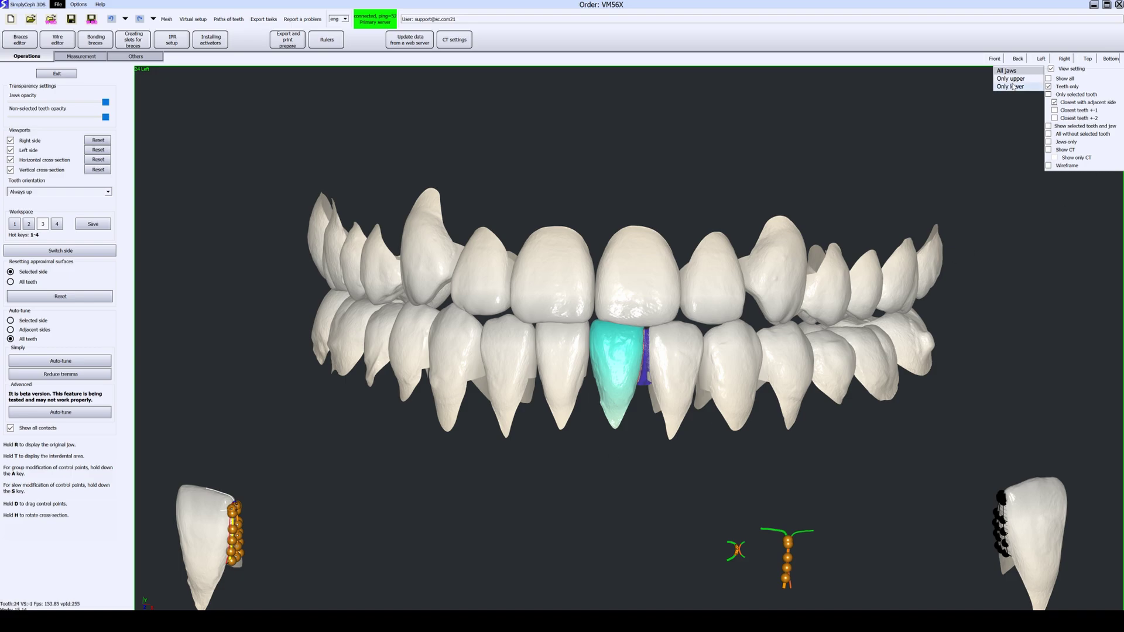
# Step: Show only the lower teeth and select tooth 28 from a side view
pyautogui.click(1014, 86)
pyautogui.moveTo(521, 254); pyautogui.dragTo(496, 407, button='middle')
pyautogui.scroll(5, 437, 365)
pyautogui.click(389, 389)
pyautogui.moveTo(389, 388); pyautogui.dragTo(605, 412, button='middle')
pyautogui.scroll(3, 550, 327)
pyautogui.moveTo(550, 326); pyautogui.dragTo(556, 286, button='middle')
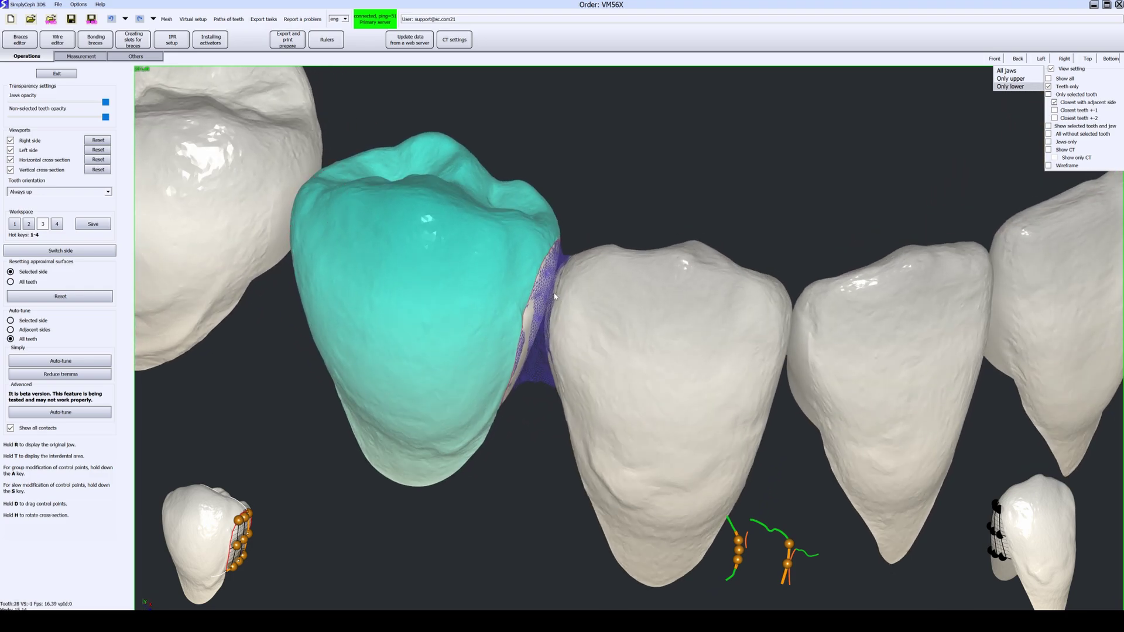
# Step: Use workspace layout 1 and compare the contacts against the original jaw
pyautogui.press('1')
pyautogui.moveTo(480, 351); pyautogui.dragTo(377, 386, button='middle')
pyautogui.moveTo(603, 328); pyautogui.dragTo(597, 398, button='middle')
pyautogui.moveTo(383, 380); pyautogui.dragTo(398, 390, button='middle')
pyautogui.moveTo(621, 333)
pyautogui.mouseDown(button='middle')
pyautogui.moveTo(646, 346)
pyautogui.moveTo(617, 353)
pyautogui.mouseUp(button='middle')
pyautogui.press('r')
pyautogui.moveTo(547, 349); pyautogui.dragTo(595, 324, button='middle')
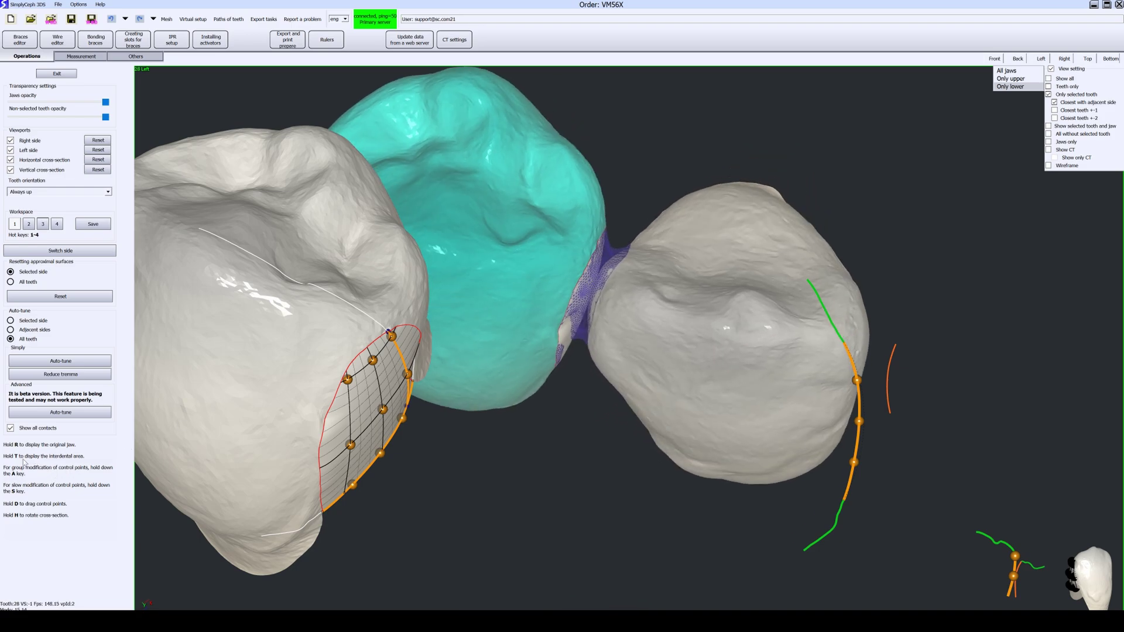
pyautogui.moveTo(604, 256); pyautogui.dragTo(564, 217, button='middle')
# Step: Check tooth 27 against the original jaw, then isolate tooth 26 with its surface grid
pyautogui.click(564, 218)
pyautogui.moveTo(715, 246); pyautogui.dragTo(640, 267, button='middle')
pyautogui.press('r')
pyautogui.click(621, 378)
pyautogui.press('3')
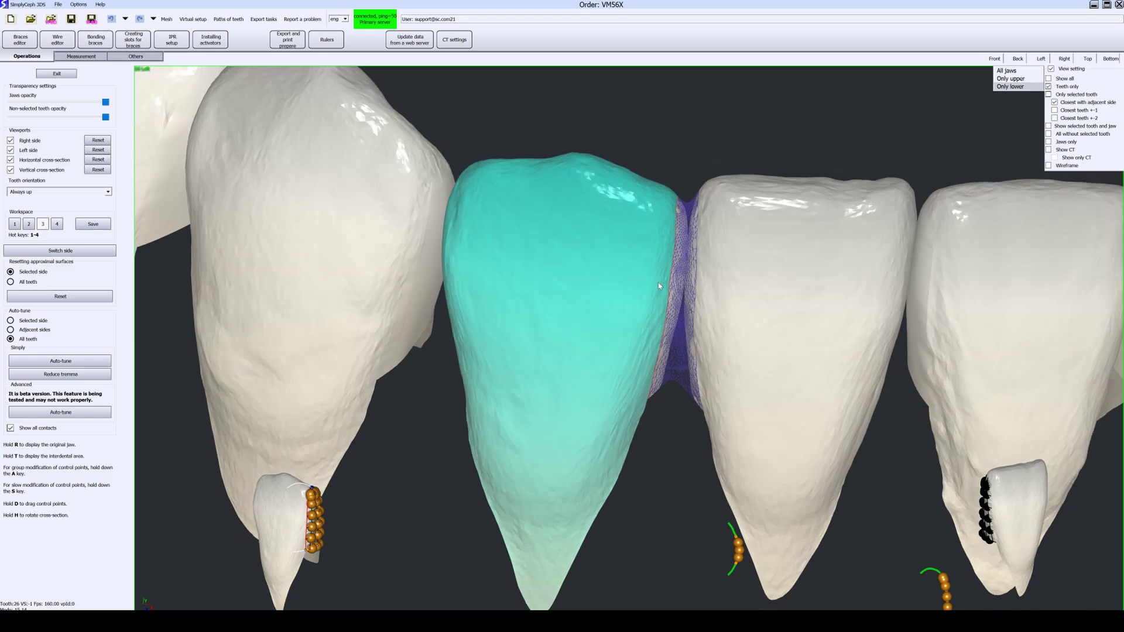
pyautogui.press('4')
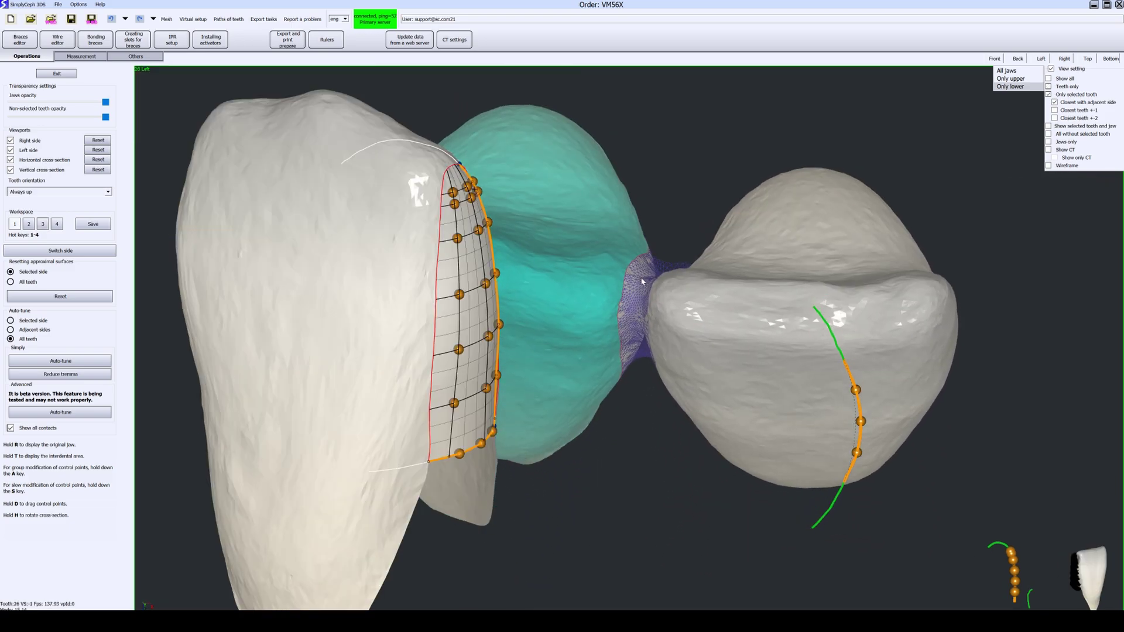
# Step: Select tooth 20 with its neighbouring teeth shown, viewed from the front
pyautogui.moveTo(669, 233); pyautogui.dragTo(686, 357, button='middle')
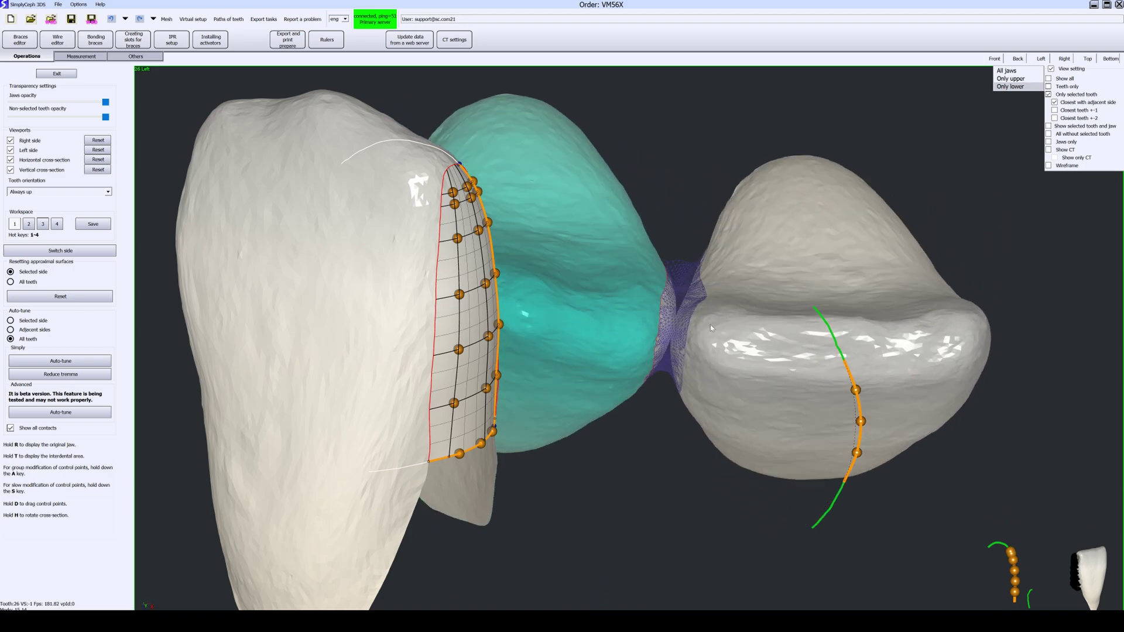
pyautogui.click(779, 337)
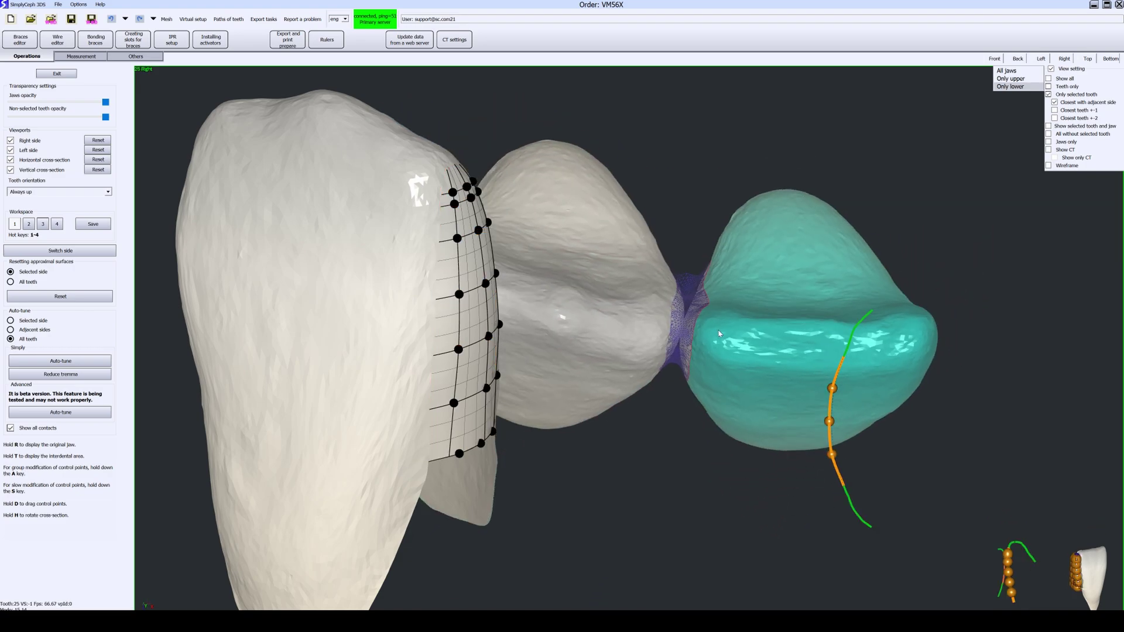
pyautogui.click(1068, 87)
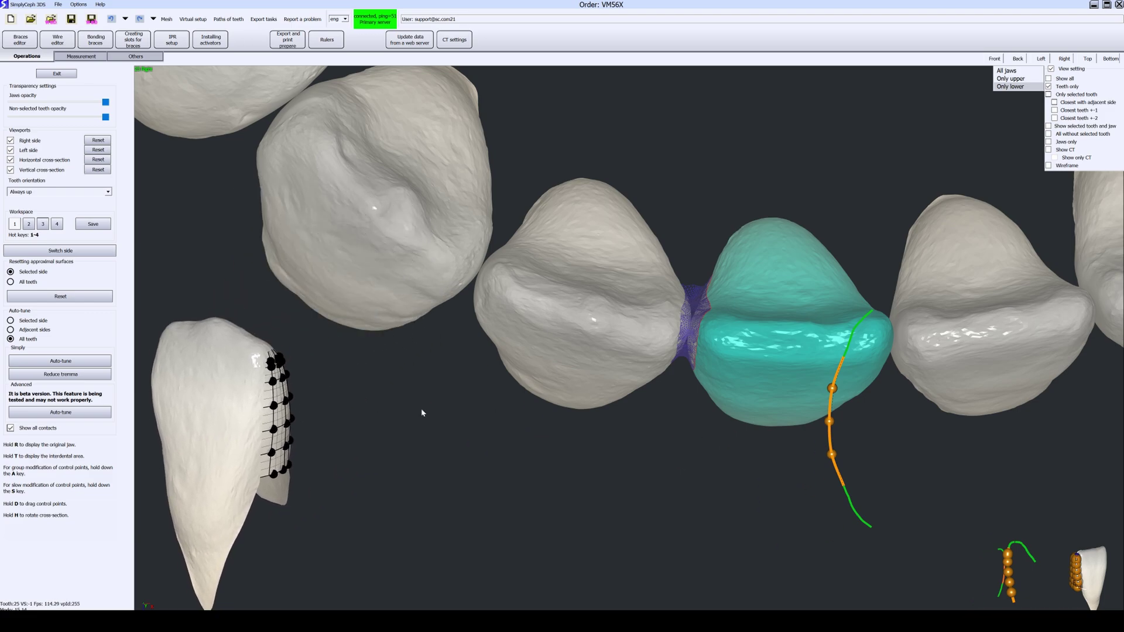
pyautogui.moveTo(582, 385); pyautogui.dragTo(615, 211, button='middle')
pyautogui.moveTo(659, 417); pyautogui.dragTo(582, 266, button='middle')
pyautogui.click(647, 240)
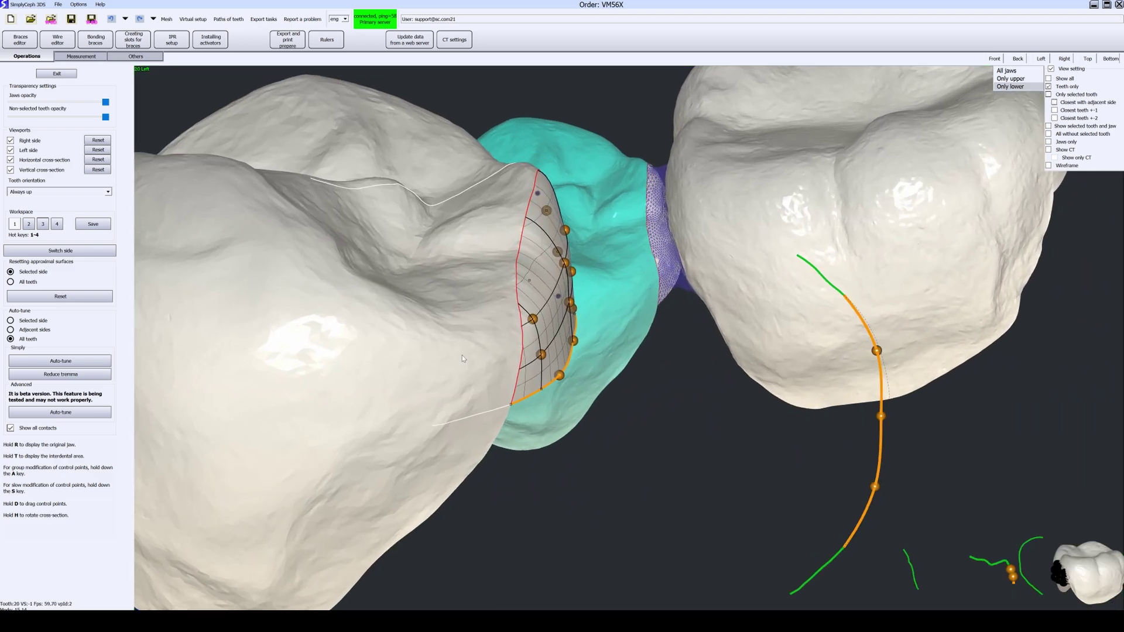
# Step: Raise the top grid points of tooth 20's left column and first row
pyautogui.moveTo(654, 239); pyautogui.dragTo(632, 202, button='middle')
pyautogui.moveTo(431, 309); pyautogui.dragTo(375, 313, button='middle')
pyautogui.moveTo(610, 240); pyautogui.dragTo(604, 281, button='middle')
pyautogui.moveTo(404, 316); pyautogui.dragTo(332, 346, button='middle')
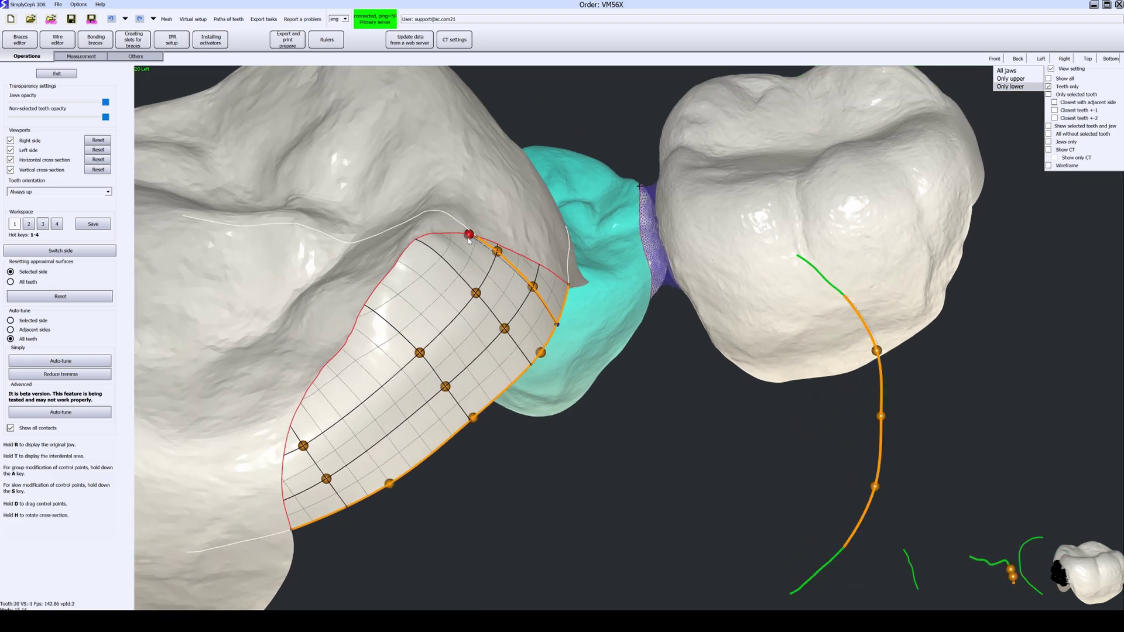
pyautogui.moveTo(458, 240); pyautogui.dragTo(457, 239)
pyautogui.moveTo(433, 292); pyautogui.dragTo(404, 302, button='middle')
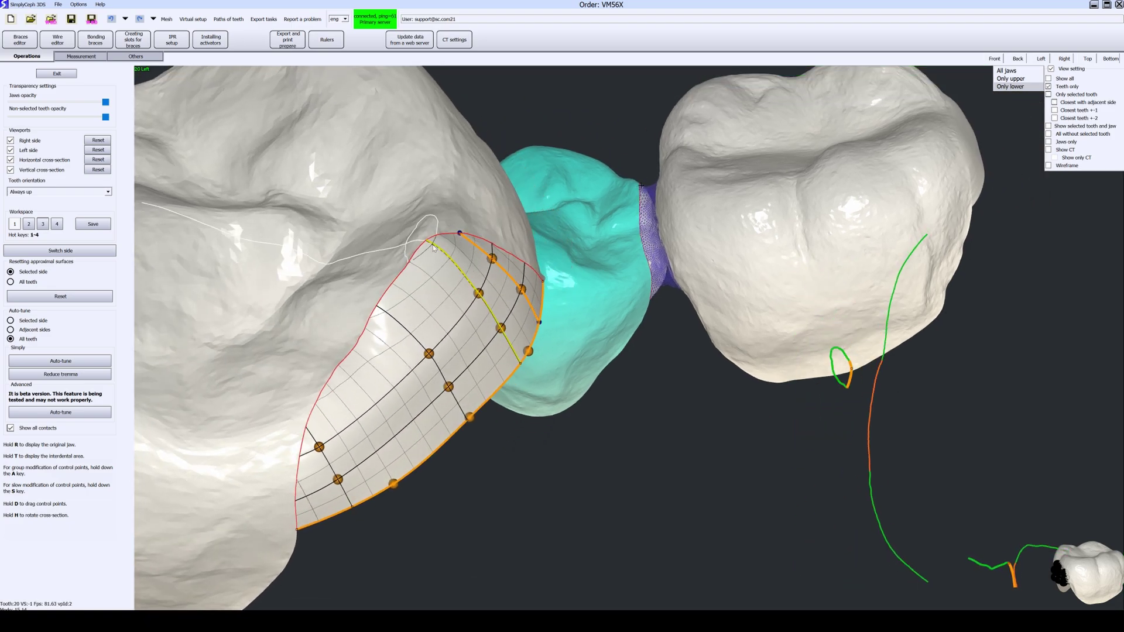
pyautogui.moveTo(315, 458); pyautogui.dragTo(317, 438, button='middle')
pyautogui.moveTo(308, 430); pyautogui.dragTo(332, 377)
pyautogui.click(300, 457)
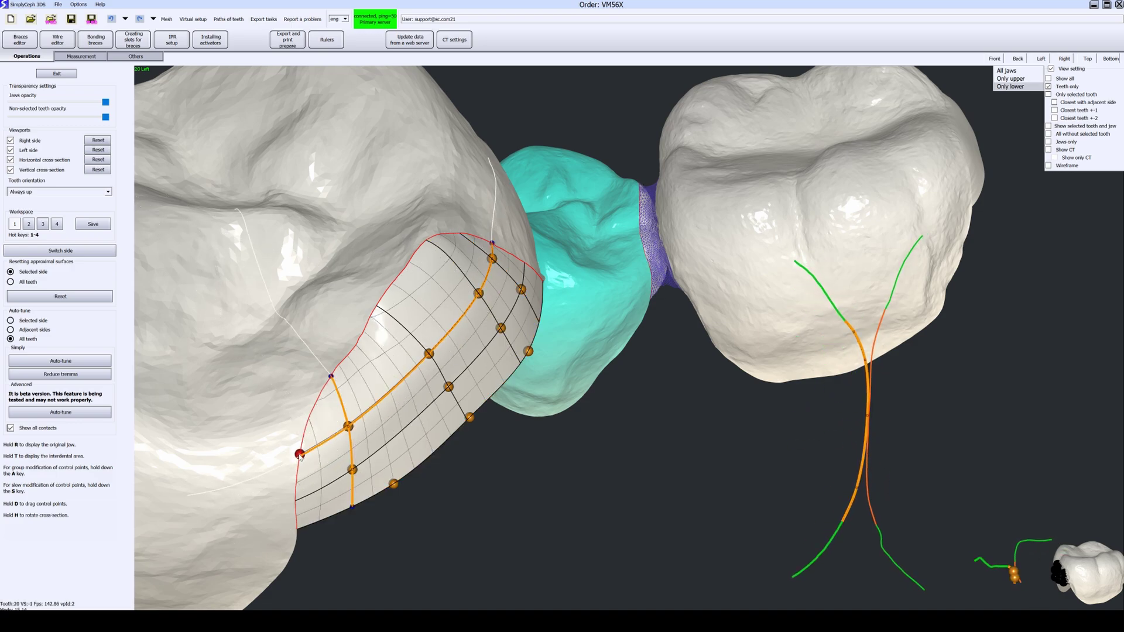
pyautogui.moveTo(298, 414); pyautogui.dragTo(302, 409)
pyautogui.moveTo(378, 307); pyautogui.dragTo(397, 297)
pyautogui.moveTo(410, 302); pyautogui.dragTo(614, 247, button='middle')
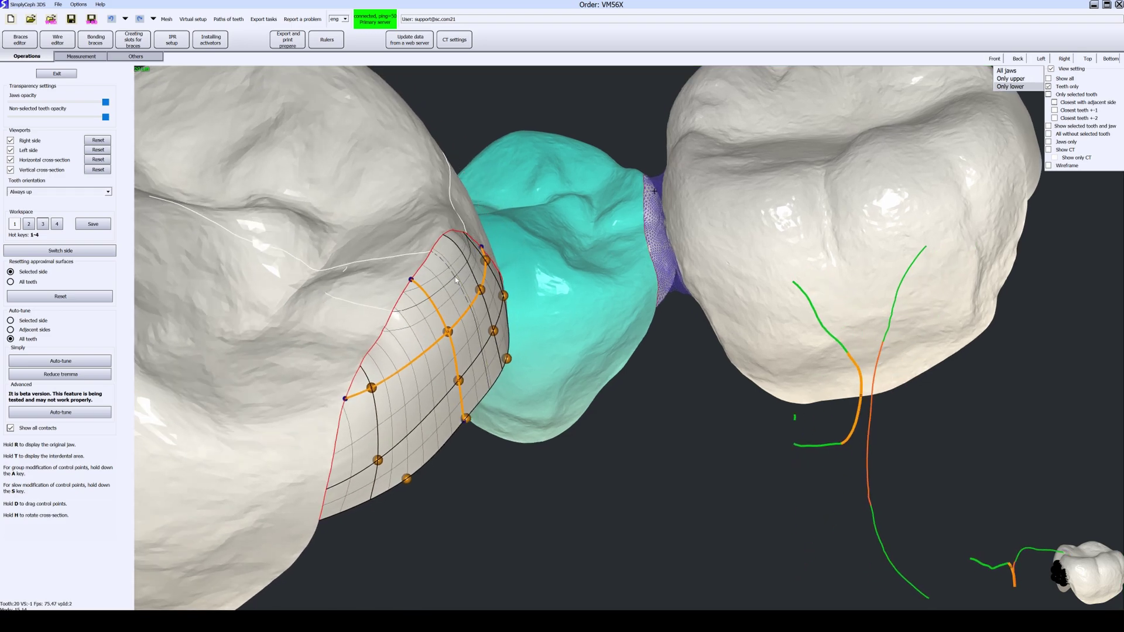
# Step: From an occlusal view, push the contact-surface control points outward and to the right
pyautogui.moveTo(462, 274); pyautogui.dragTo(446, 255, button='middle')
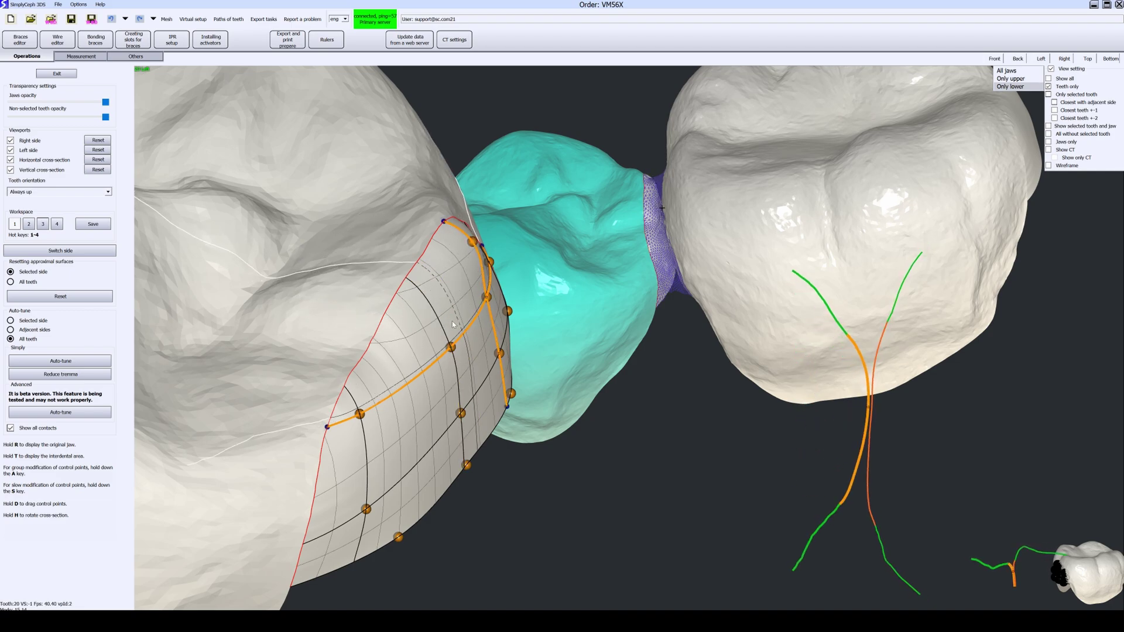
pyautogui.moveTo(422, 295); pyautogui.dragTo(457, 306, button='middle')
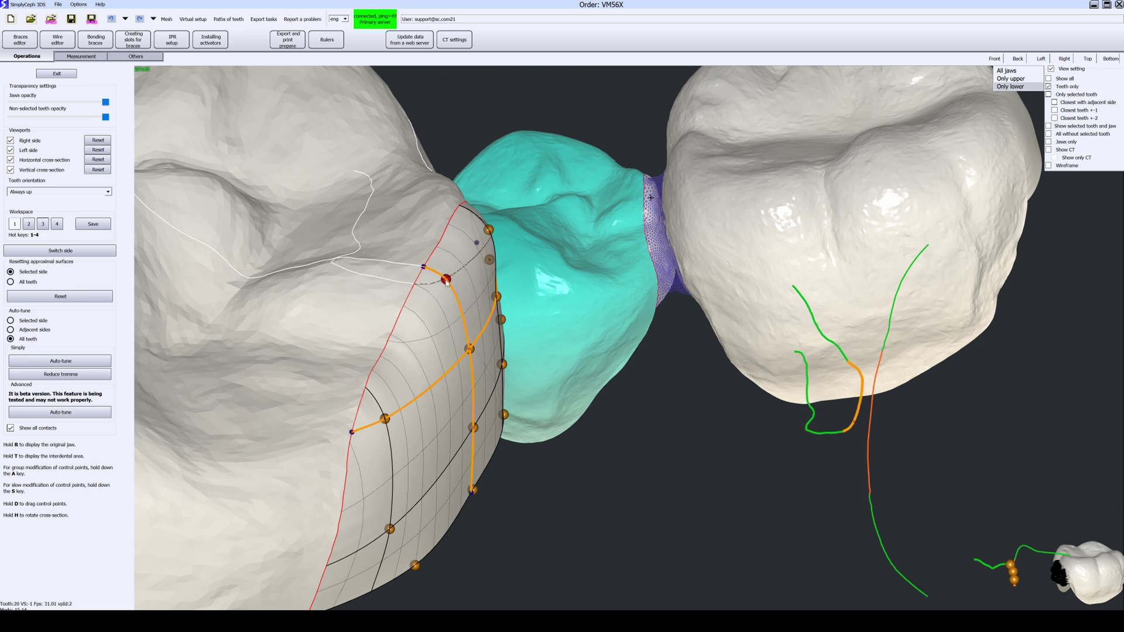
pyautogui.moveTo(449, 281)
pyautogui.mouseDown(button='middle')
pyautogui.moveTo(428, 319)
pyautogui.moveTo(444, 309)
pyautogui.moveTo(433, 293)
pyautogui.mouseUp(button='middle')
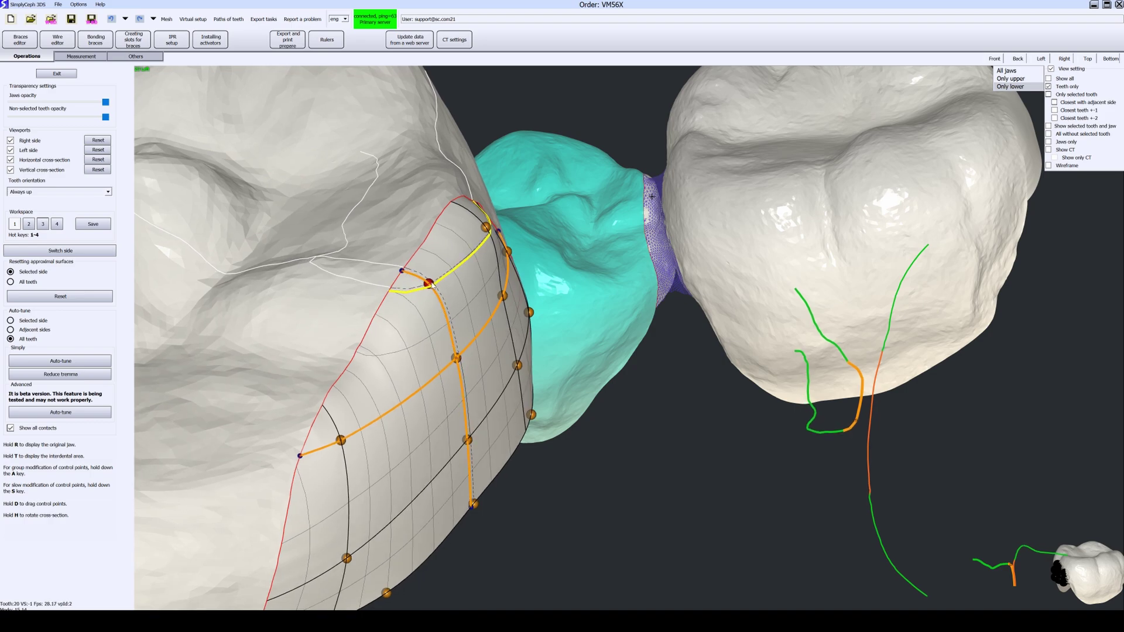
pyautogui.moveTo(585, 287); pyautogui.dragTo(560, 324, button='middle')
pyautogui.scroll(3, 505, 300)
pyautogui.moveTo(653, 305); pyautogui.dragTo(683, 174, button='middle')
pyautogui.moveTo(457, 258)
pyautogui.mouseDown(button='middle')
pyautogui.moveTo(475, 277)
pyautogui.moveTo(476, 263)
pyautogui.mouseUp(button='middle')
pyautogui.moveTo(490, 212); pyautogui.dragTo(523, 245, button='middle')
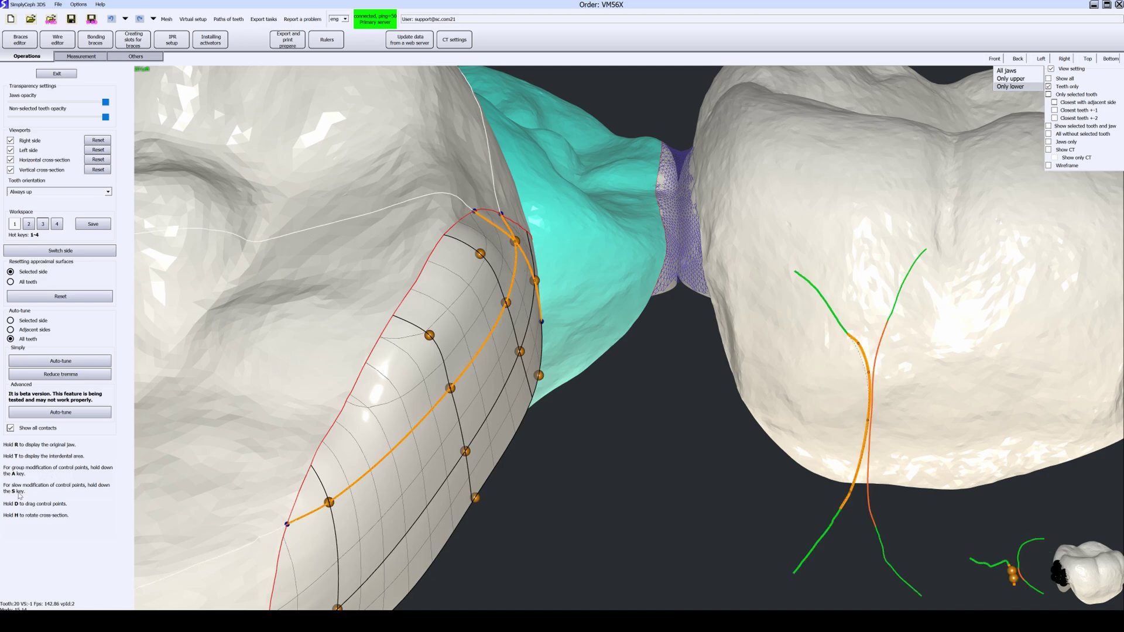
pyautogui.moveTo(450, 389)
pyautogui.mouseDown()
pyautogui.moveTo(527, 414)
pyautogui.moveTo(467, 421)
pyautogui.moveTo(453, 395)
pyautogui.mouseUp()
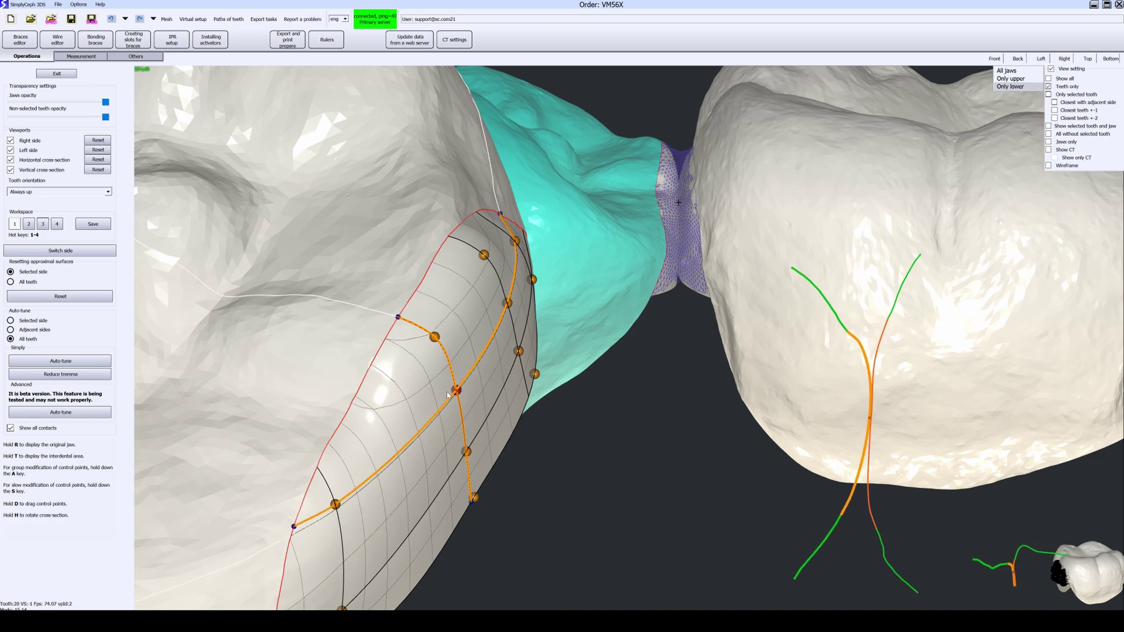
pyautogui.scroll(-3, 435, 400)
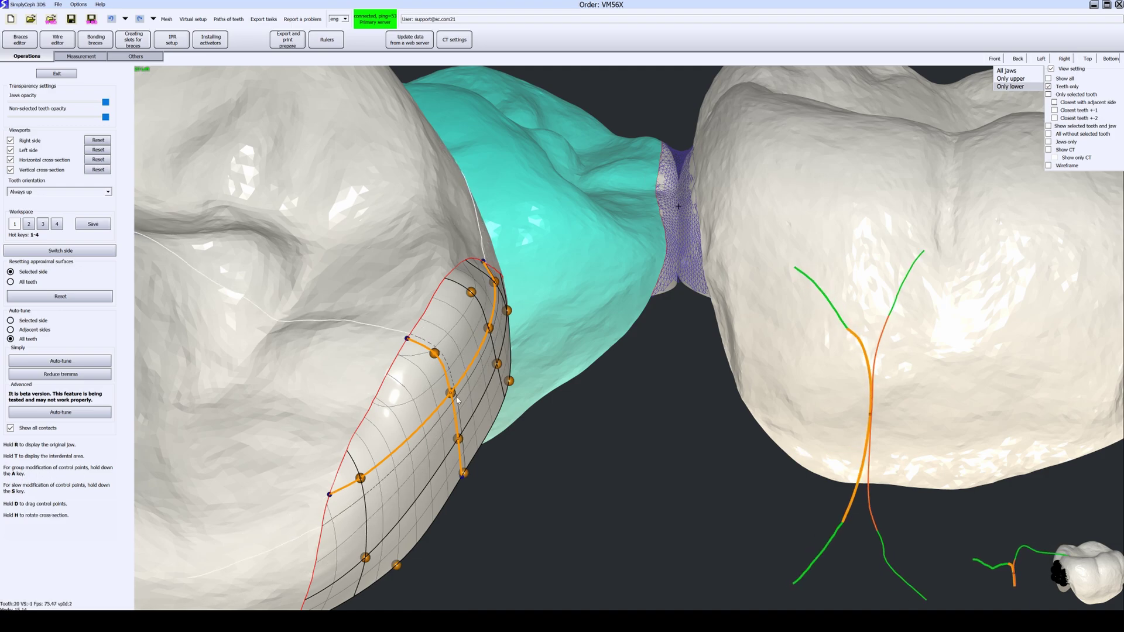
pyautogui.moveTo(452, 393); pyautogui.dragTo(482, 407)
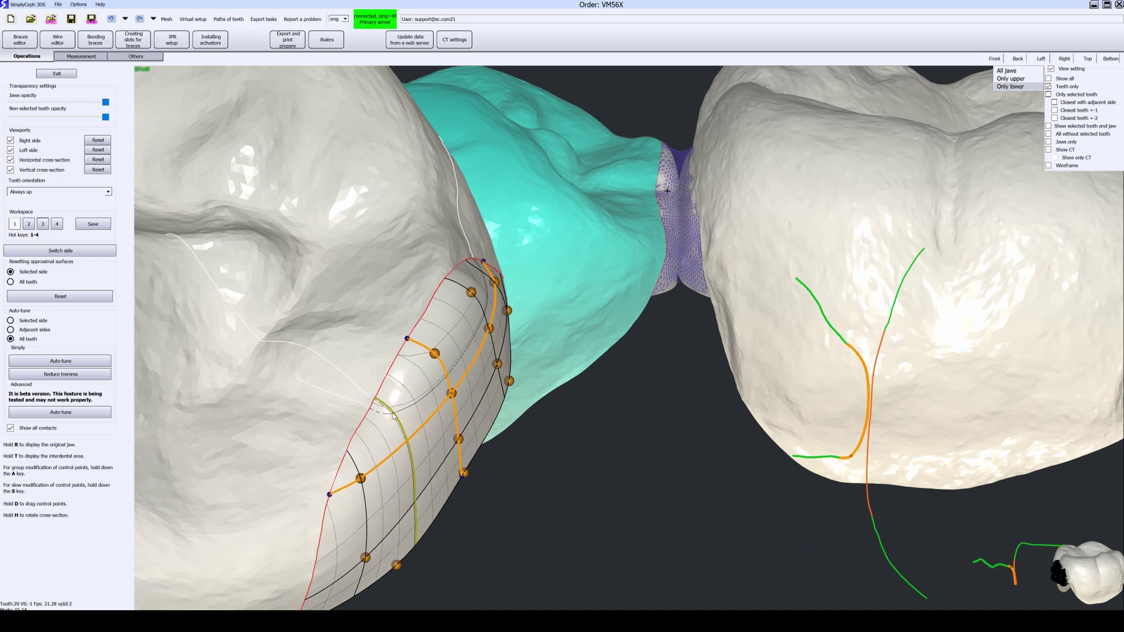
# Step: Move a contact-grid control point down and left along its curve
pyautogui.moveTo(393, 413); pyautogui.dragTo(344, 404, button='middle')
pyautogui.moveTo(675, 248); pyautogui.dragTo(669, 387, button='middle')
pyautogui.scroll(2, 525, 342)
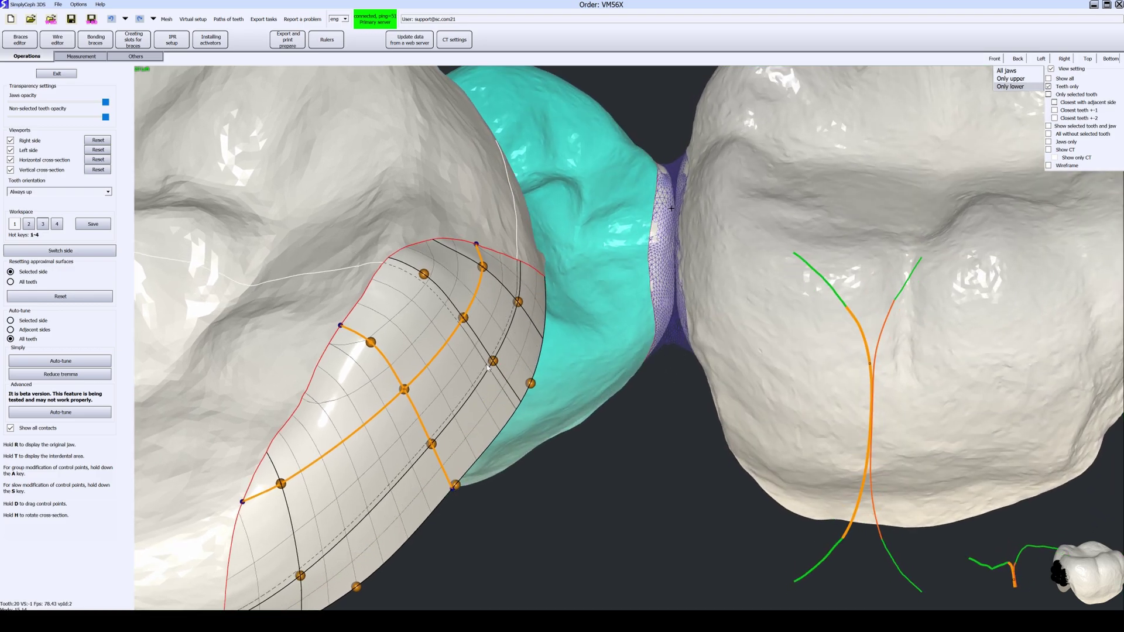
pyautogui.click(494, 361)
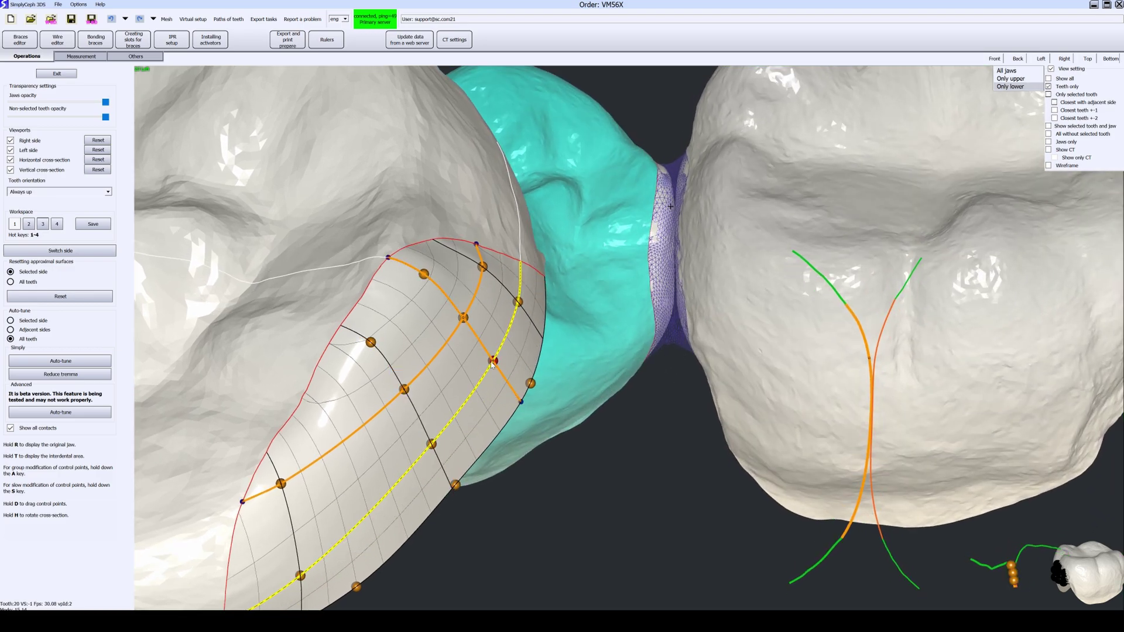
pyautogui.moveTo(493, 363); pyautogui.dragTo(489, 369)
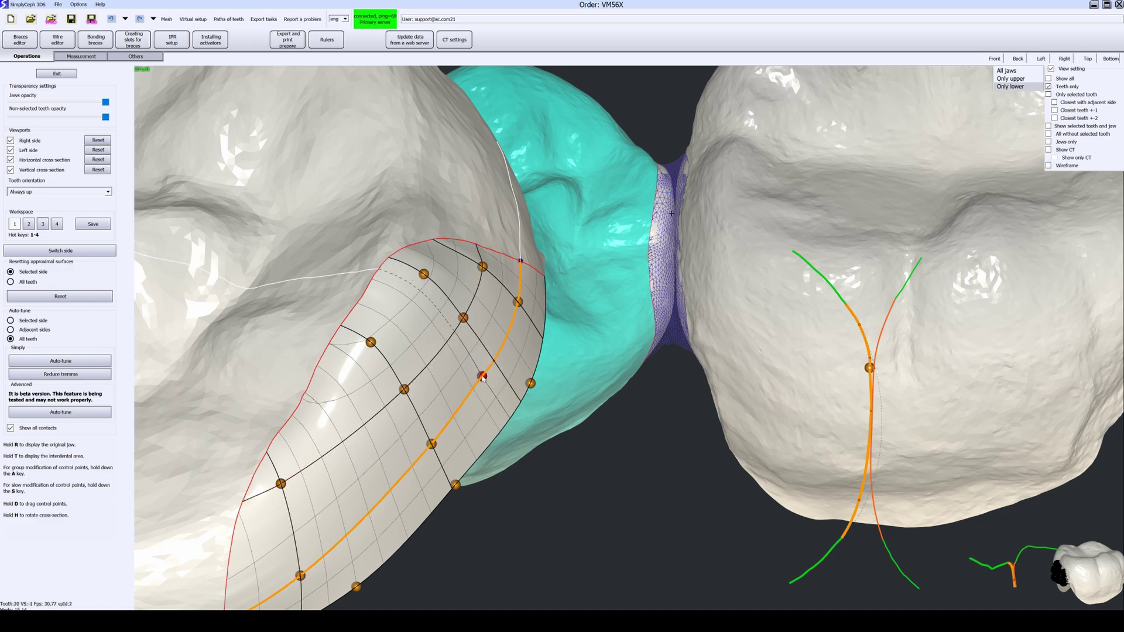
pyautogui.moveTo(527, 373); pyautogui.dragTo(480, 378, button='middle')
pyautogui.moveTo(478, 378)
pyautogui.mouseDown()
pyautogui.moveTo(466, 393)
pyautogui.moveTo(483, 381)
pyautogui.mouseUp()
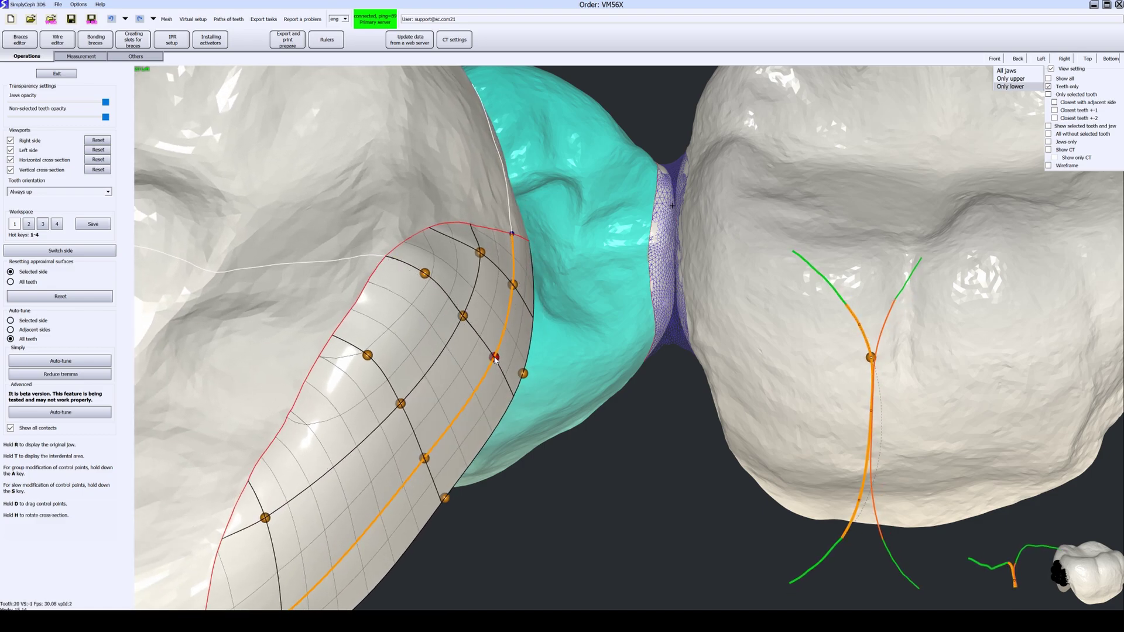
pyautogui.moveTo(493, 359)
pyautogui.mouseDown(button='middle')
pyautogui.moveTo(527, 360)
pyautogui.moveTo(496, 365)
pyautogui.mouseUp(button='middle')
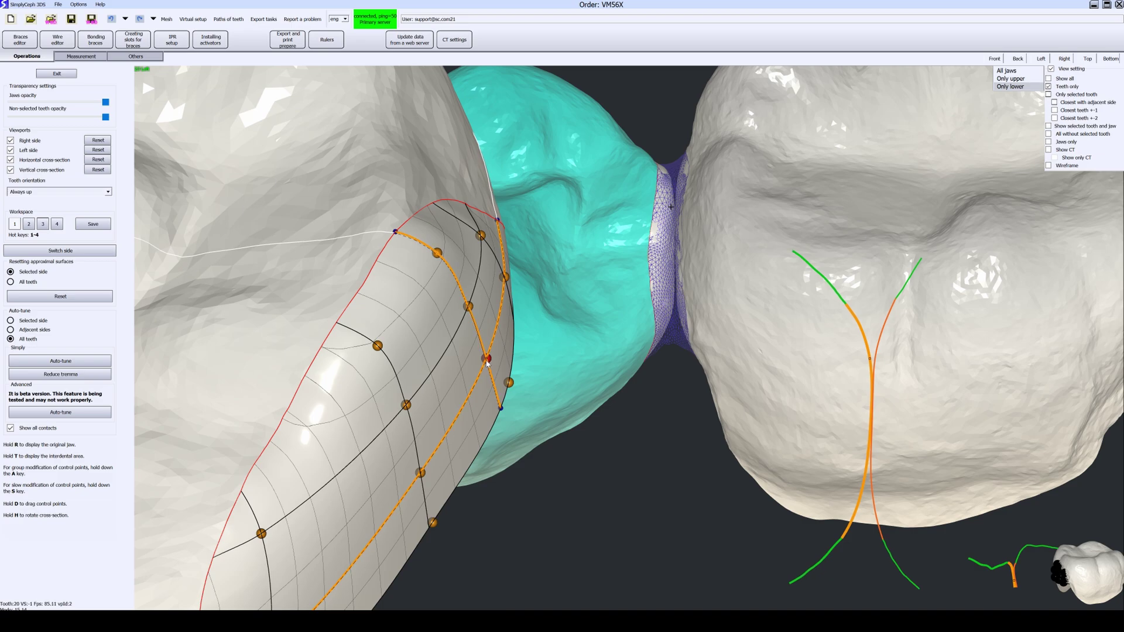
pyautogui.moveTo(487, 362)
pyautogui.mouseDown()
pyautogui.moveTo(478, 373)
pyautogui.moveTo(487, 362)
pyautogui.mouseUp()
# Step: Uncheck Only selected tooth and display only the upper jaw
pyautogui.scroll(-2, 487, 364)
pyautogui.press('space')
pyautogui.scroll(-3, 576, 332)
pyautogui.scroll(-5, 577, 331)
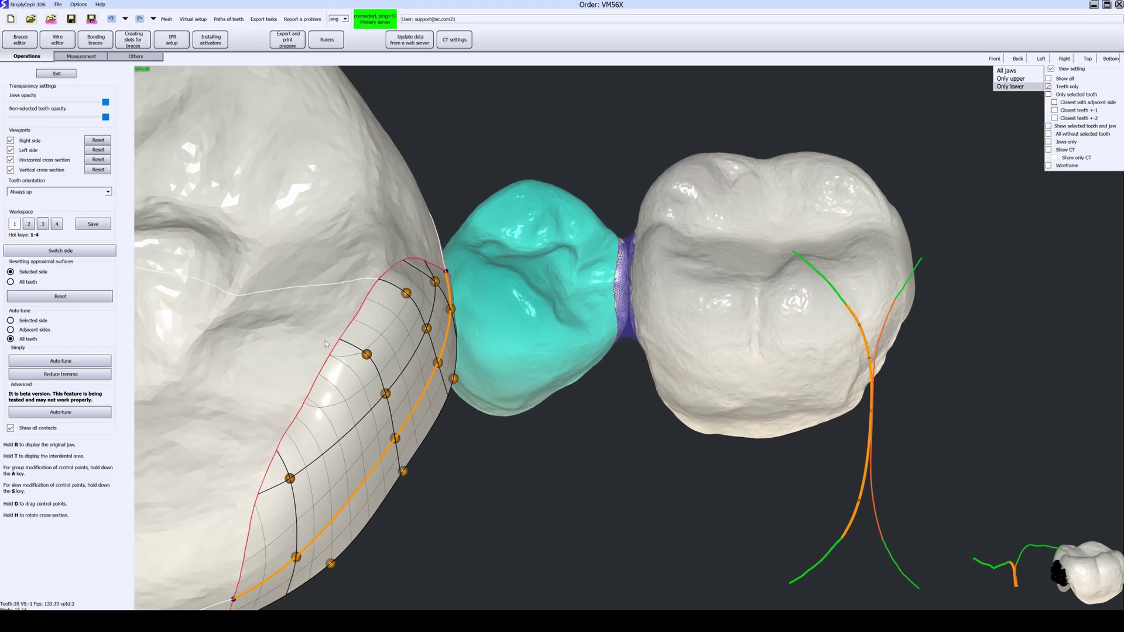
pyautogui.click(1050, 86)
pyautogui.scroll(-5, 638, 212)
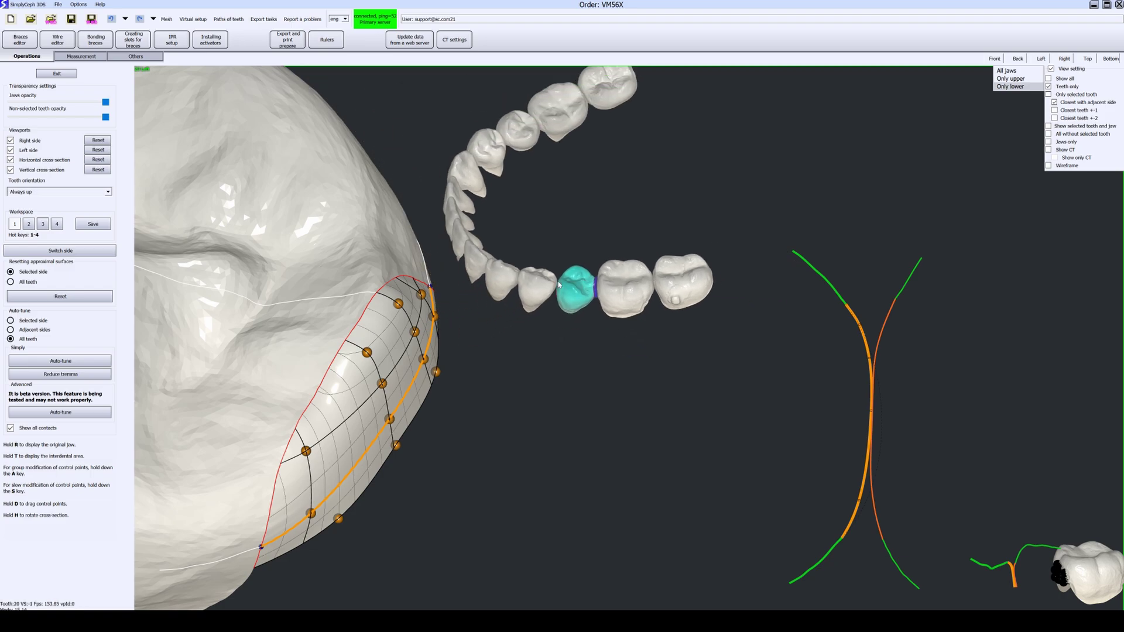
pyautogui.moveTo(443, 299); pyautogui.dragTo(460, 300, button='middle')
pyautogui.scroll(-6, 351, 296)
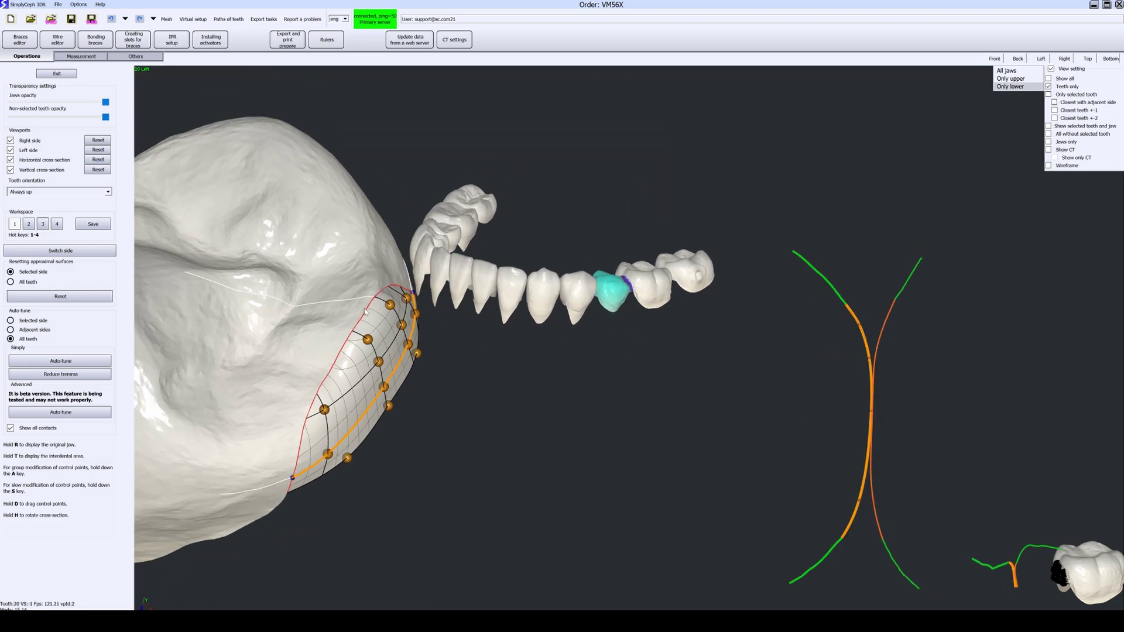
pyautogui.moveTo(351, 296); pyautogui.dragTo(312, 433, button='middle')
pyautogui.click(1014, 81)
pyautogui.moveTo(798, 205); pyautogui.dragTo(702, 49, button='middle')
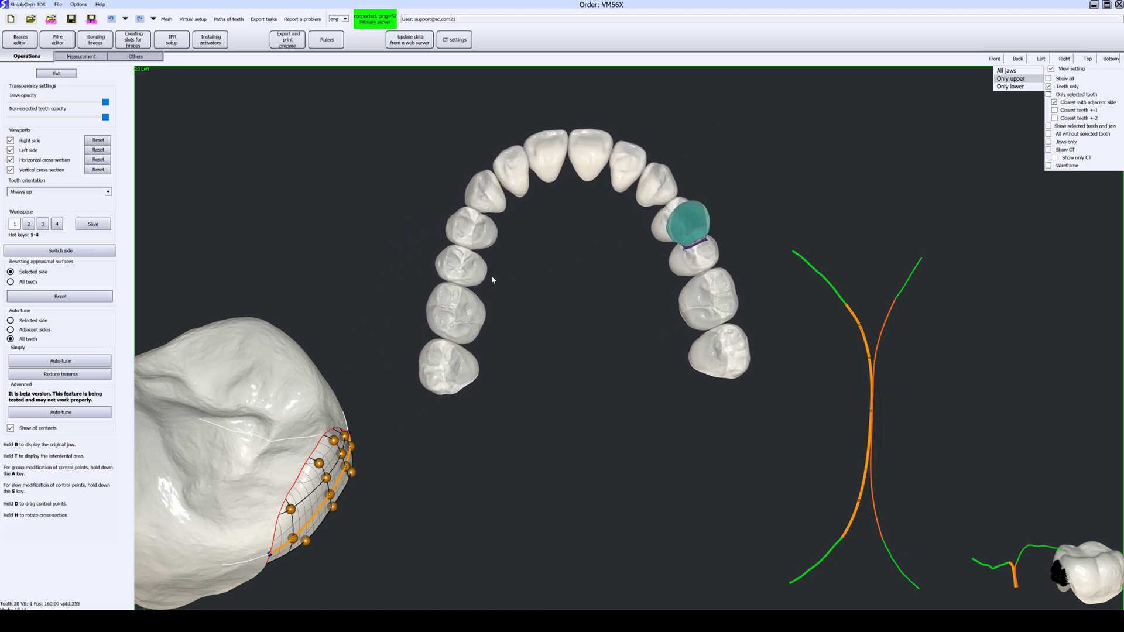
# Step: Inspect the contact surfaces of upper teeth 12 and 11
pyautogui.scroll(5, 495, 266)
pyautogui.scroll(-5, 501, 254)
pyautogui.moveTo(501, 255); pyautogui.dragTo(568, 384, button='middle')
pyautogui.click(533, 258)
pyautogui.scroll(3, 564, 304)
pyautogui.scroll(-3, 565, 304)
pyautogui.moveTo(473, 335); pyautogui.dragTo(464, 432, button='middle')
pyautogui.click(527, 352)
pyautogui.moveTo(527, 352); pyautogui.dragTo(590, 239, button='middle')
pyautogui.scroll(3, 590, 238)
# Step: Inspect tooth 10 from labial through incisal views
pyautogui.click(590, 239)
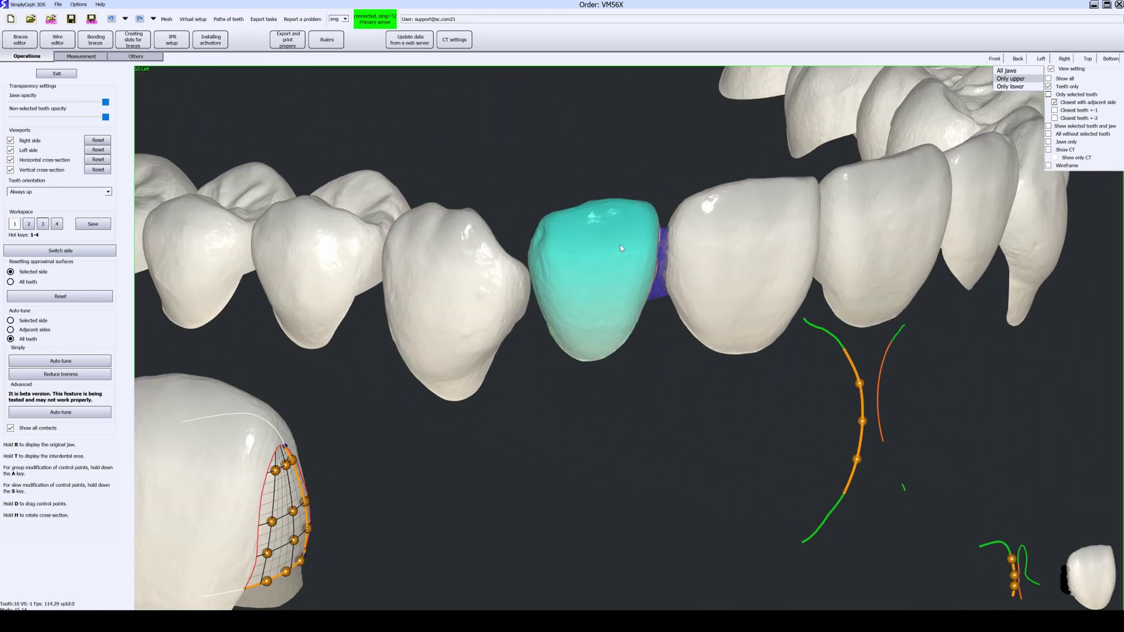
pyautogui.scroll(5, 590, 238)
pyautogui.moveTo(675, 251); pyautogui.dragTo(529, 261, button='middle')
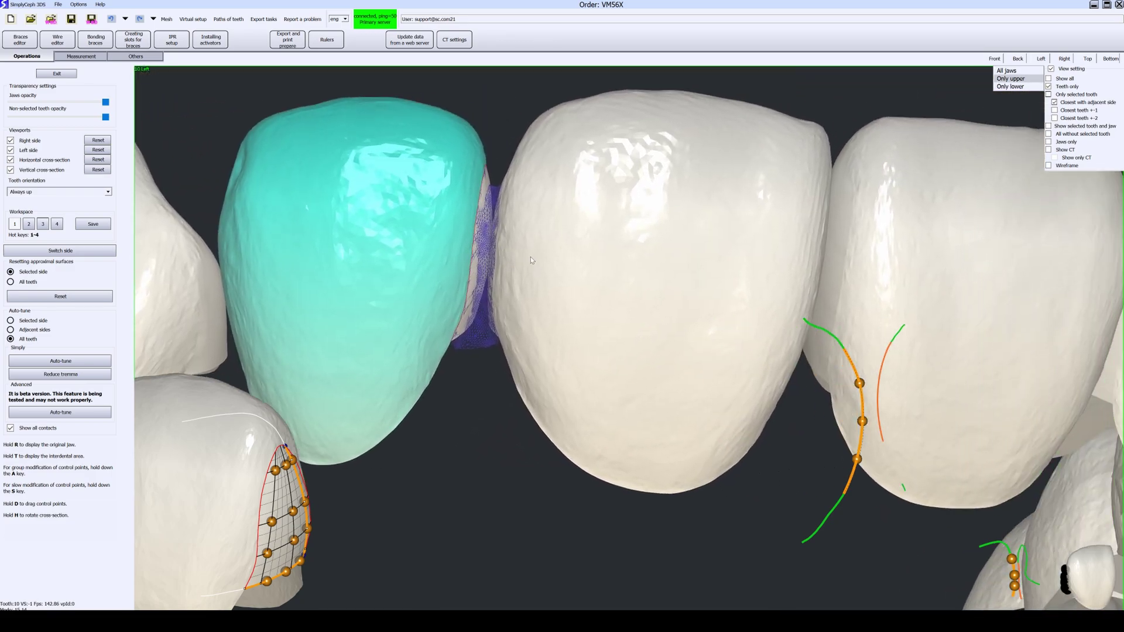
pyautogui.moveTo(457, 252); pyautogui.dragTo(577, 323, button='middle')
# Step: Inspect tooth 9, then exit tooth editing back to the setup steps list
pyautogui.click(643, 306)
pyautogui.scroll(3, 665, 223)
pyautogui.scroll(-4, 672, 217)
pyautogui.scroll(-8, 597, 292)
pyautogui.moveTo(738, 235); pyautogui.dragTo(647, 238, button='middle')
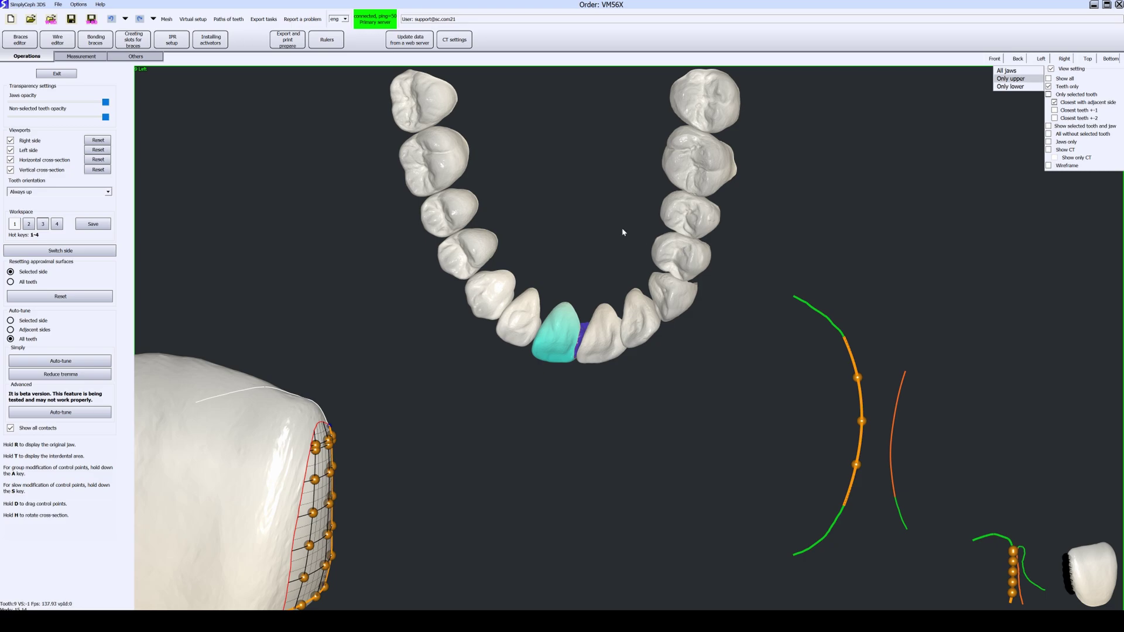
pyautogui.scroll(-2, 325, 155)
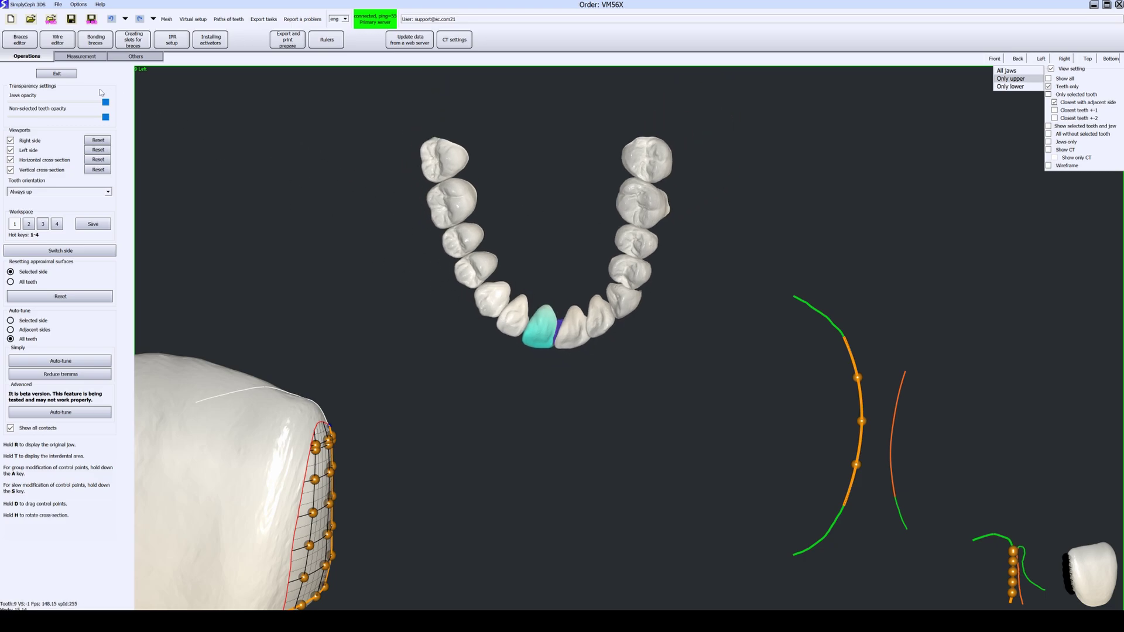
pyautogui.click(57, 74)
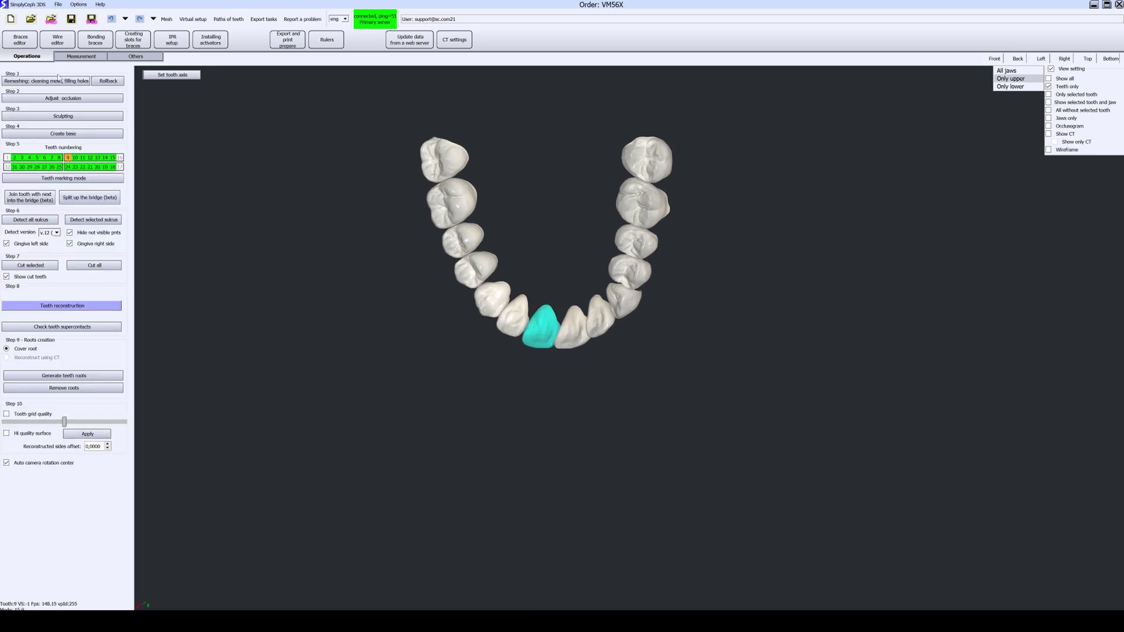
# Step: With the Front view and All jaws shown, apply the teeth cutting
pyautogui.click(991, 60)
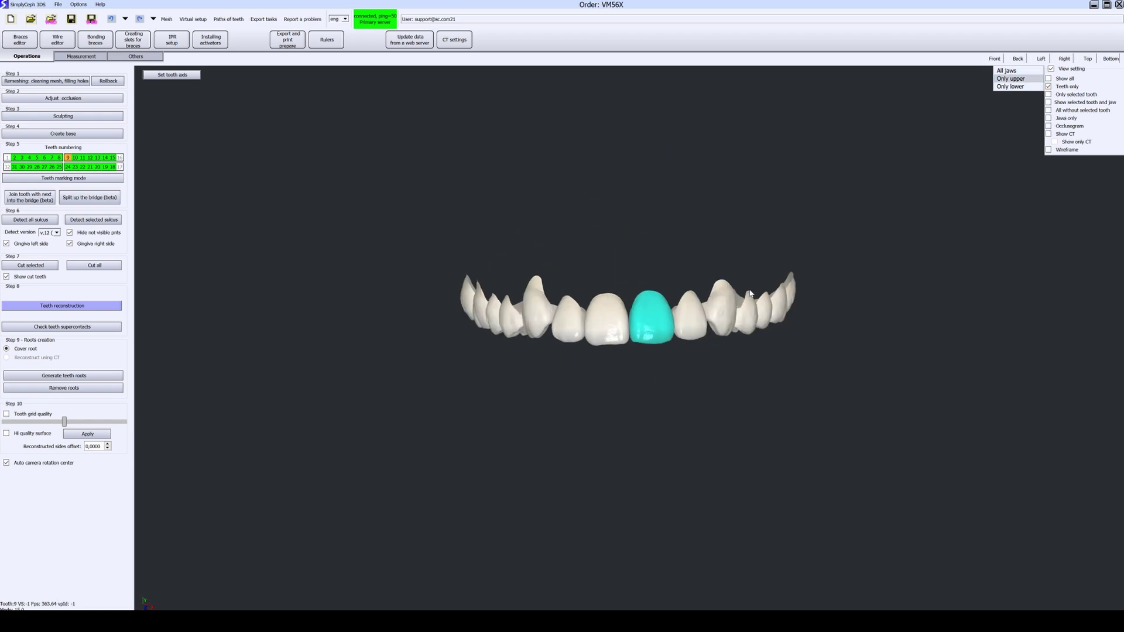
pyautogui.click(1007, 71)
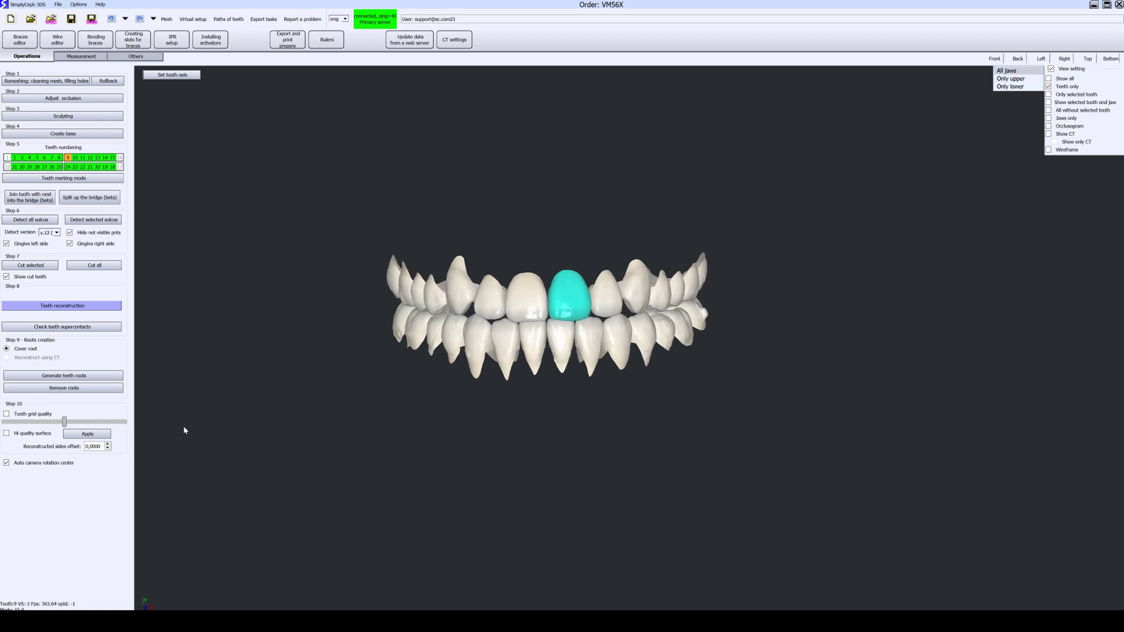
pyautogui.click(87, 434)
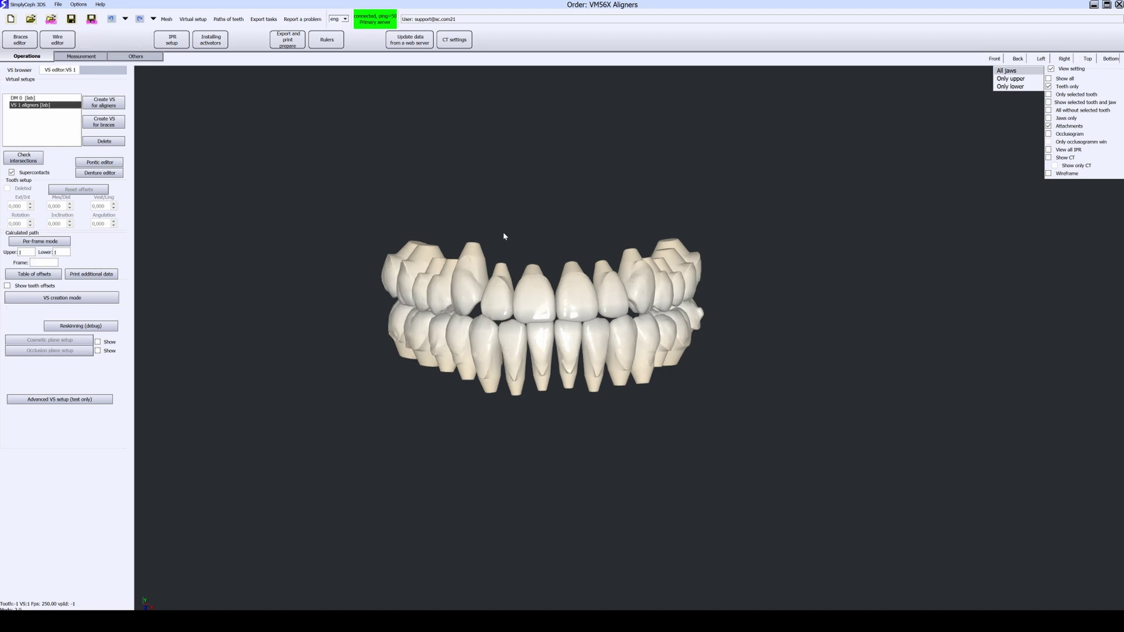
# Step: Open VS 1, show only the lower jaw, and slide incisor 26 along the arch and raise it
pyautogui.click(60, 71)
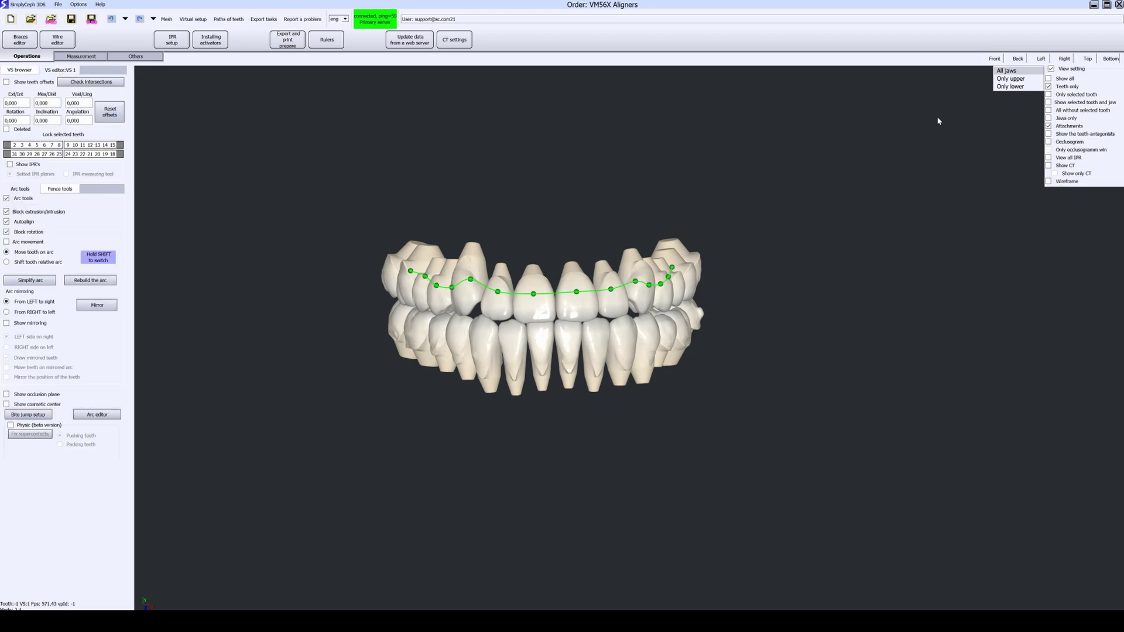
pyautogui.click(1022, 86)
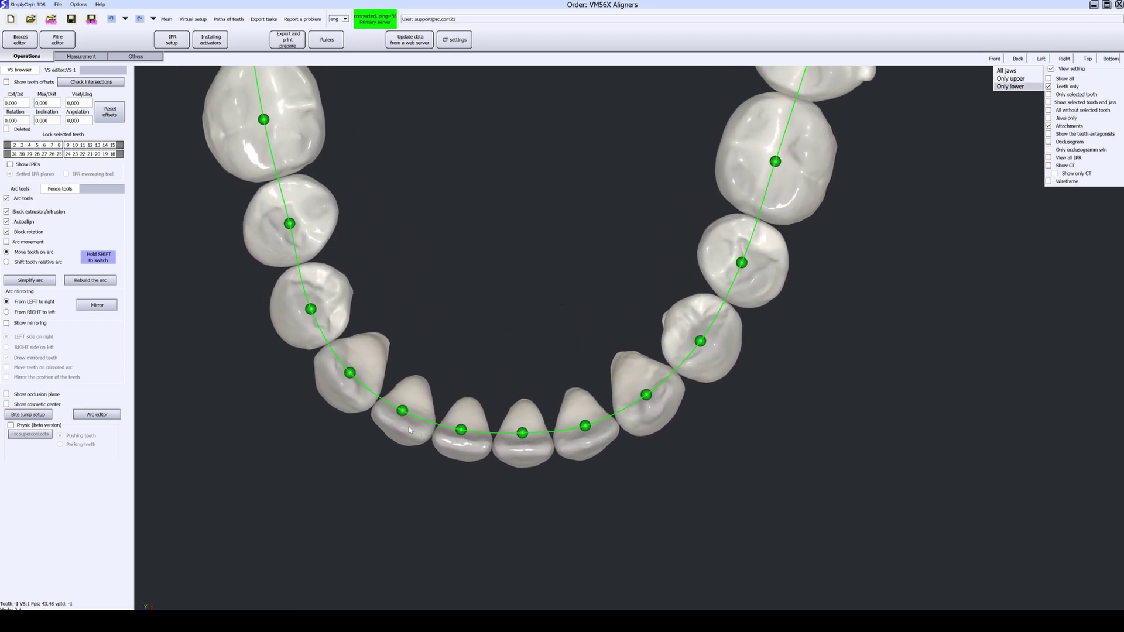
pyautogui.click(411, 430)
pyautogui.moveTo(407, 435)
pyautogui.mouseDown()
pyautogui.moveTo(403, 450)
pyautogui.moveTo(388, 440)
pyautogui.moveTo(413, 438)
pyautogui.moveTo(391, 440)
pyautogui.mouseUp()
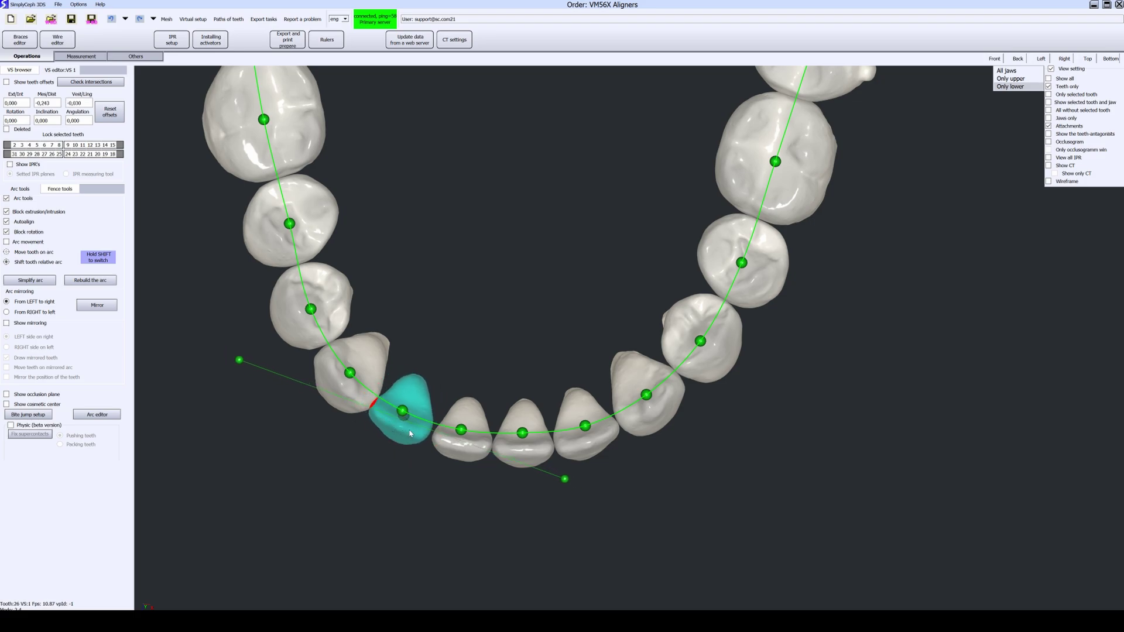
pyautogui.moveTo(410, 434)
pyautogui.mouseDown()
pyautogui.moveTo(397, 434)
pyautogui.moveTo(418, 427)
pyautogui.mouseUp()
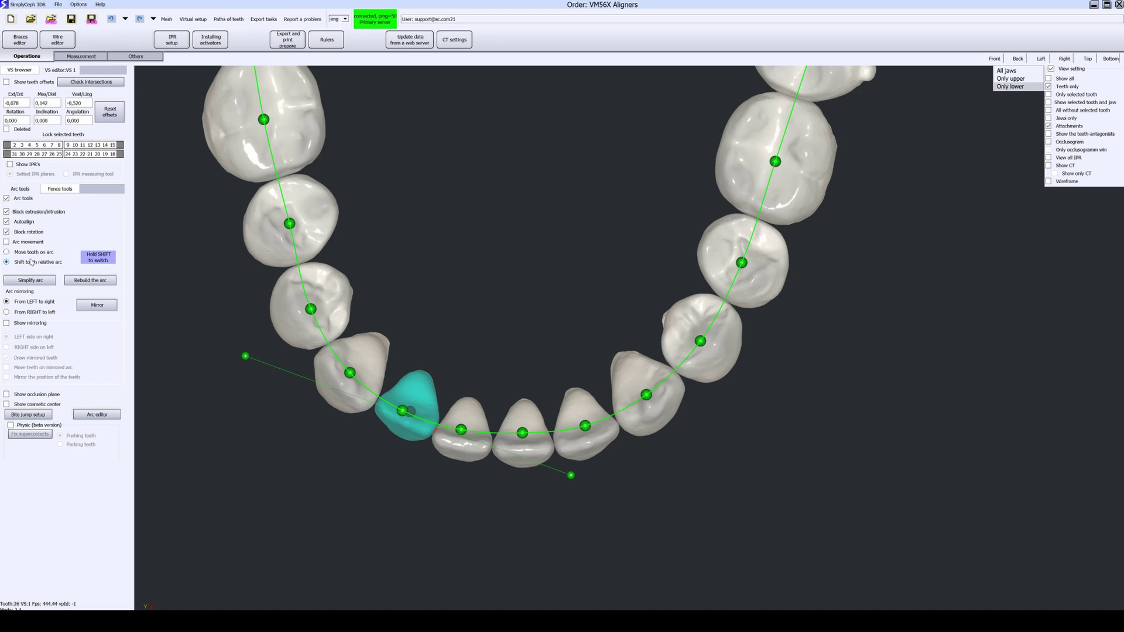
pyautogui.moveTo(351, 498); pyautogui.dragTo(375, 363)
pyautogui.moveTo(398, 434); pyautogui.dragTo(400, 407)
pyautogui.keyDown('shift'); pyautogui.moveTo(386, 494); pyautogui.dragTo(406, 407); pyautogui.keyUp('shift')
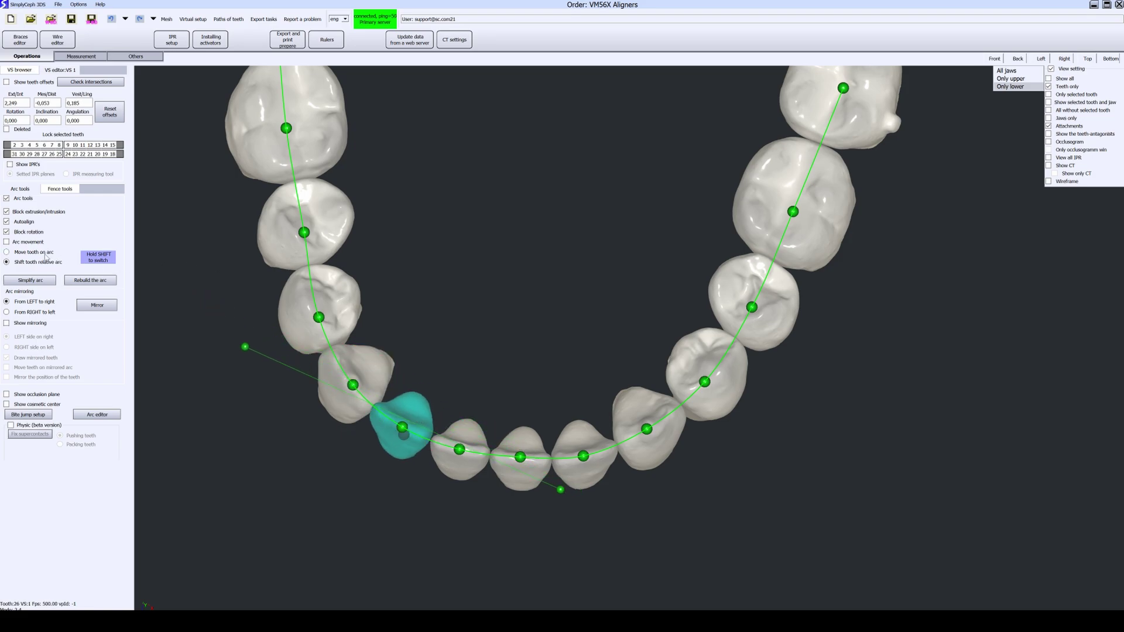
# Step: Shift incisor 26 down off the arch, tilt its axis, and lower it along the axis
pyautogui.moveTo(147, 353); pyautogui.dragTo(469, 350, button='right')
pyautogui.keyDown('shift'); pyautogui.moveTo(471, 349); pyautogui.dragTo(475, 367); pyautogui.keyUp('shift')
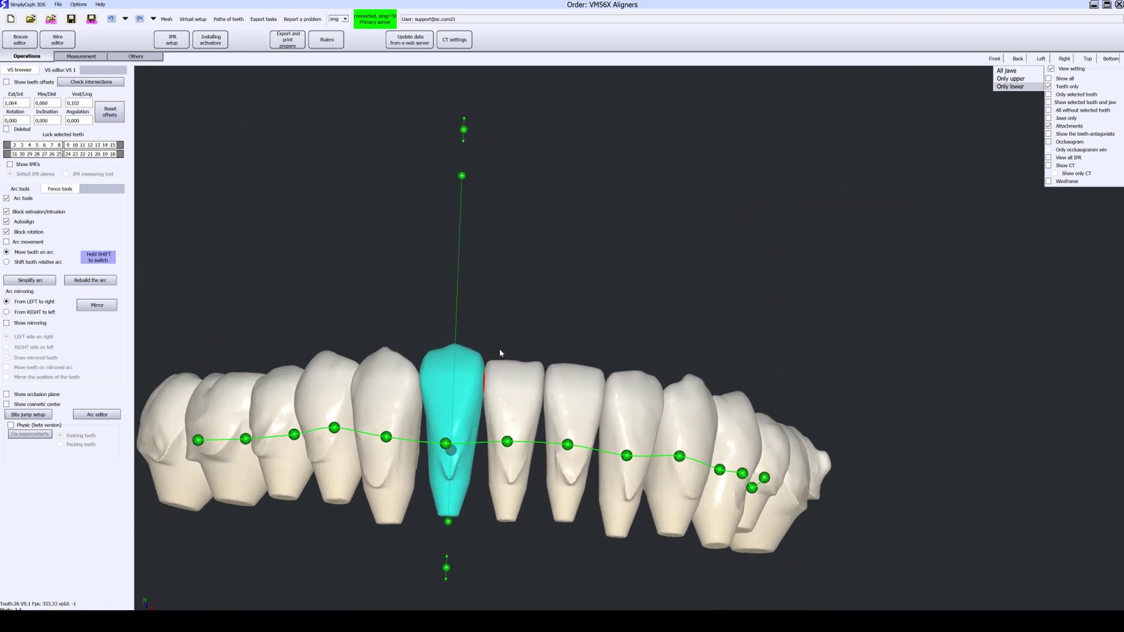
pyautogui.moveTo(603, 293); pyautogui.dragTo(531, 273, button='right')
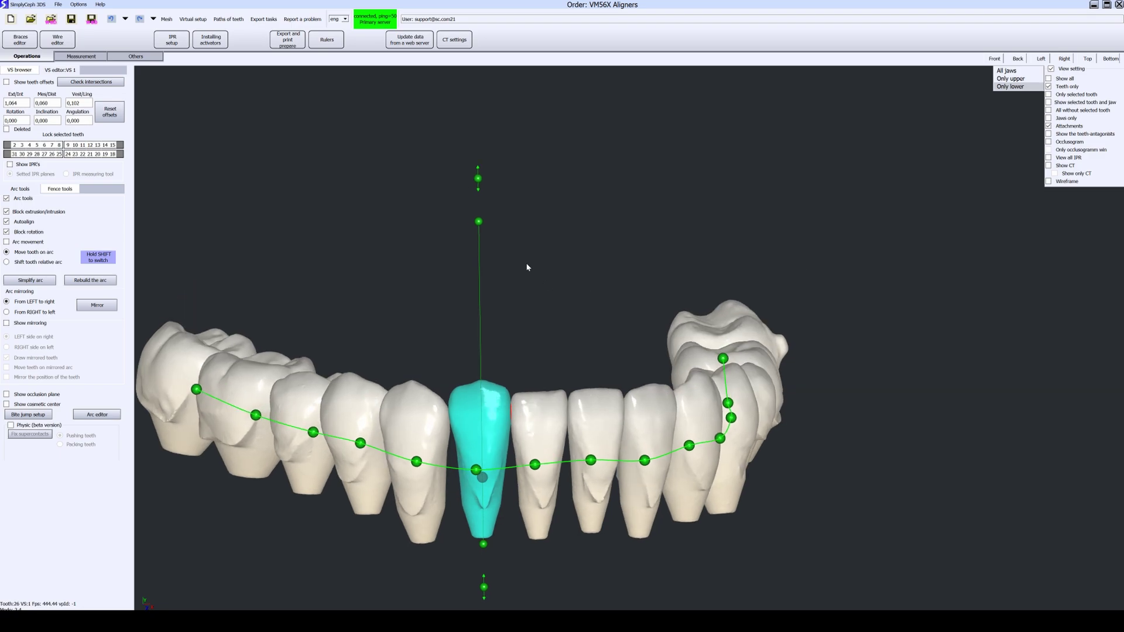
pyautogui.moveTo(480, 221)
pyautogui.mouseDown()
pyautogui.moveTo(519, 230)
pyautogui.moveTo(475, 224)
pyautogui.mouseUp()
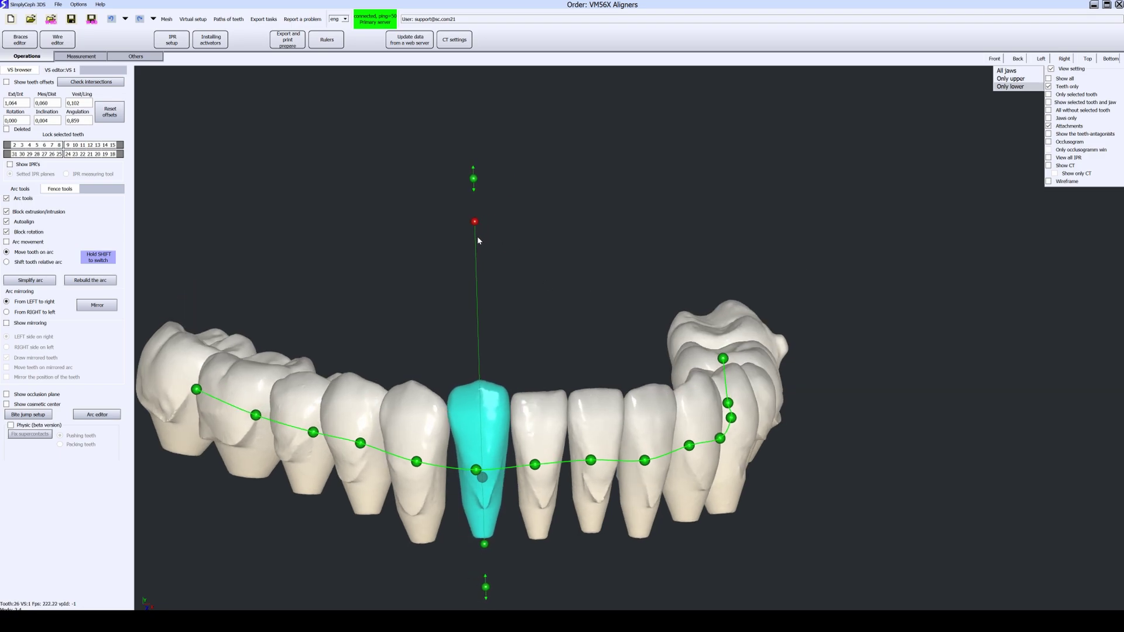
pyautogui.moveTo(574, 270); pyautogui.dragTo(494, 275, button='right')
pyautogui.moveTo(474, 224)
pyautogui.mouseDown()
pyautogui.moveTo(512, 219)
pyautogui.moveTo(482, 216)
pyautogui.mouseUp()
pyautogui.moveTo(481, 175); pyautogui.dragTo(484, 207)
pyautogui.moveTo(483, 207); pyautogui.dragTo(594, 510, button='right')
# Step: Correct another lower tooth's rotation, simplify the arch, and reshape its right side
pyautogui.click(572, 526)
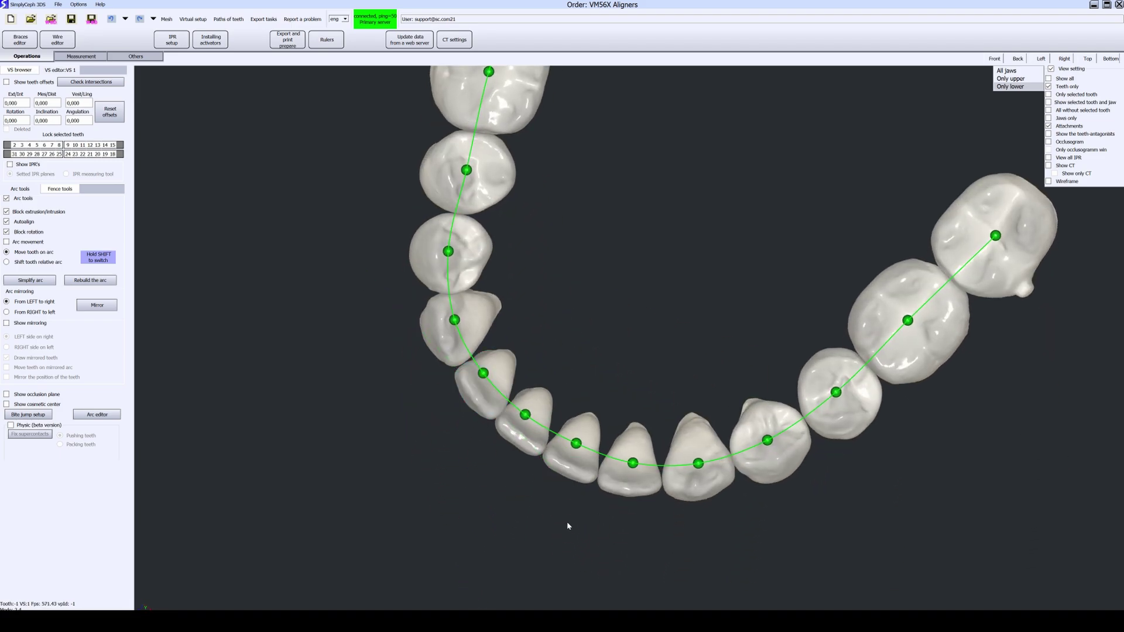
pyautogui.click(485, 383)
pyautogui.moveTo(595, 512)
pyautogui.mouseDown()
pyautogui.moveTo(564, 532)
pyautogui.moveTo(609, 498)
pyautogui.moveTo(590, 518)
pyautogui.mouseUp()
pyautogui.moveTo(711, 553); pyautogui.dragTo(396, 305, button='right')
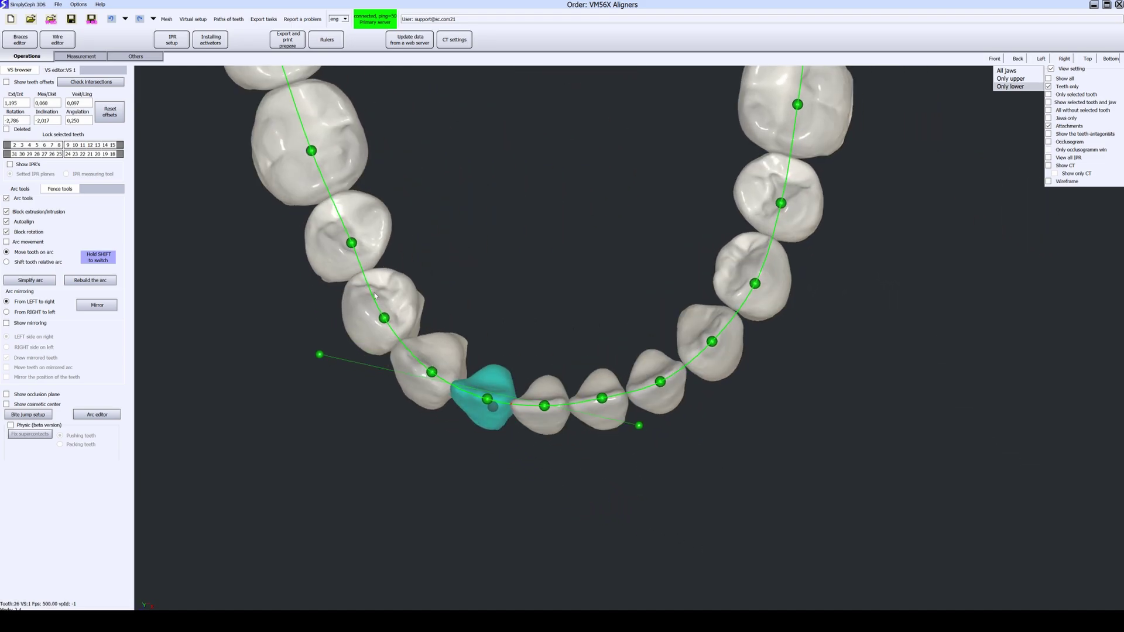
pyautogui.click(37, 281)
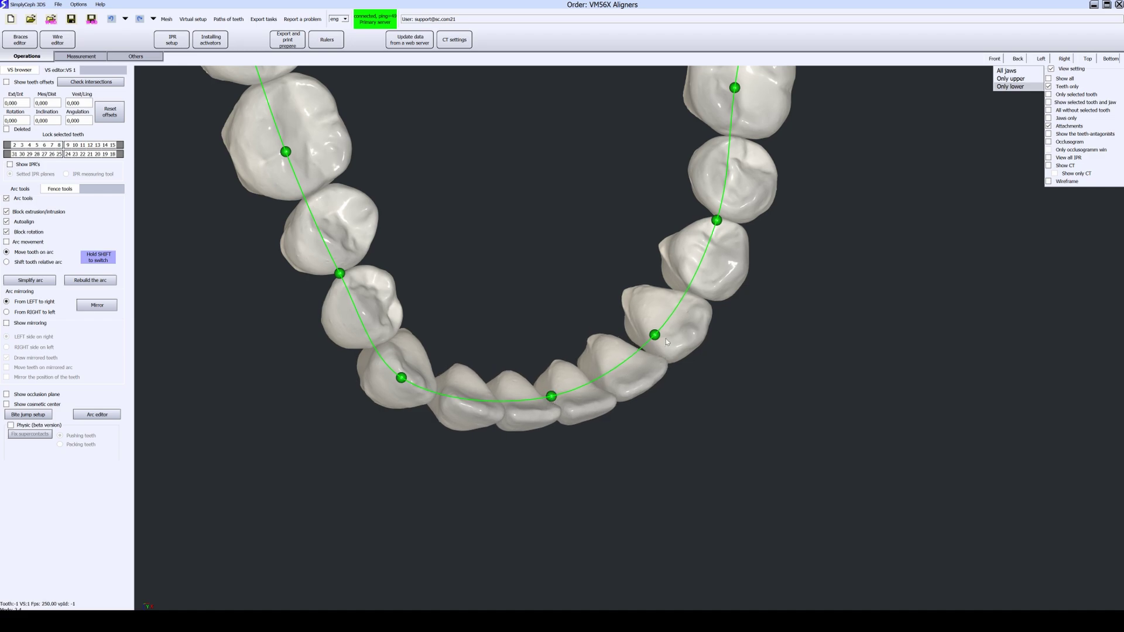
pyautogui.moveTo(654, 334); pyautogui.dragTo(685, 343)
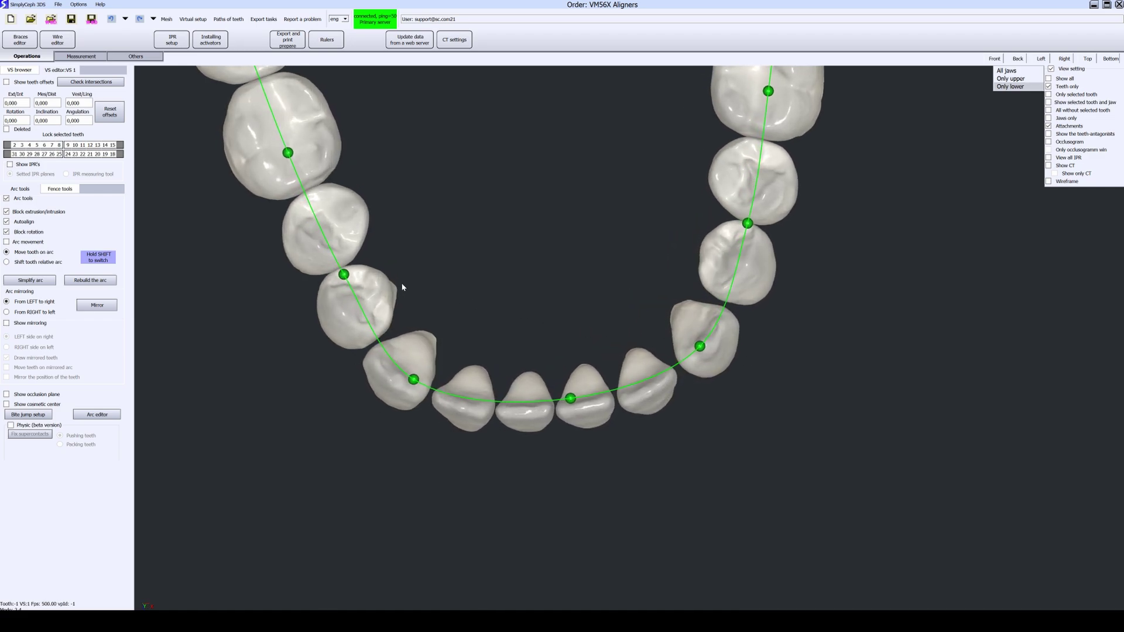
# Step: Show teeth offsets, lock teeth 31 and 18, and turn on Physic
pyautogui.click(30, 85)
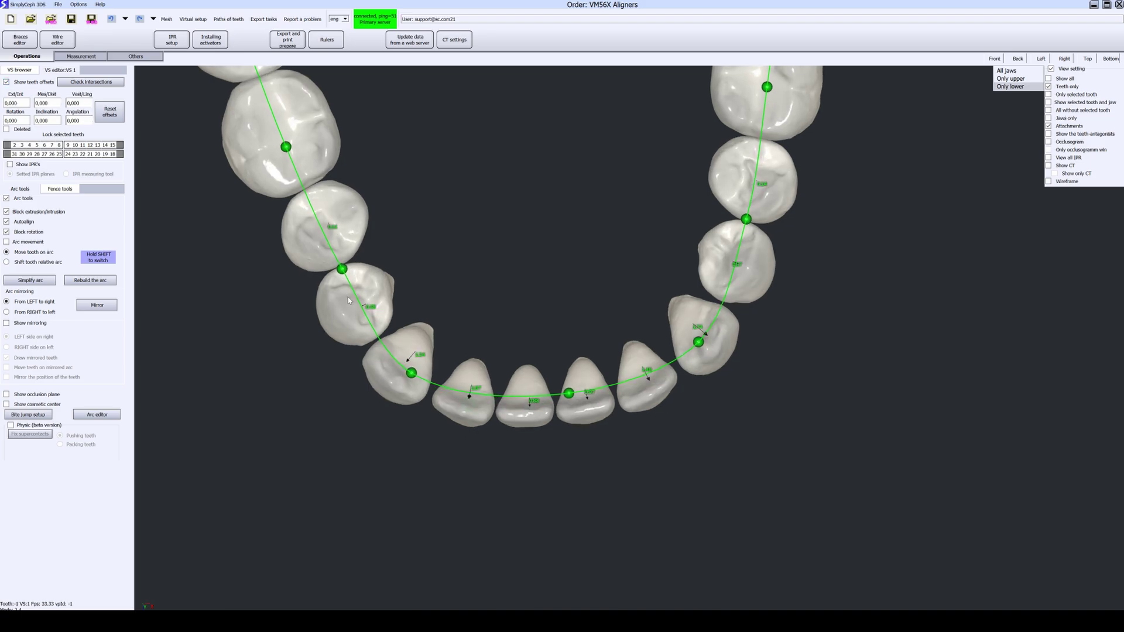
pyautogui.scroll(5, 458, 360)
pyautogui.scroll(2, 525, 406)
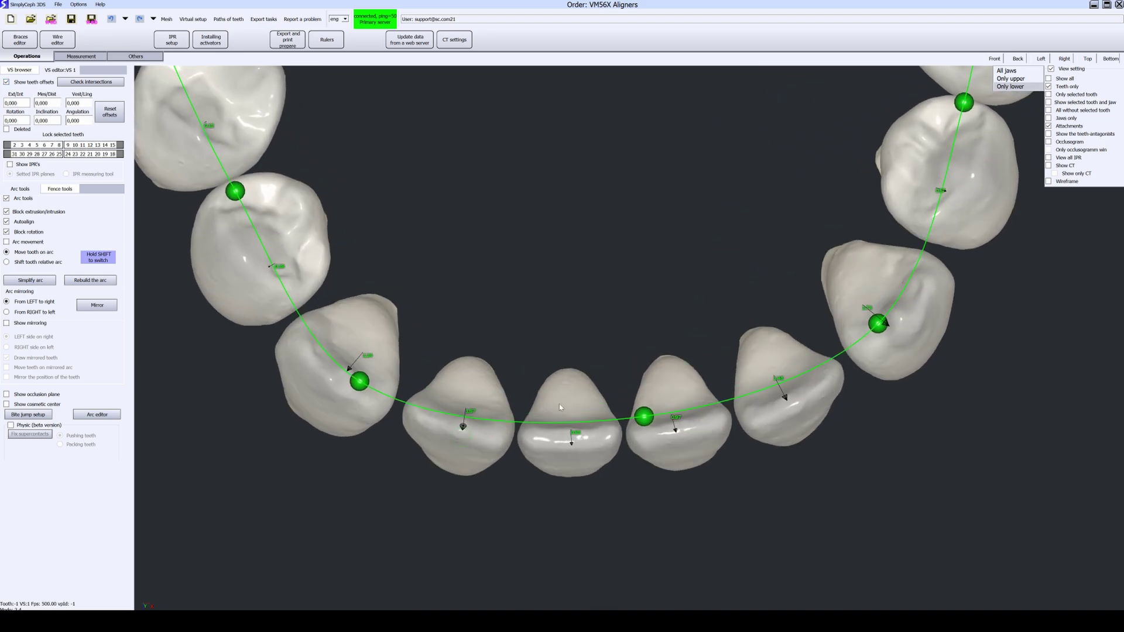
pyautogui.scroll(-5, 639, 419)
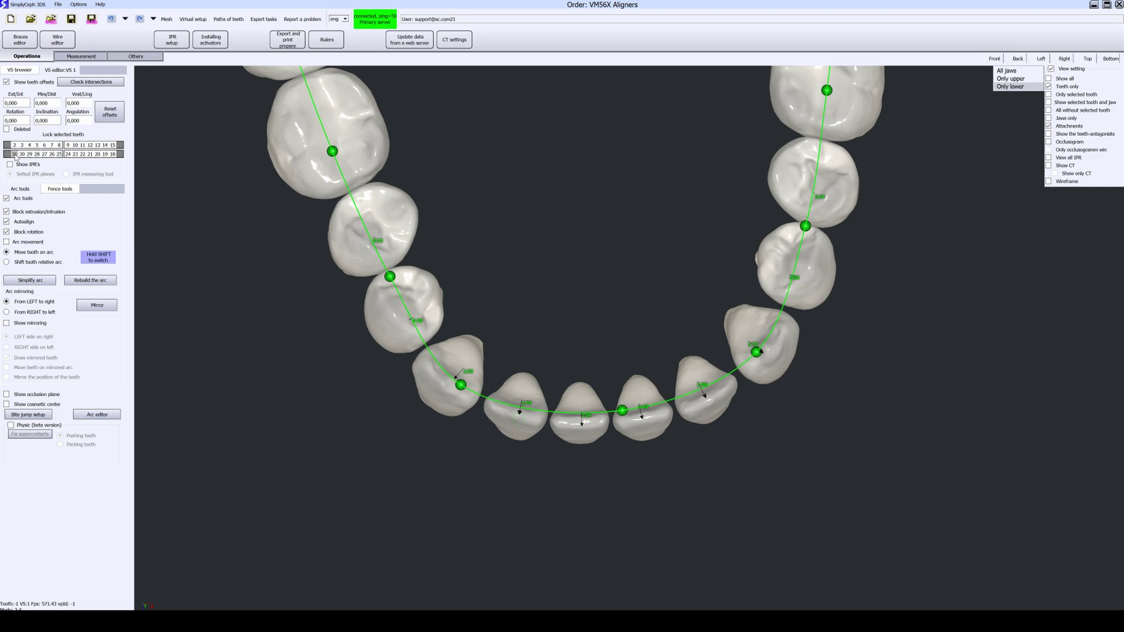
pyautogui.click(14, 153)
pyautogui.click(114, 154)
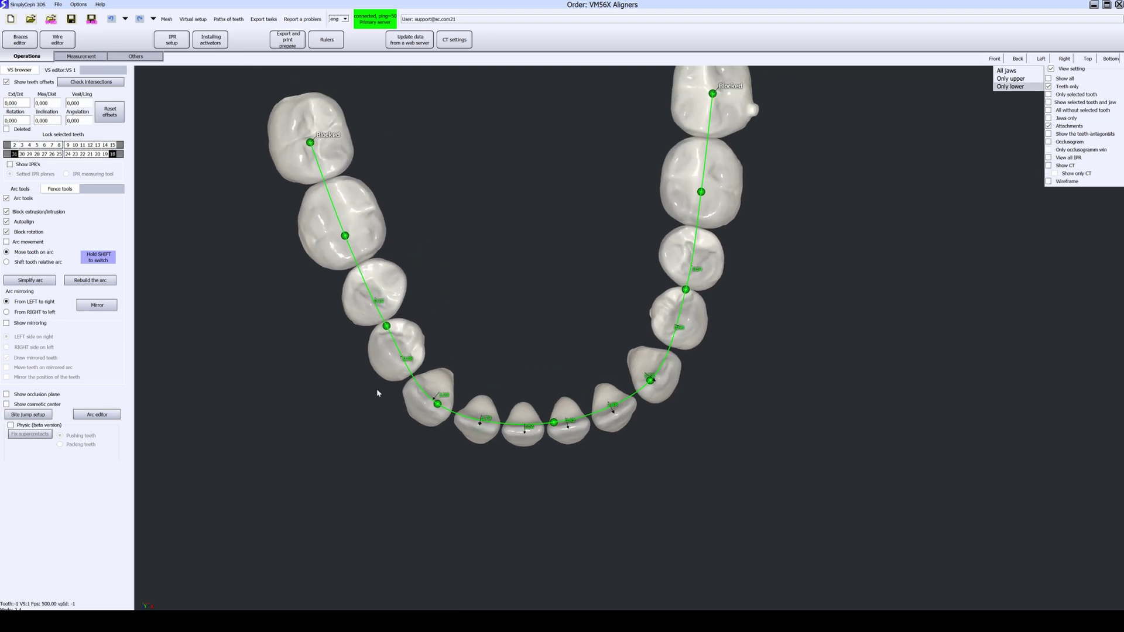
pyautogui.click(24, 426)
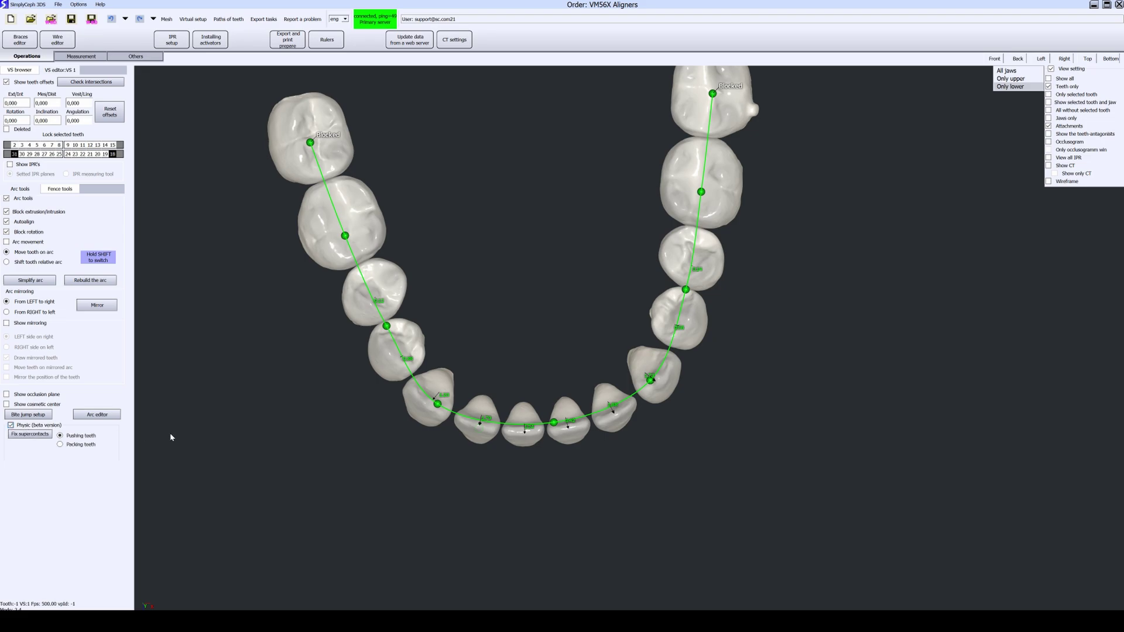
# Step: Slide the left molar forward along the arch, then select tooth 20
pyautogui.click(665, 332)
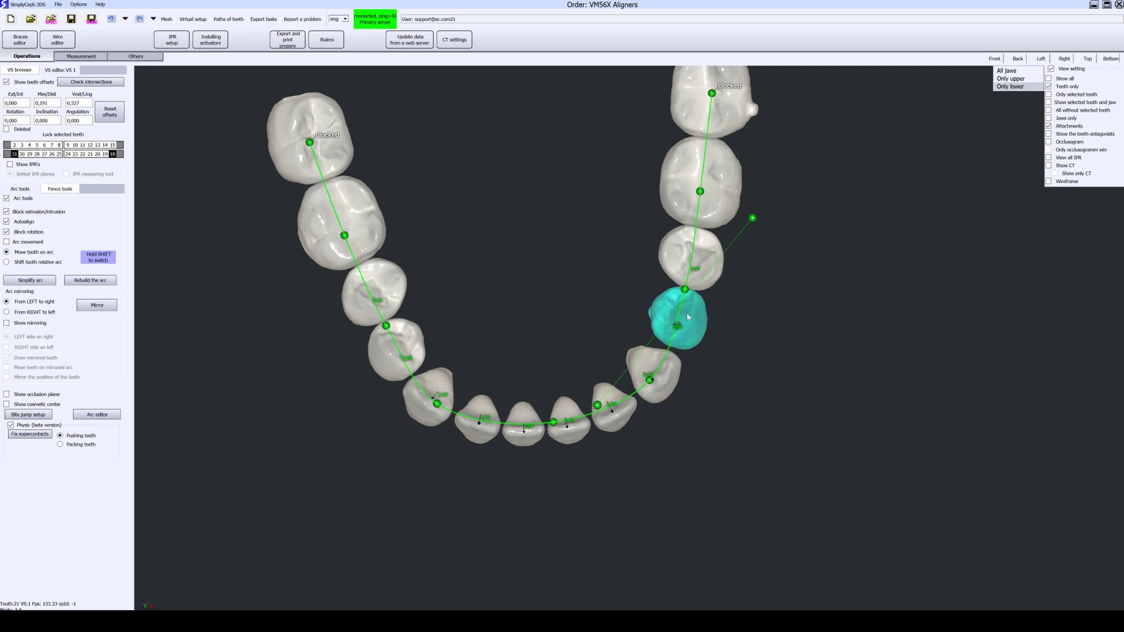
pyautogui.click(378, 249)
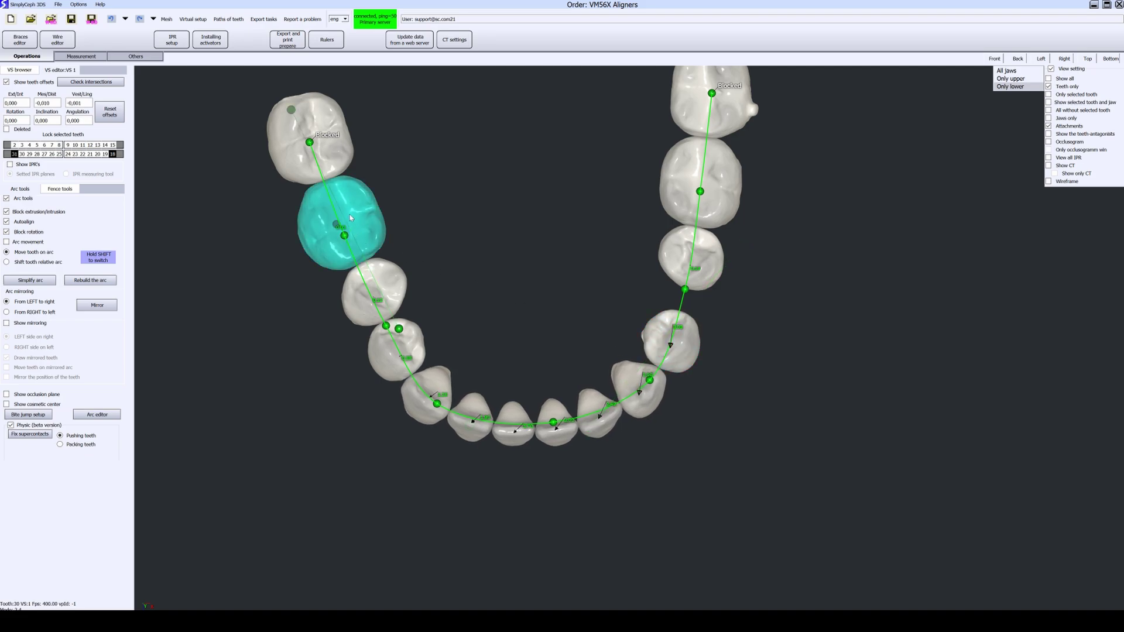
pyautogui.click(710, 267)
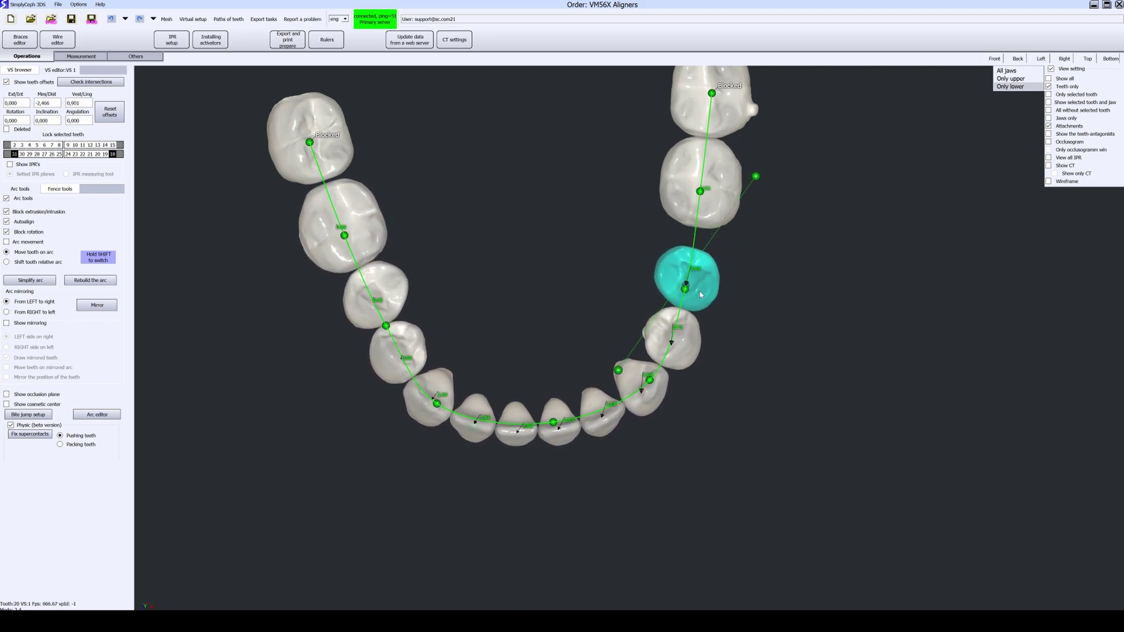
pyautogui.scroll(2, 698, 288)
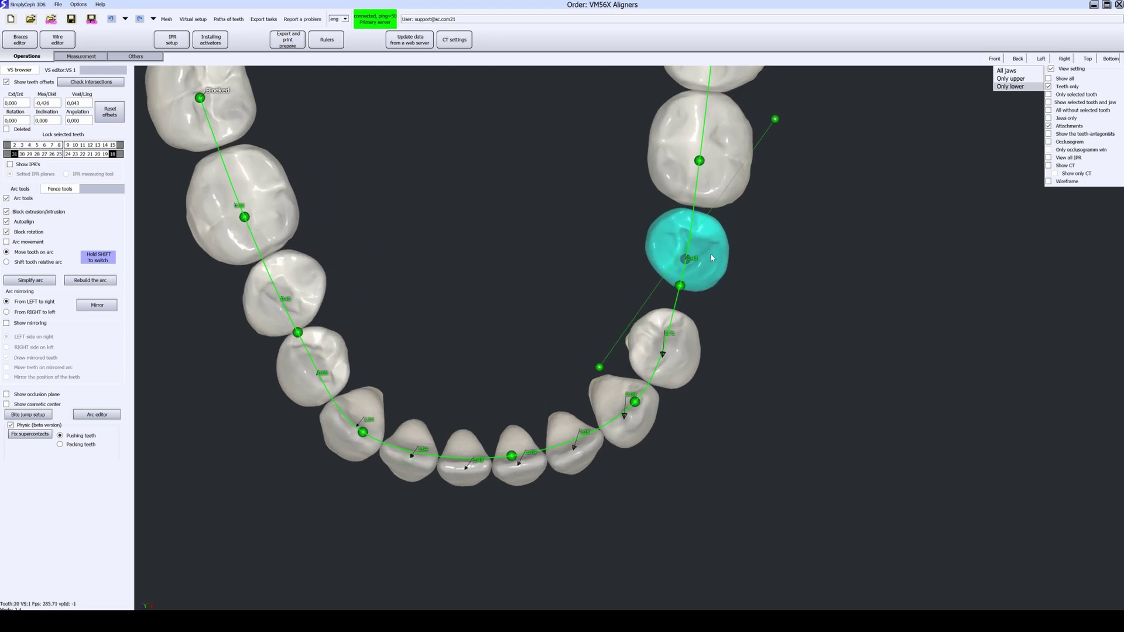
pyautogui.click(263, 200)
pyautogui.moveTo(264, 200); pyautogui.dragTo(320, 233)
pyautogui.click(681, 240)
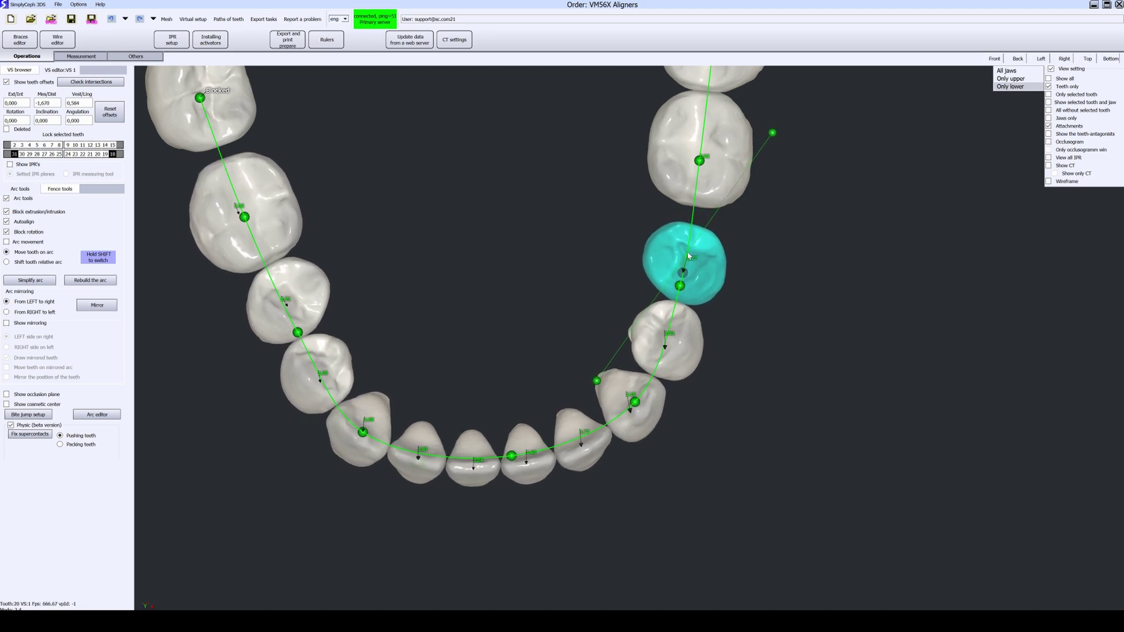
pyautogui.scroll(-1, 276, 427)
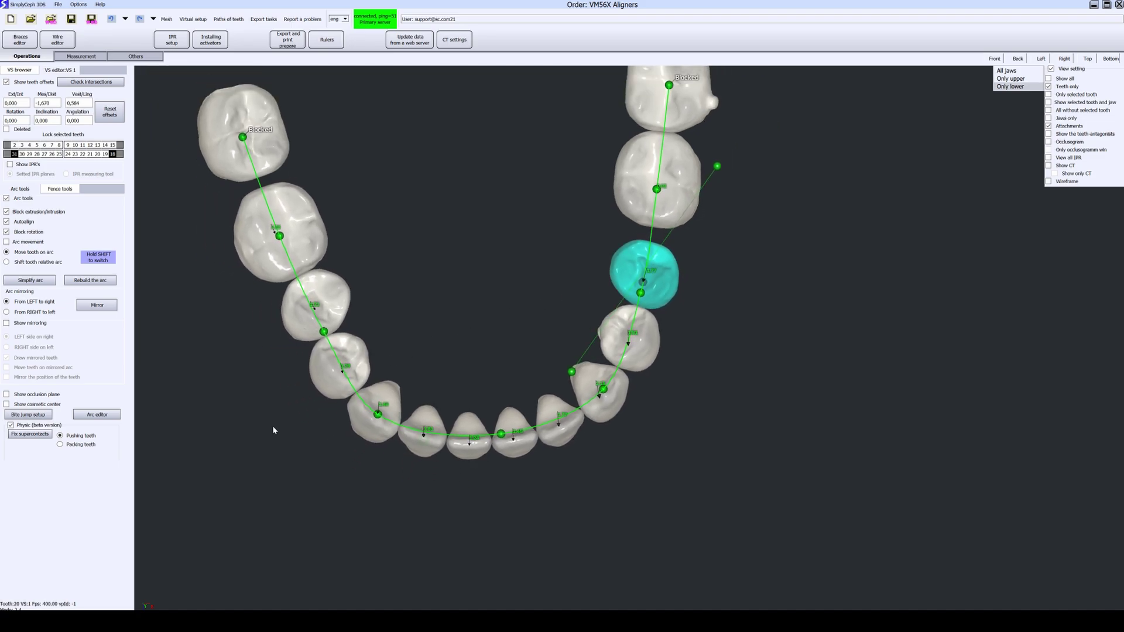
# Step: Set the physics to Packing teeth and tilt the arch to view the incisors
pyautogui.click(66, 447)
pyautogui.scroll(1, 485, 460)
pyautogui.moveTo(485, 459); pyautogui.dragTo(497, 530, button='right')
pyautogui.scroll(1, 719, 407)
pyautogui.moveTo(719, 407); pyautogui.dragTo(642, 412, button='middle')
pyautogui.moveTo(642, 411); pyautogui.dragTo(593, 337, button='right')
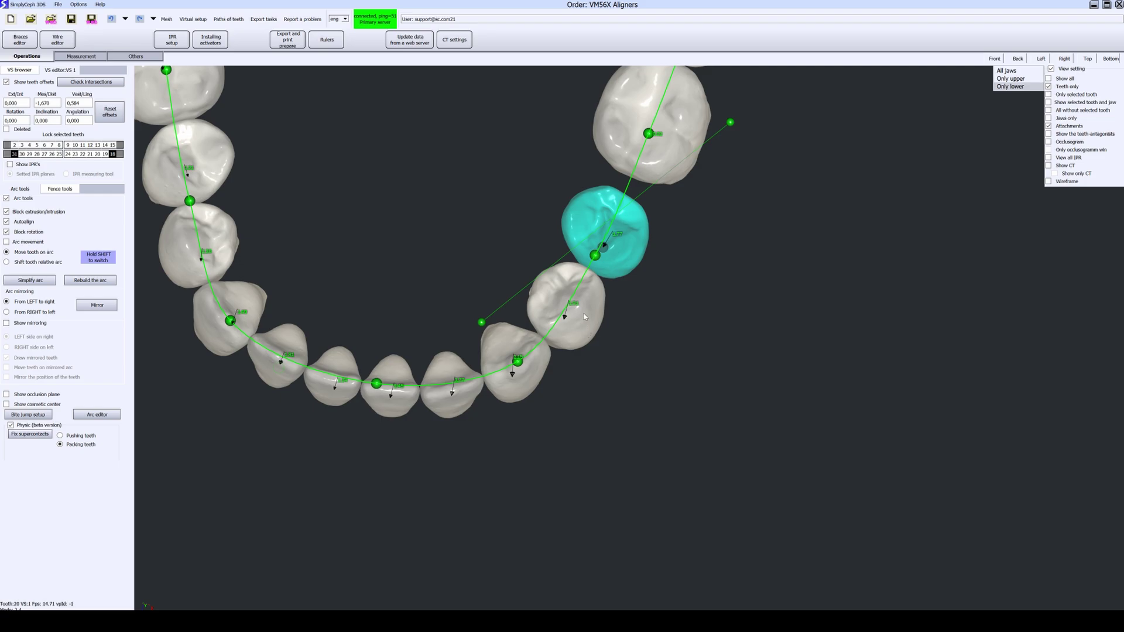
# Step: Select teeth 21–23 together and slide them along the arch
pyautogui.click(581, 317)
pyautogui.click(532, 361)
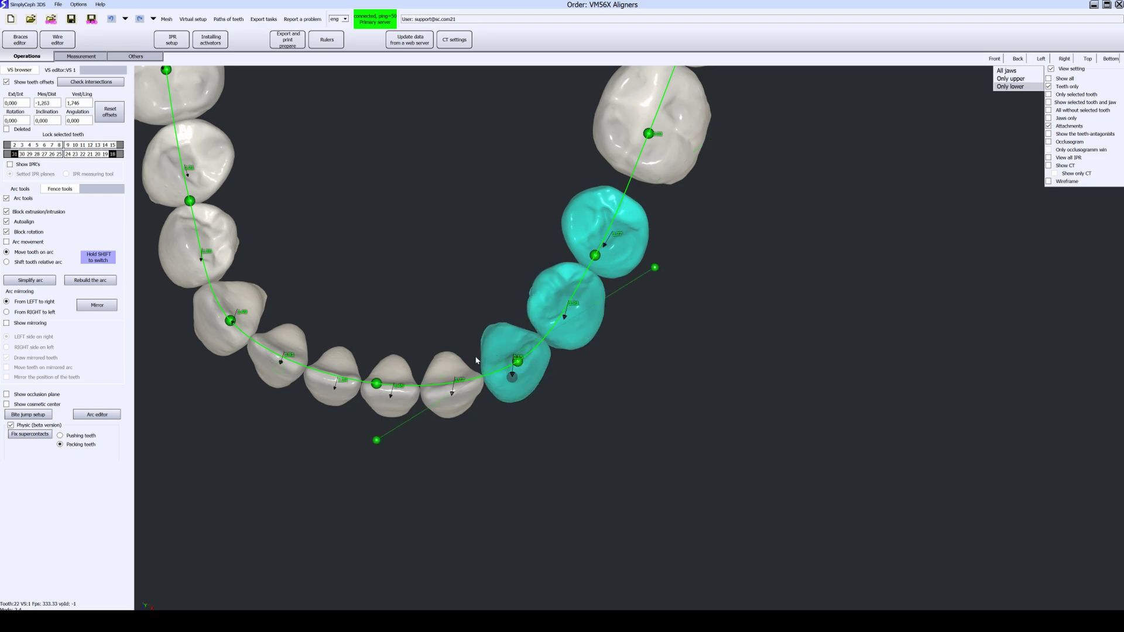
pyautogui.click(442, 371)
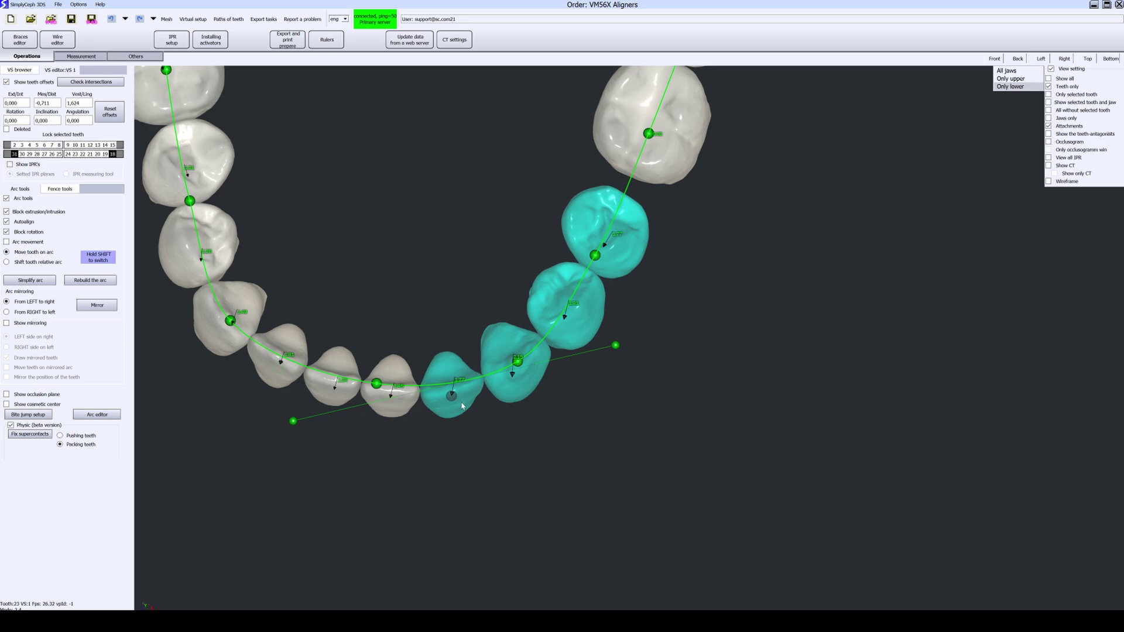
pyautogui.moveTo(462, 405); pyautogui.dragTo(505, 388)
pyautogui.moveTo(596, 232); pyautogui.dragTo(586, 250)
pyautogui.click(442, 411)
pyautogui.moveTo(442, 411); pyautogui.dragTo(478, 393)
pyautogui.moveTo(539, 351); pyautogui.dragTo(495, 328, button='middle')
pyautogui.scroll(2, 495, 328)
pyautogui.scroll(5, 495, 329)
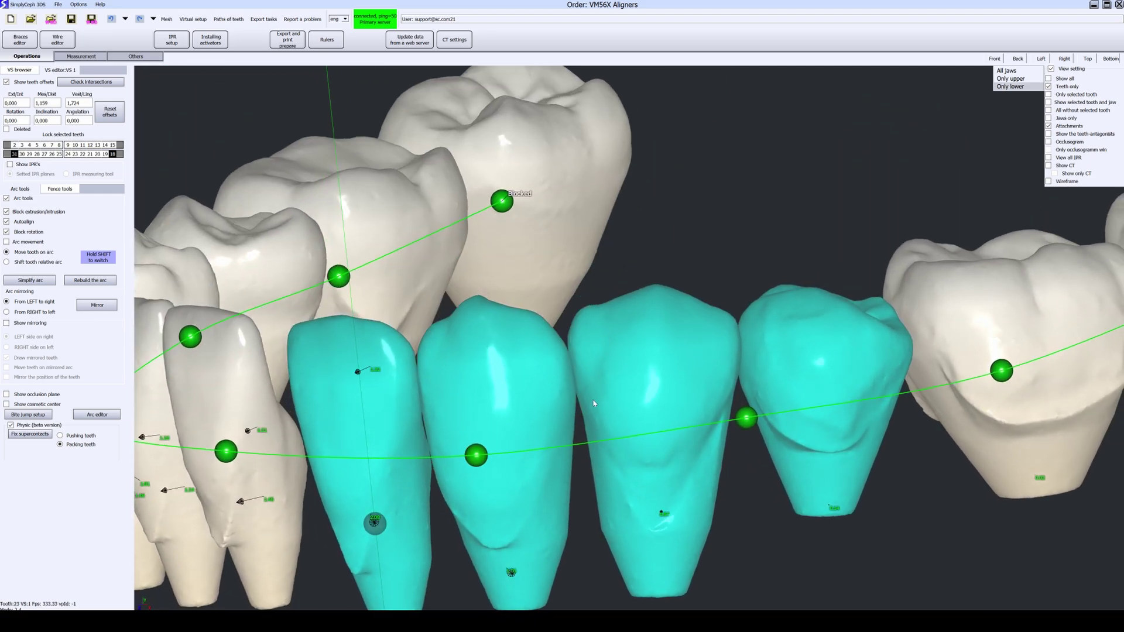
pyautogui.scroll(-5, 594, 404)
pyautogui.moveTo(529, 386); pyautogui.dragTo(483, 459, button='middle')
# Step: Switch physics to Pushing teeth and drag arc points to realign the lower front teeth
pyautogui.click(91, 437)
pyautogui.moveTo(336, 455); pyautogui.dragTo(430, 423, button='middle')
pyautogui.click(373, 471)
pyautogui.moveTo(435, 423); pyautogui.dragTo(567, 463, button='middle')
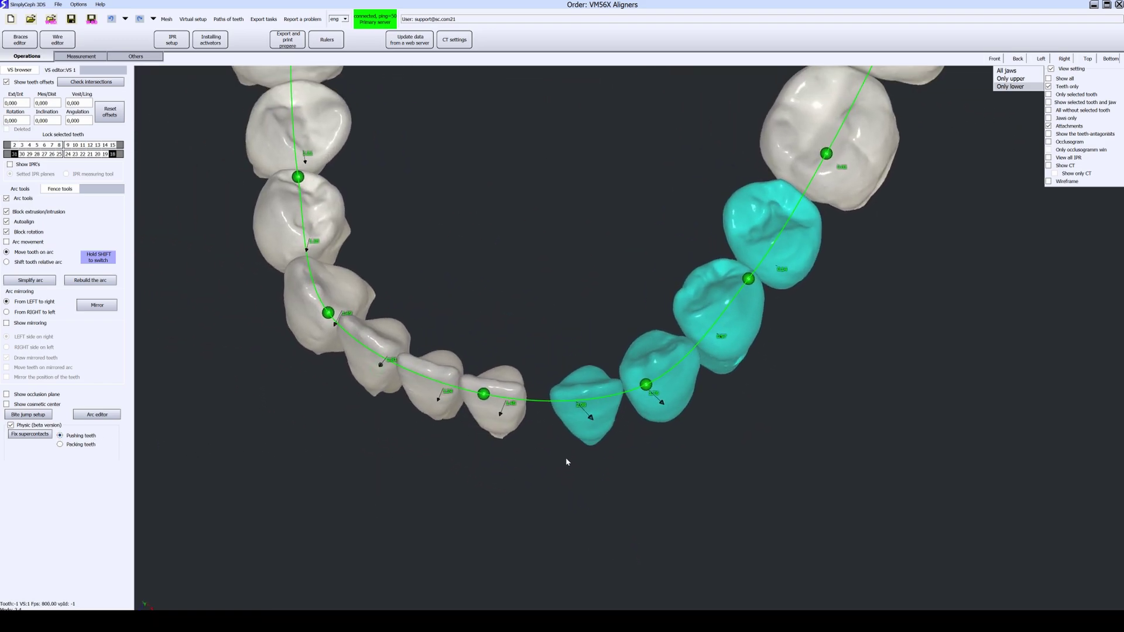
pyautogui.moveTo(484, 393); pyautogui.dragTo(489, 388)
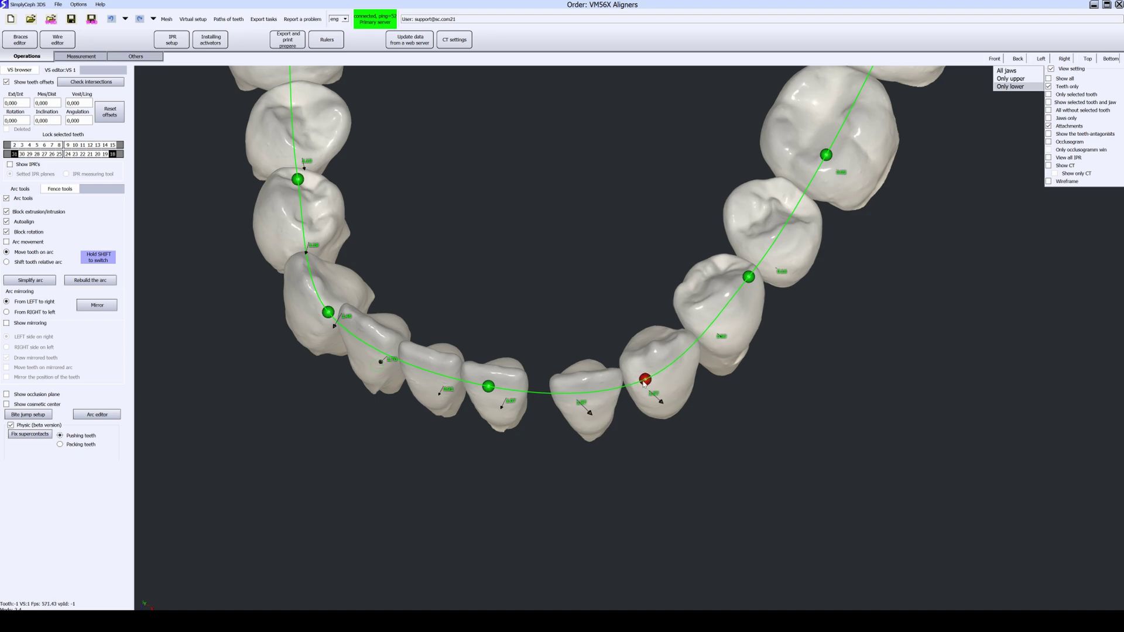
pyautogui.moveTo(646, 382); pyautogui.dragTo(624, 367)
pyautogui.moveTo(329, 316); pyautogui.dragTo(356, 318)
pyautogui.moveTo(489, 387); pyautogui.dragTo(504, 377)
pyautogui.moveTo(487, 311); pyautogui.dragTo(447, 286, button='right')
pyautogui.moveTo(462, 314); pyautogui.dragTo(475, 391, button='middle')
pyautogui.scroll(-2, 475, 391)
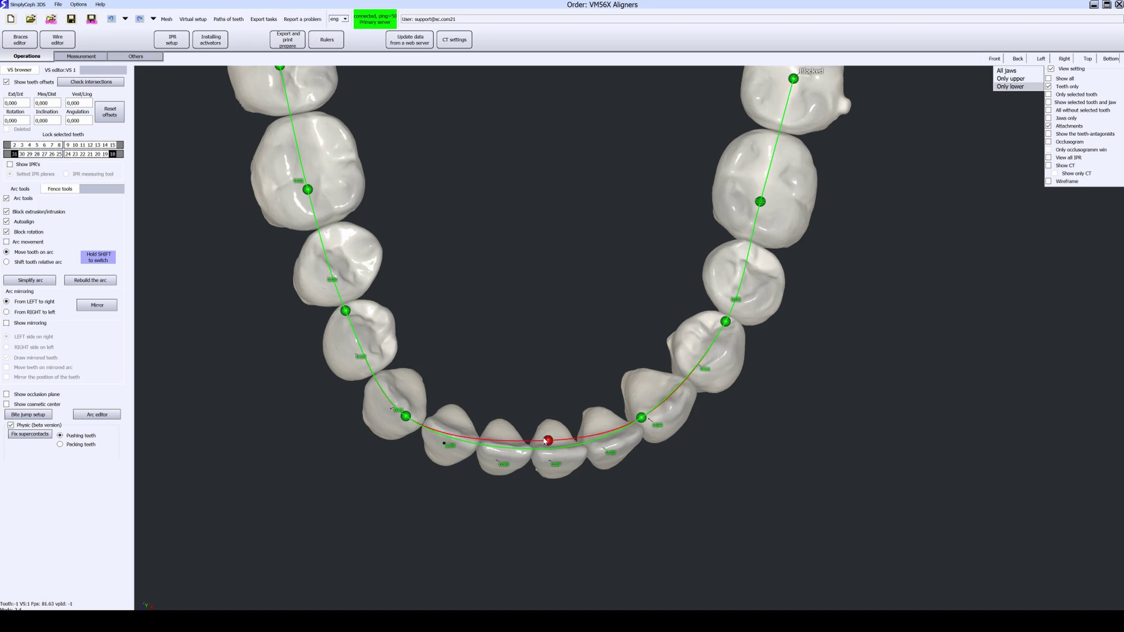
# Step: Show the Occlusogram contact map in its own window and view the model from the front
pyautogui.click(1064, 144)
pyautogui.click(1061, 150)
pyautogui.scroll(-2, 703, 263)
pyautogui.moveTo(611, 346); pyautogui.dragTo(605, 271, button='right')
pyautogui.scroll(2, 605, 271)
# Step: Tilt and intrude the selected lower incisor, shifting it slightly along the arch
pyautogui.click(502, 319)
pyautogui.moveTo(501, 313); pyautogui.dragTo(448, 265, button='right')
pyautogui.moveTo(489, 143); pyautogui.dragTo(464, 142)
pyautogui.scroll(2, 465, 141)
pyautogui.press('shift')
pyautogui.moveTo(466, 75); pyautogui.dragTo(467, 78)
pyautogui.moveTo(467, 78); pyautogui.dragTo(379, 323, button='right')
pyautogui.moveTo(424, 281); pyautogui.dragTo(415, 278)
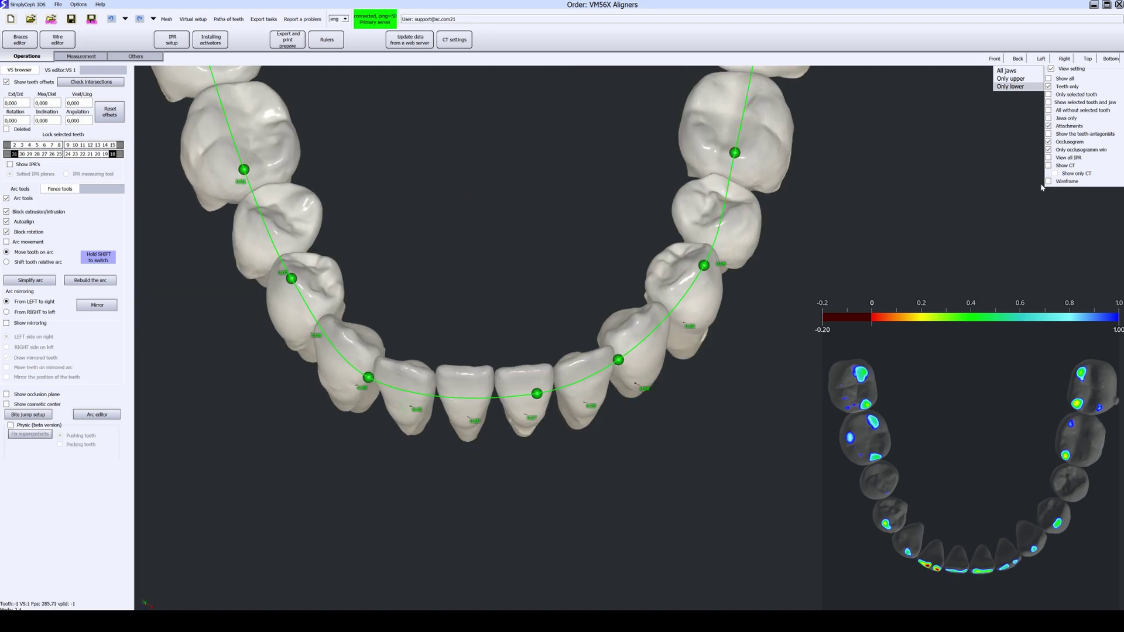
pyautogui.click(1048, 141)
pyautogui.scroll(-1, 200, 163)
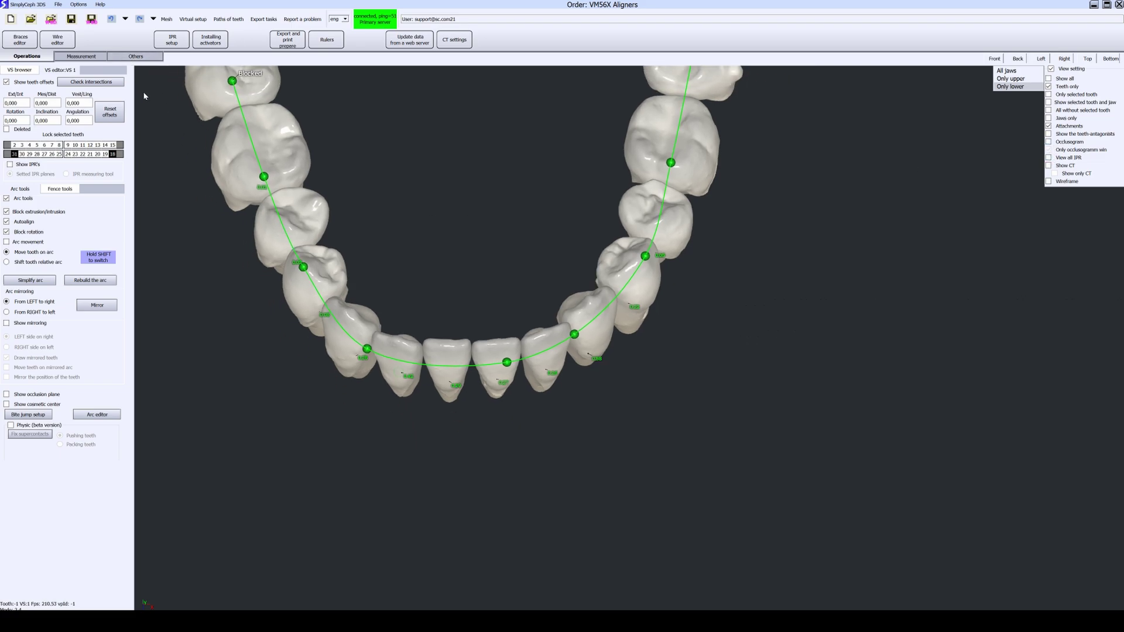
pyautogui.click(92, 19)
pyautogui.click(560, 320)
# Step: Calculate the tooth movement path from DM 0 to VS 1 with both jaws shown
pyautogui.click(228, 19)
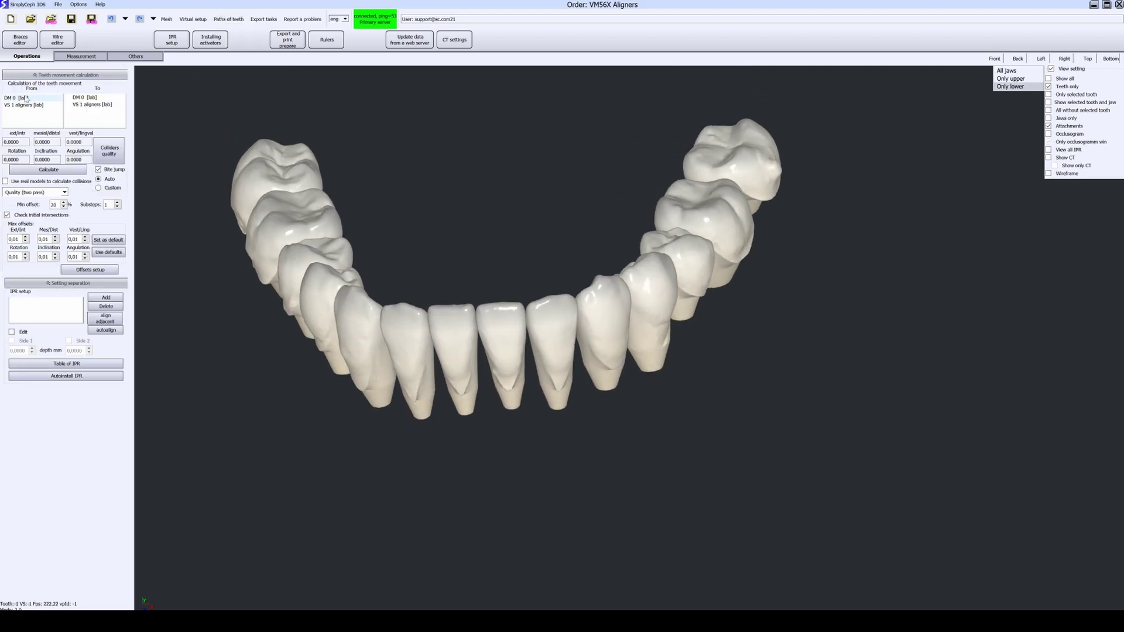
pyautogui.click(13, 100)
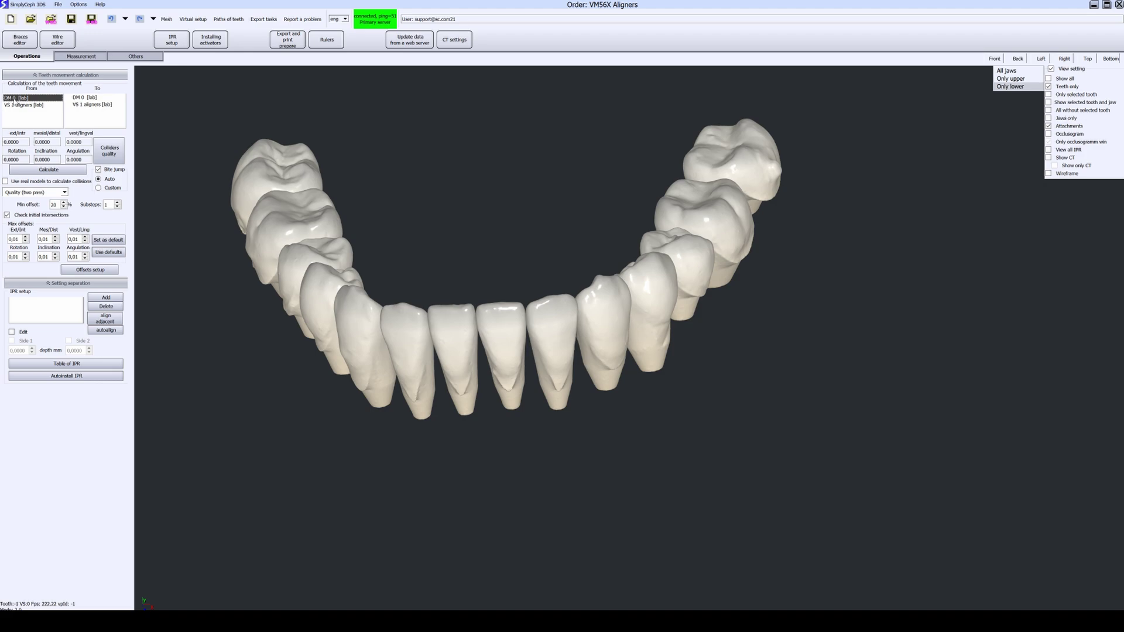
pyautogui.click(86, 106)
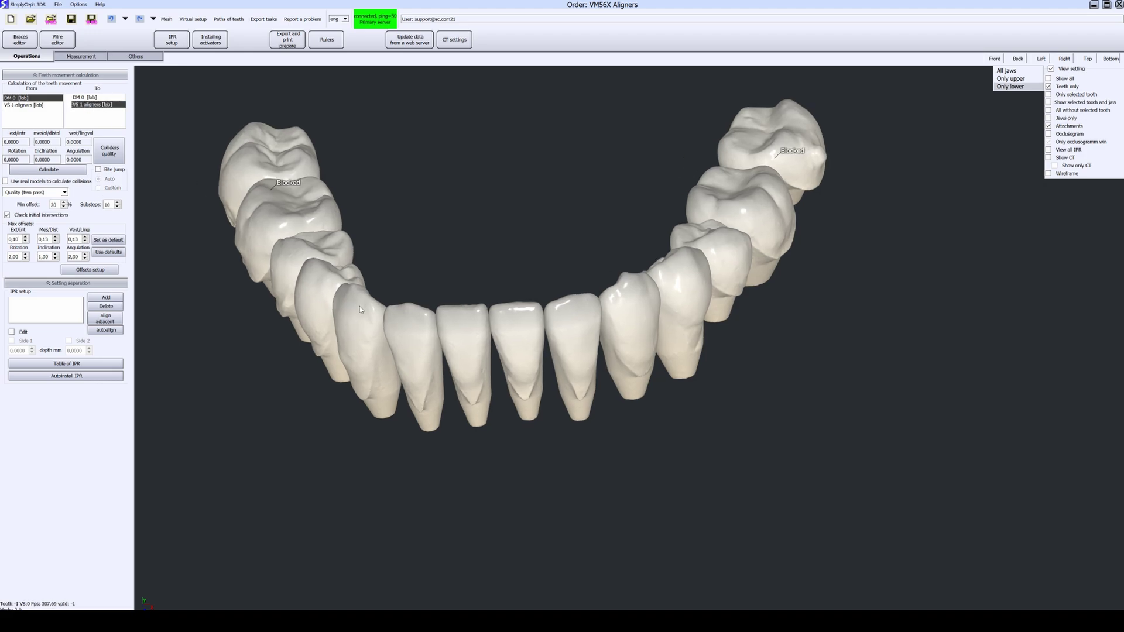
pyautogui.click(1008, 71)
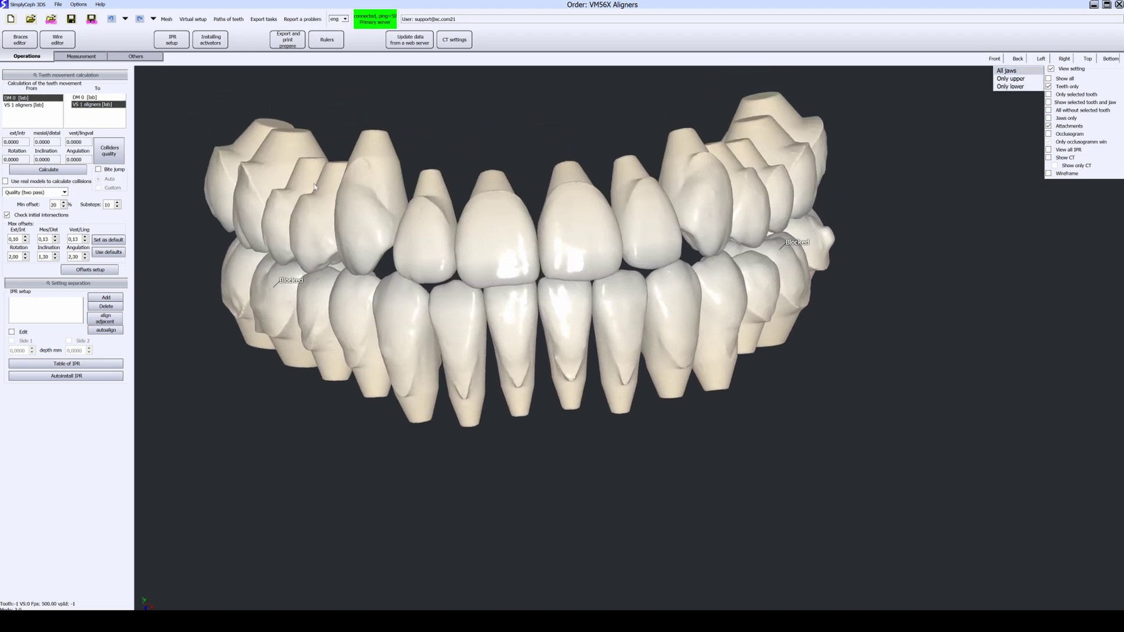
pyautogui.click(64, 171)
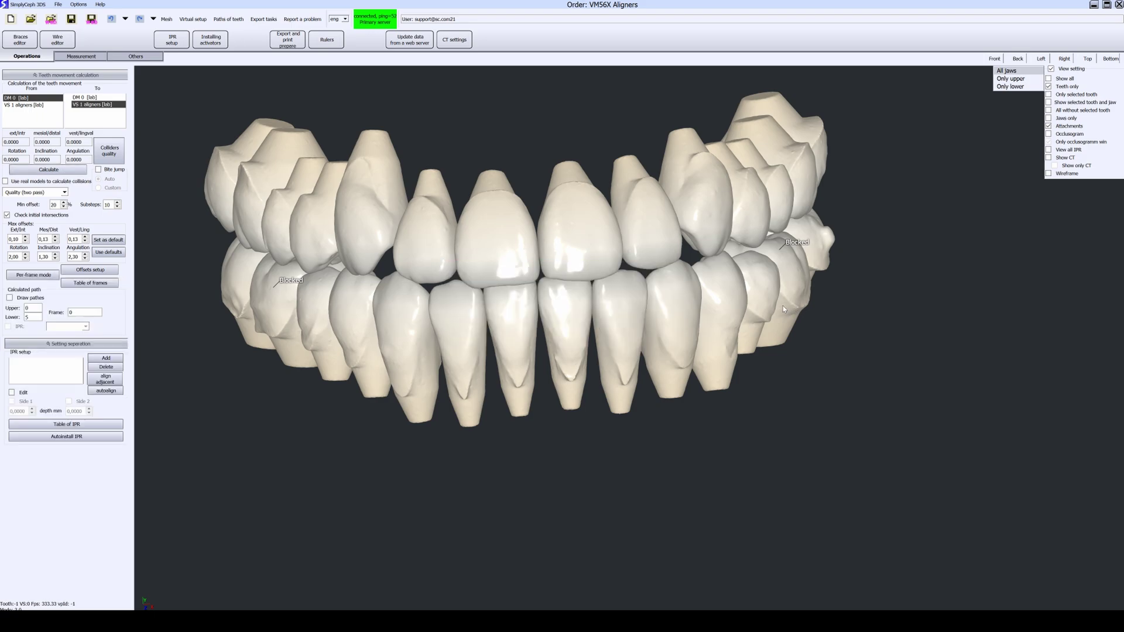
# Step: Review the lower-jaw staging frames 0 to 4 frame by frame with movement paths drawn
pyautogui.click(1010, 86)
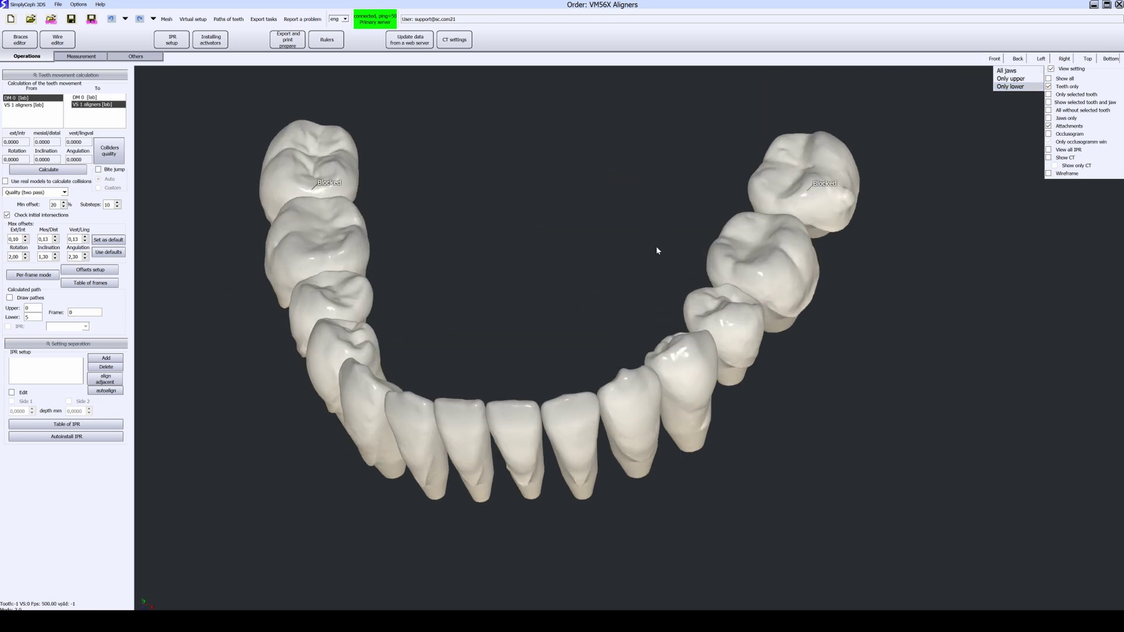
pyautogui.click(34, 276)
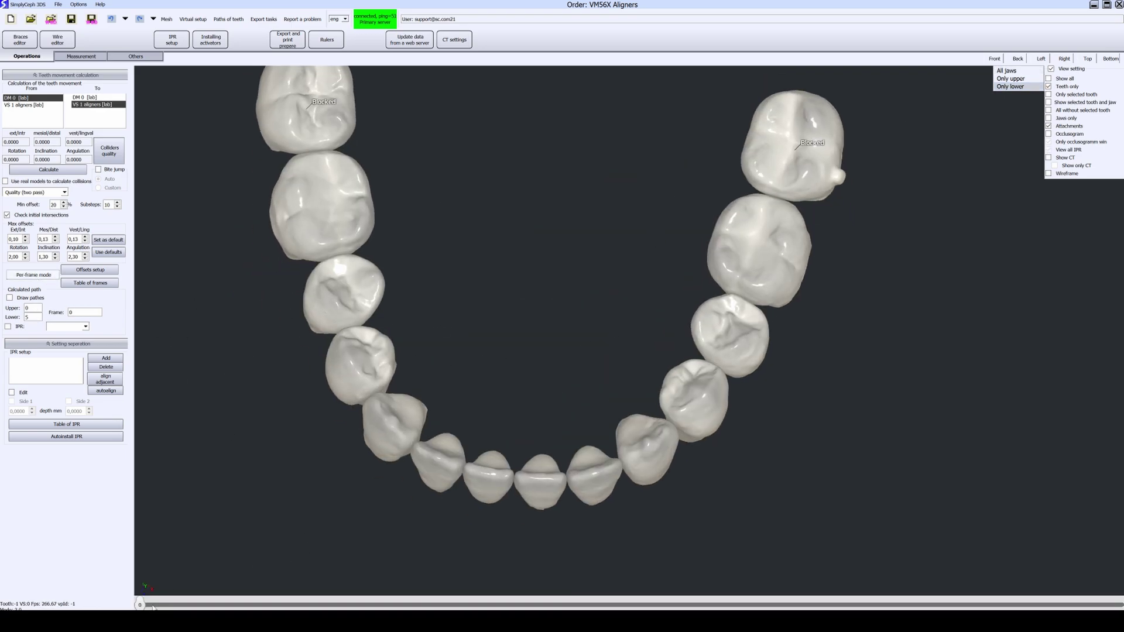
pyautogui.moveTo(142, 606); pyautogui.dragTo(922, 606)
pyautogui.scroll(2, 766, 489)
pyautogui.moveTo(765, 490); pyautogui.dragTo(692, 456, button='middle')
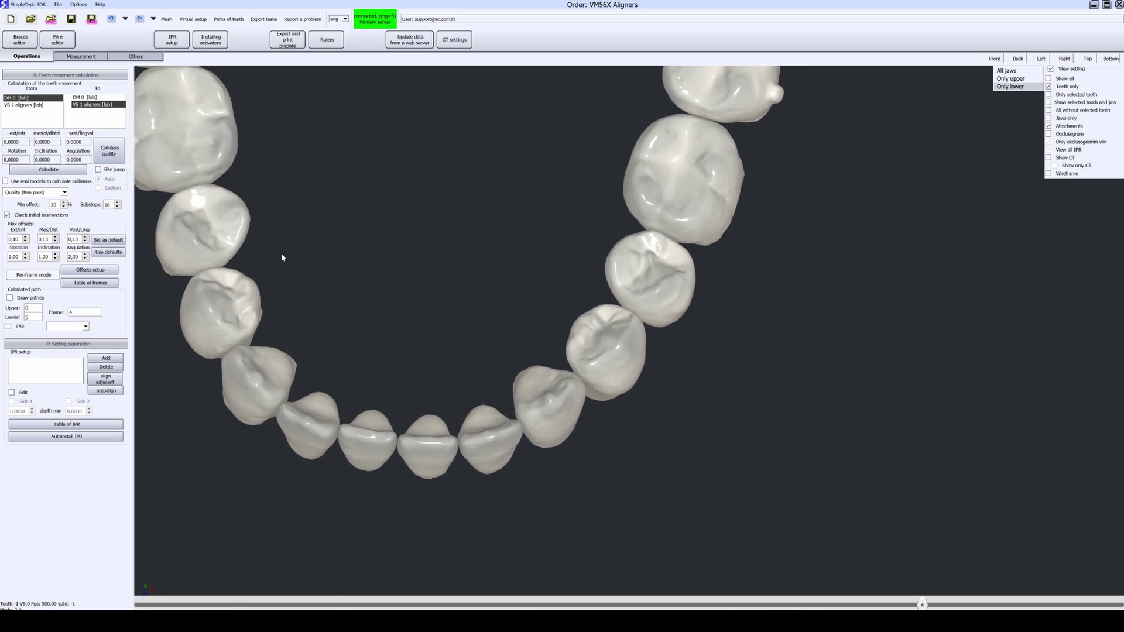
pyautogui.click(9, 298)
pyautogui.scroll(10, 371, 459)
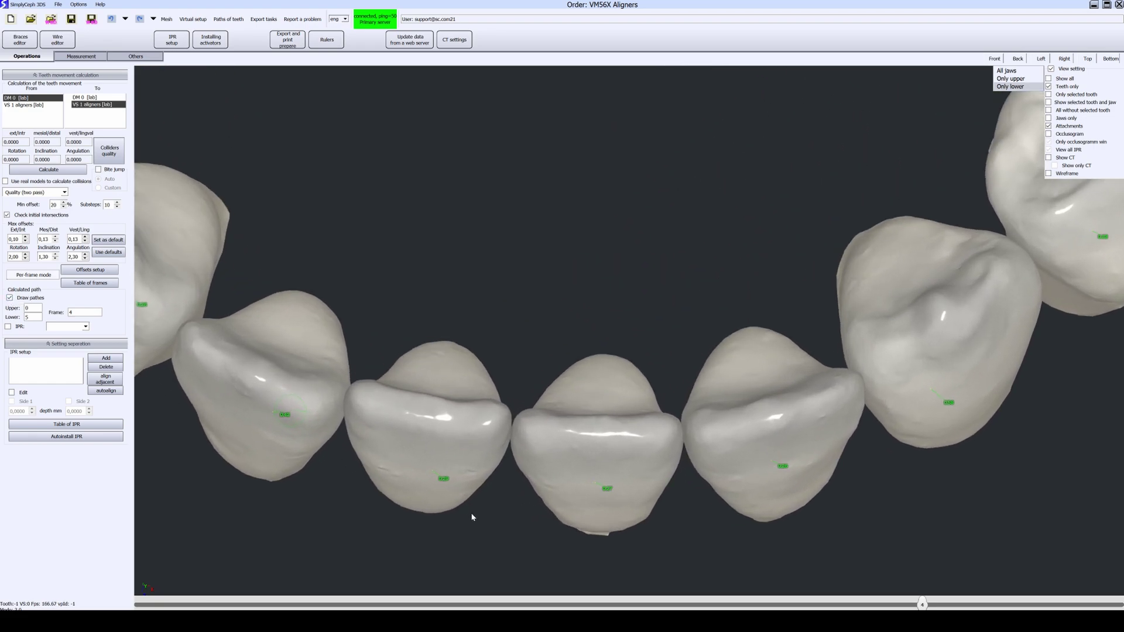
pyautogui.scroll(1, 472, 517)
pyautogui.moveTo(923, 605); pyautogui.dragTo(139, 605)
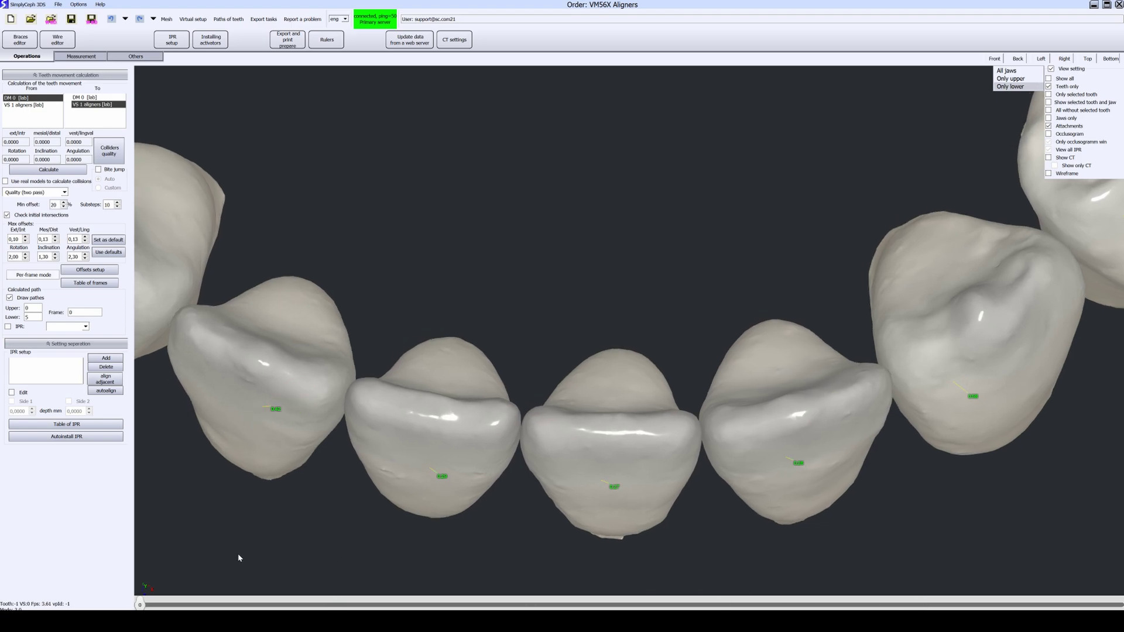
pyautogui.moveTo(311, 571); pyautogui.dragTo(134, 306)
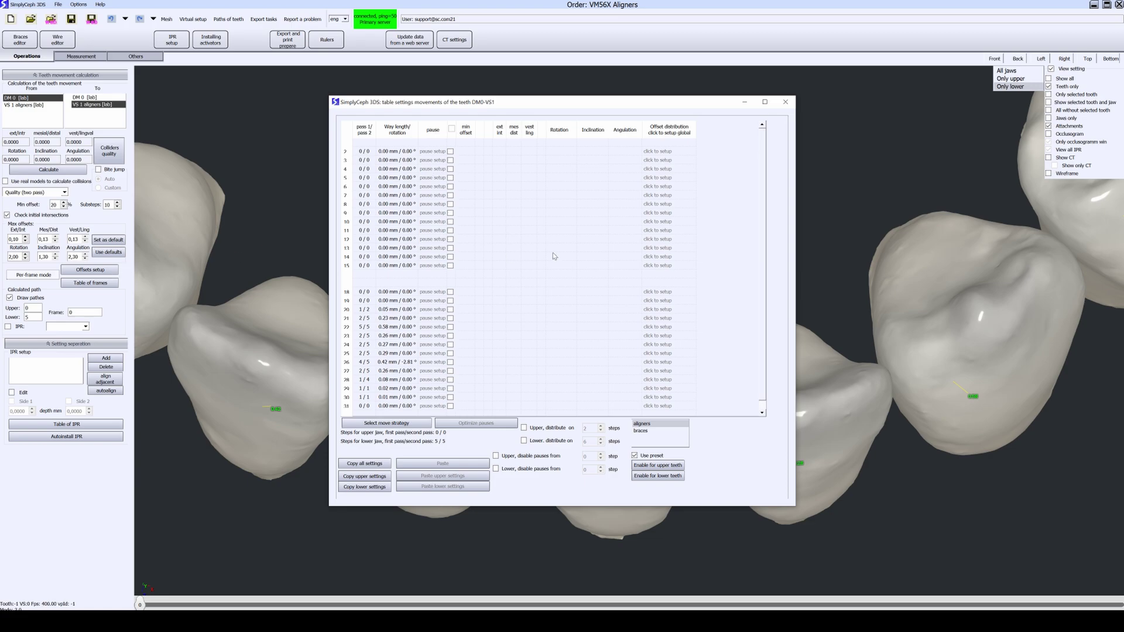
# Step: Enable pauses for all teeth; set tooth 5 to yellow and teeth 6, 7, 9 to red limit presets
pyautogui.click(452, 129)
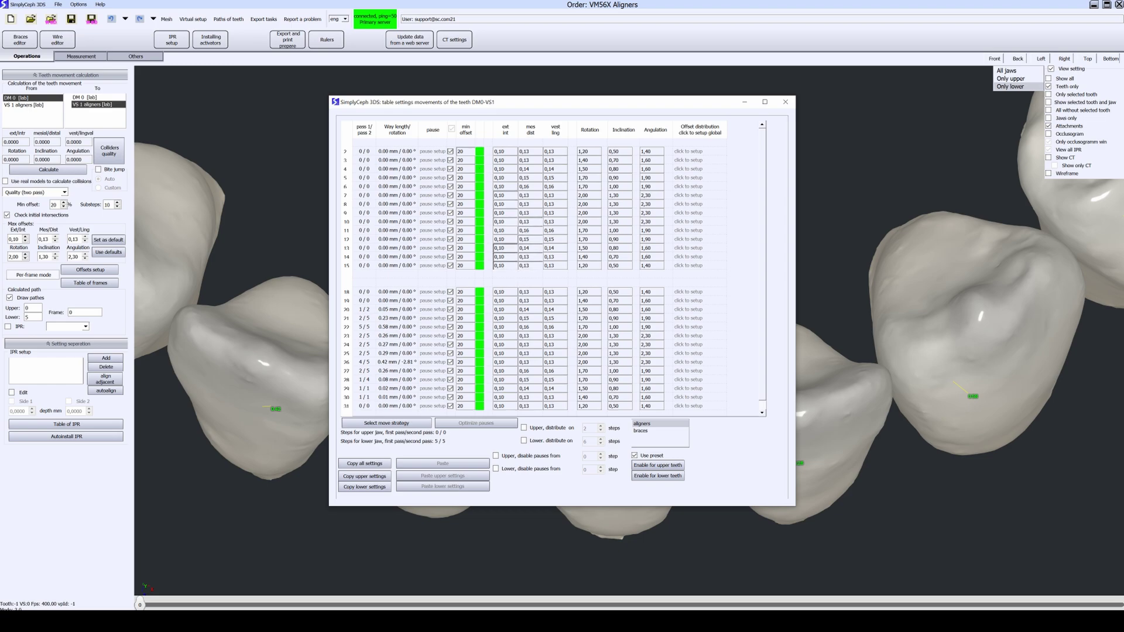
pyautogui.click(483, 182)
pyautogui.click(491, 179)
pyautogui.click(481, 188)
pyautogui.click(484, 203)
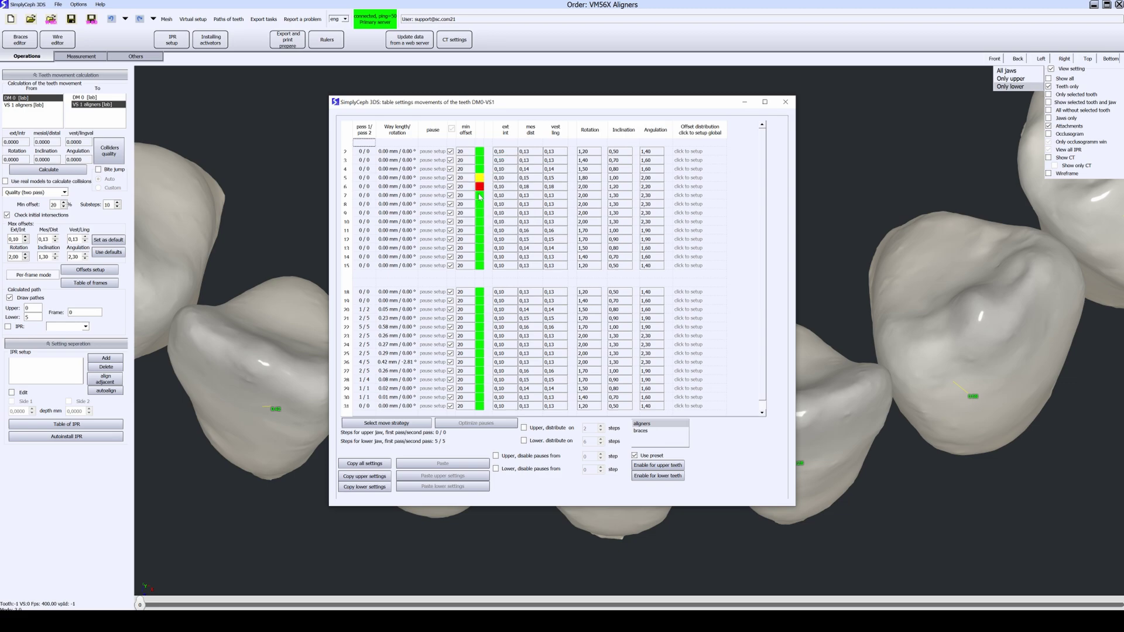
pyautogui.click(479, 198)
pyautogui.click(482, 214)
pyautogui.scroll(4, 530, 205)
pyautogui.click(479, 213)
pyautogui.click(485, 233)
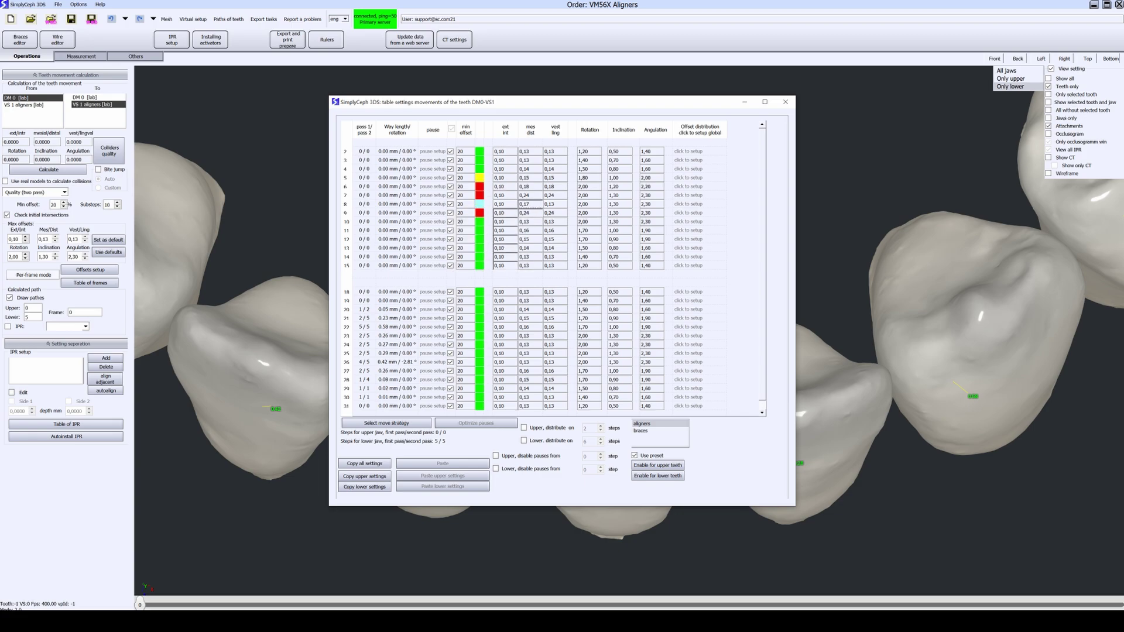
# Step: Set the limit presets for teeth 23, 24 and 25 to red
pyautogui.moveTo(526, 103); pyautogui.dragTo(791, 68)
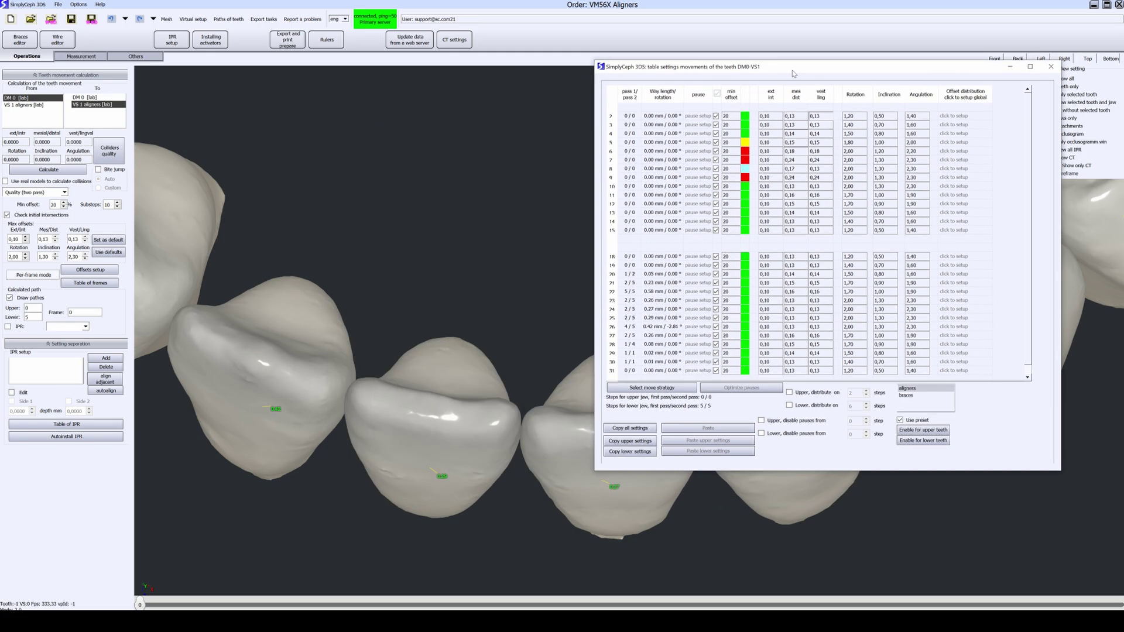
pyautogui.scroll(3, 469, 238)
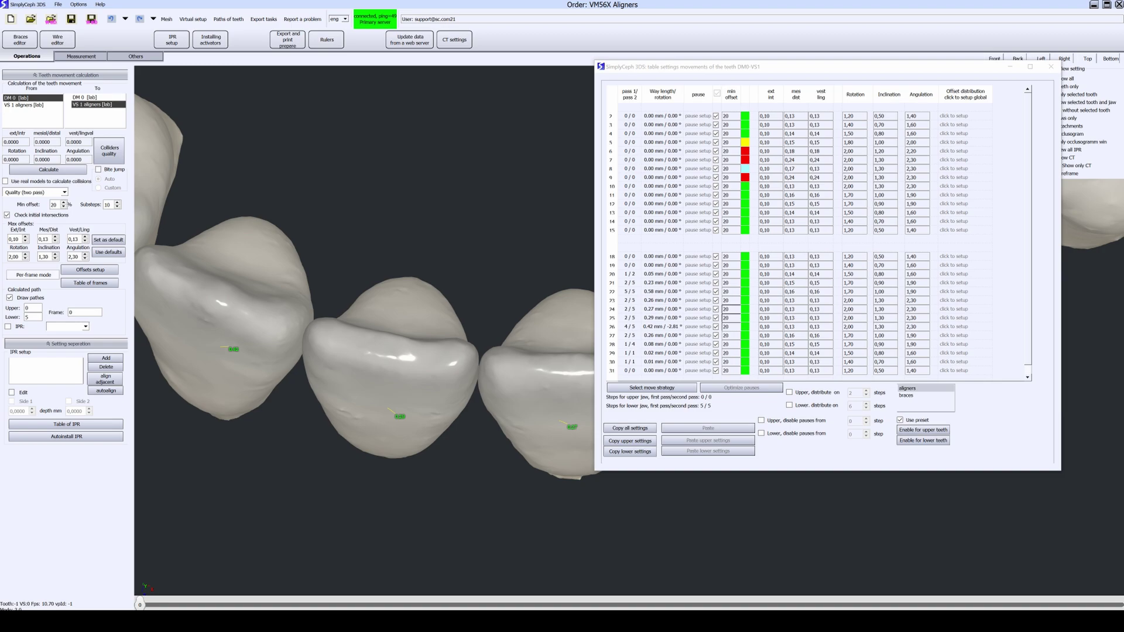
pyautogui.click(745, 302)
pyautogui.click(745, 304)
pyautogui.click(747, 311)
pyautogui.click(745, 309)
pyautogui.click(748, 321)
pyautogui.click(746, 318)
pyautogui.click(754, 341)
pyautogui.click(746, 327)
pyautogui.click(749, 345)
# Step: Set teeth 27 and 22 to the red limit preset
pyautogui.click(745, 335)
pyautogui.click(748, 346)
pyautogui.click(747, 339)
pyautogui.click(756, 355)
pyautogui.click(748, 309)
pyautogui.click(753, 309)
pyautogui.moveTo(586, 308); pyautogui.dragTo(119, 174)
# Step: Recalculate the staging and open the Teeth offsets DM 0-VS 1 tables
pyautogui.click(49, 170)
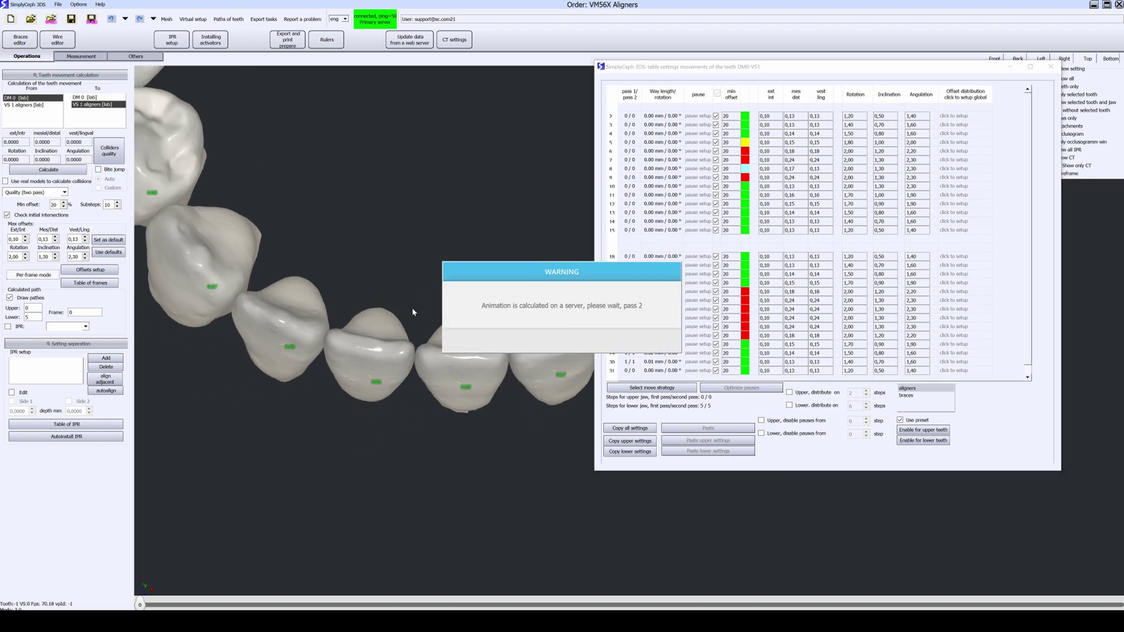
pyautogui.moveTo(325, 297); pyautogui.dragTo(385, 345)
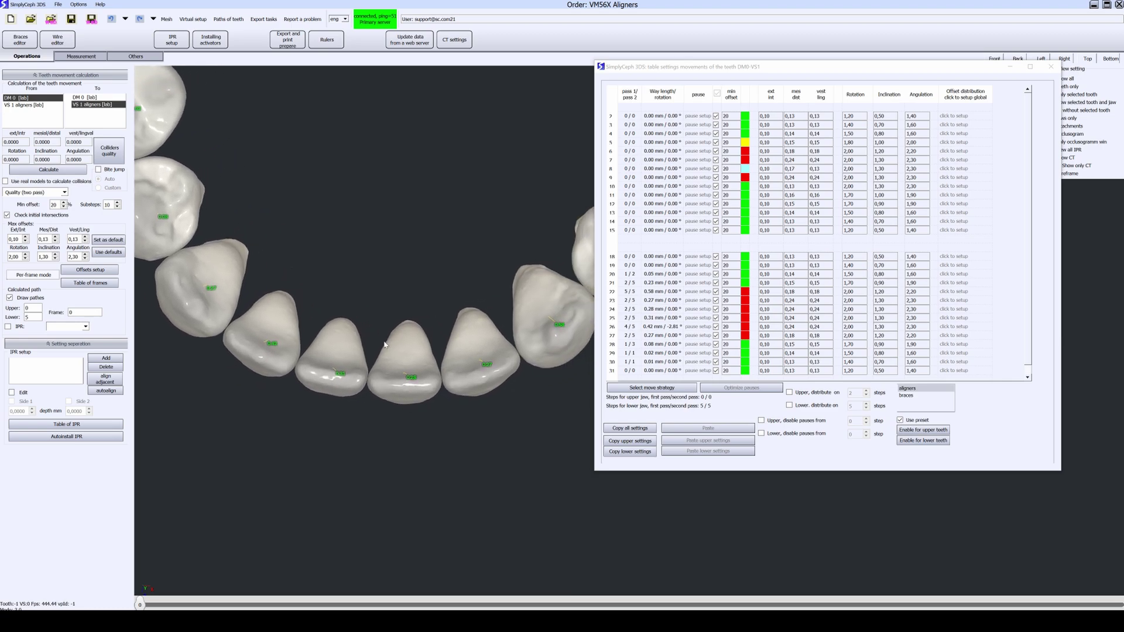
pyautogui.click(106, 271)
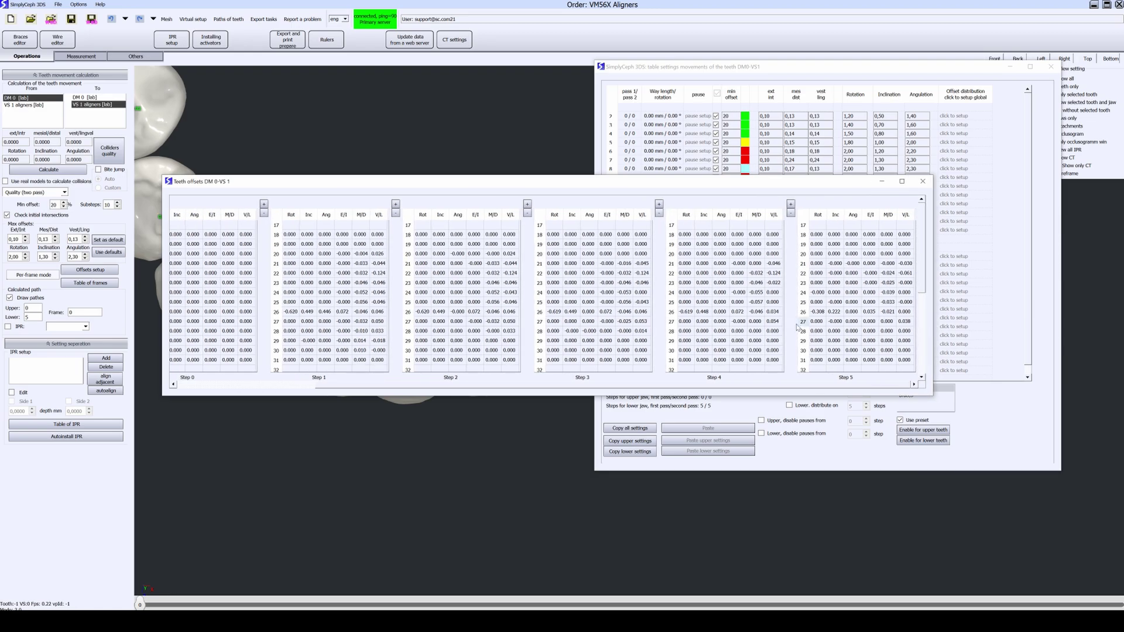
# Step: Turn on 'Lower, distribute on' with 3 steps and recalculate the DM 0-VS 1 staging
pyautogui.moveTo(757, 181); pyautogui.dragTo(781, 340)
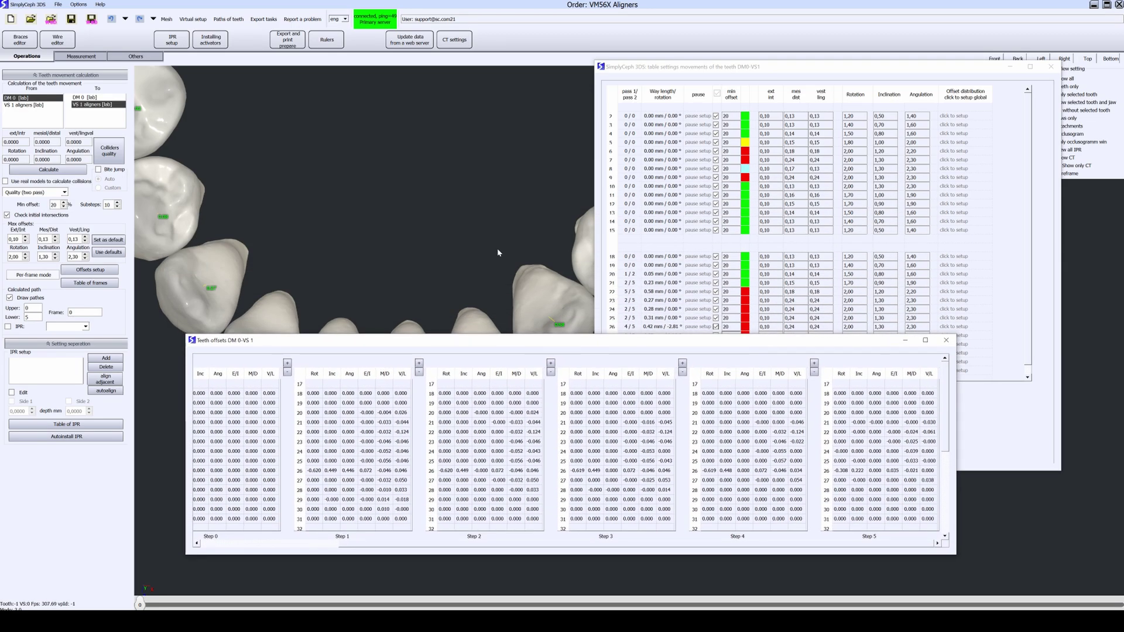
pyautogui.click(794, 75)
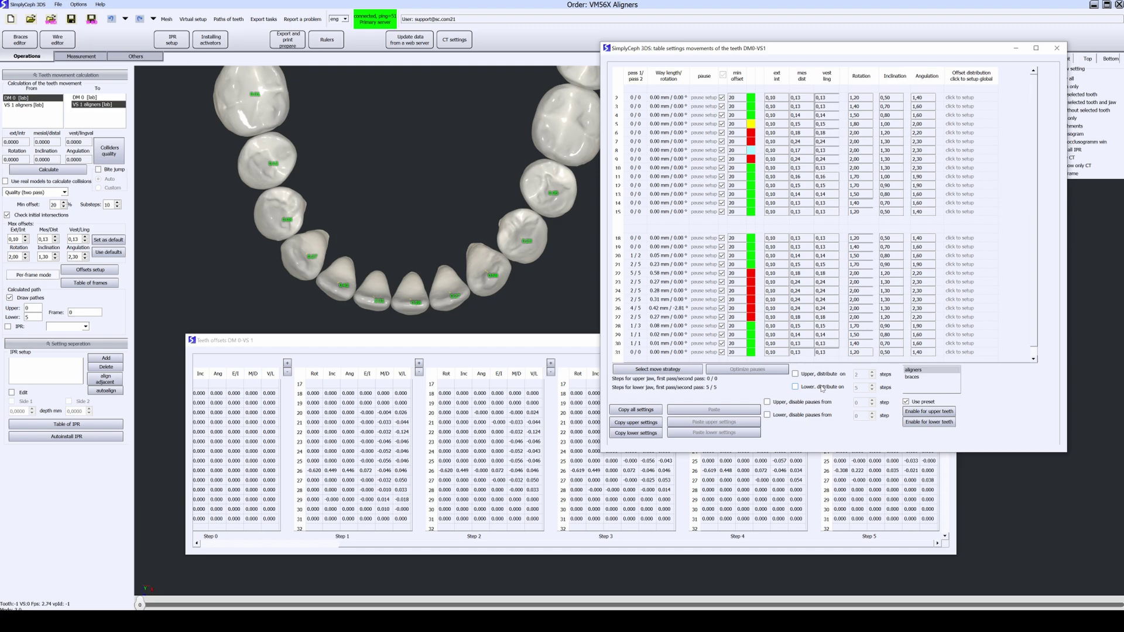
pyautogui.click(796, 387)
pyautogui.doubleClick(857, 387)
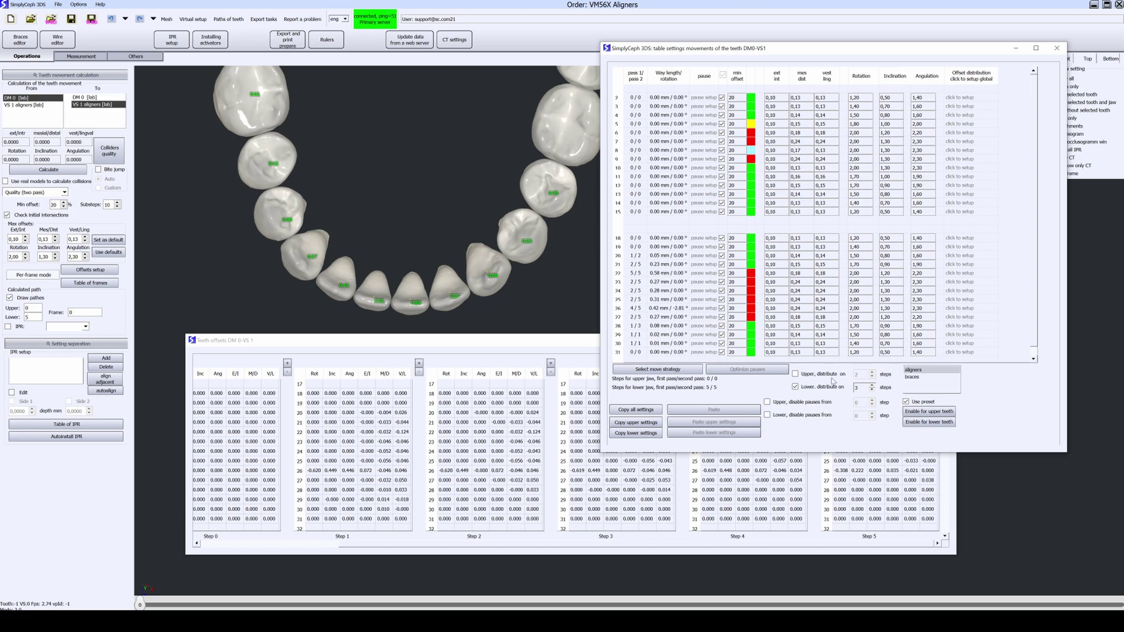
pyautogui.click(60, 172)
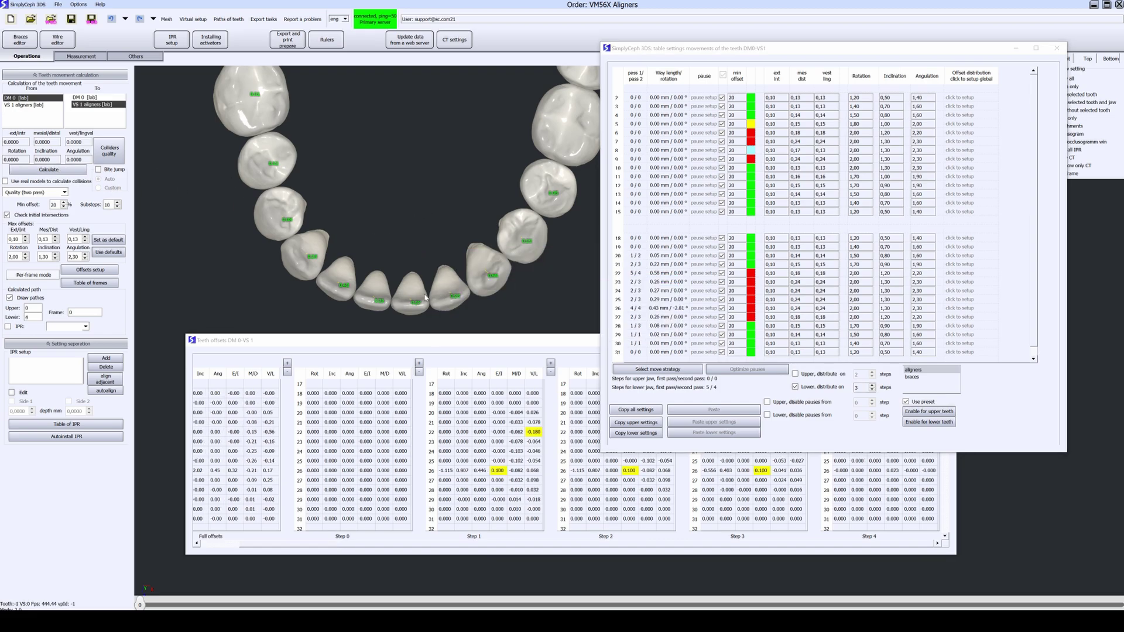
pyautogui.click(429, 553)
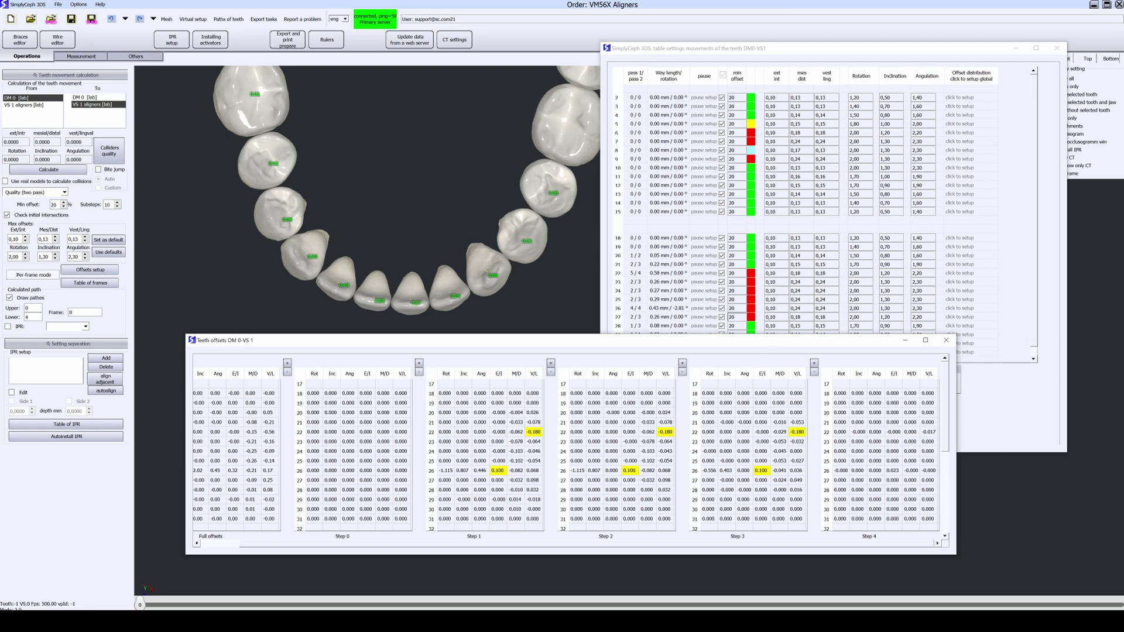
# Step: Raise tooth 26's ext/int limit to 0,11 in the movement table
pyautogui.moveTo(735, 339); pyautogui.dragTo(742, 367)
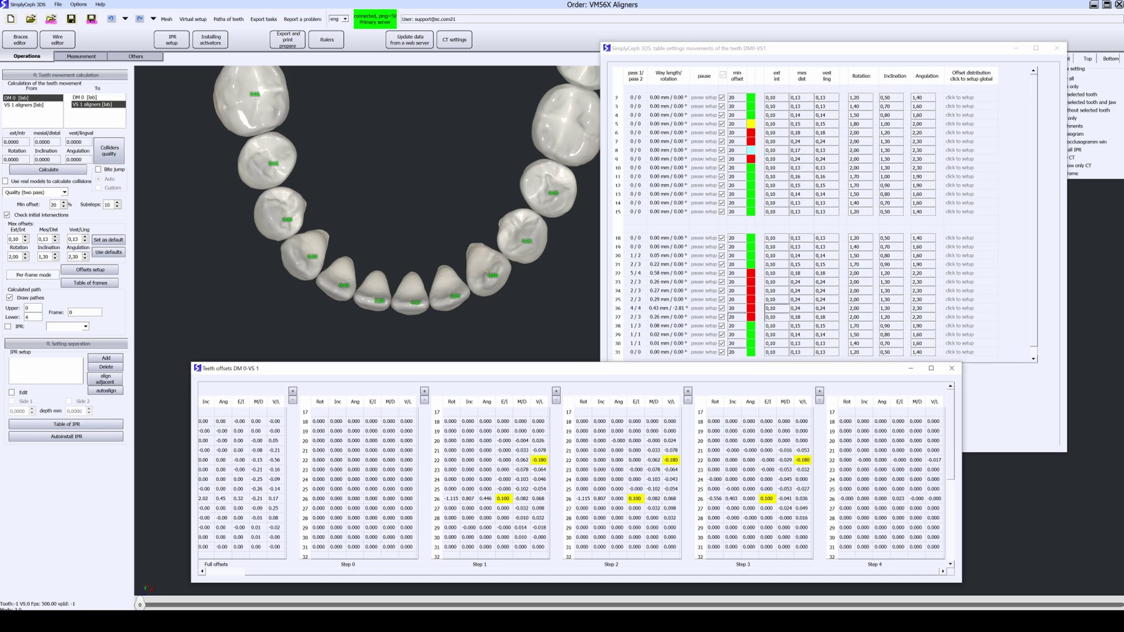
pyautogui.click(772, 308)
pyautogui.scroll(1, 771, 308)
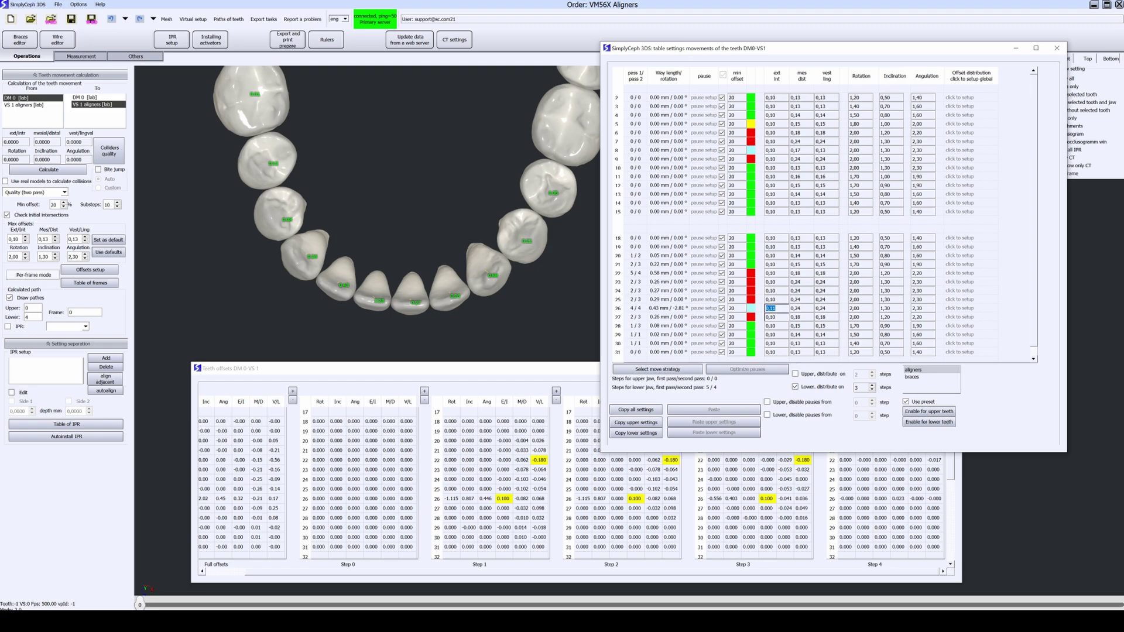
pyautogui.click(838, 466)
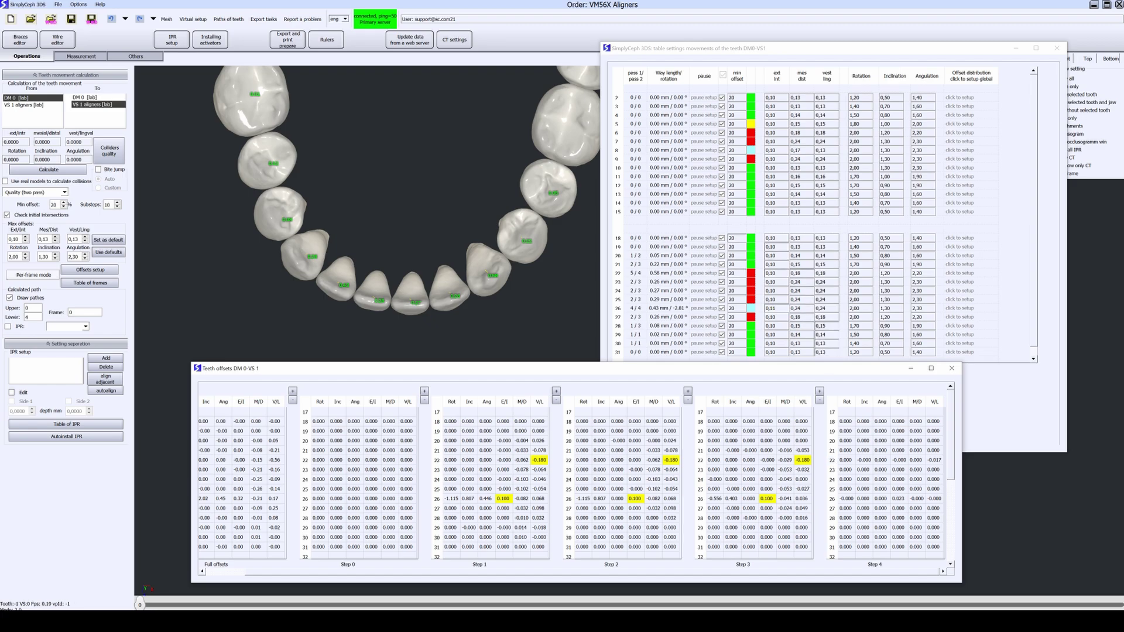
pyautogui.click(842, 276)
pyautogui.scroll(1, 822, 273)
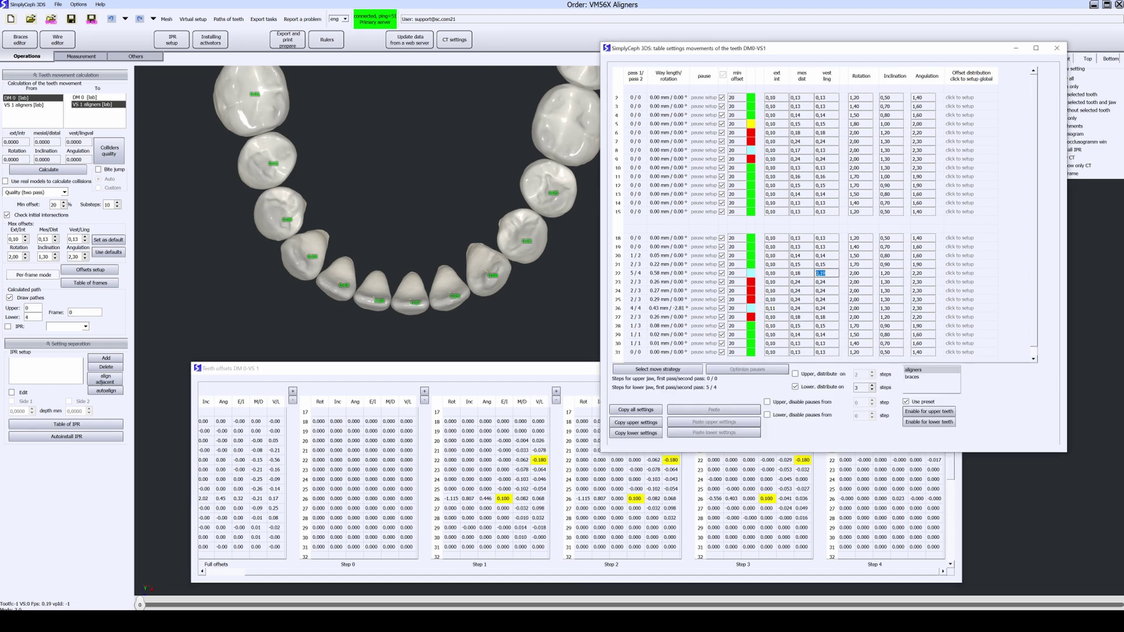
pyautogui.scroll(1, 810, 273)
pyautogui.scroll(1, 819, 274)
# Step: Raise tooth 22's mes/dist and vest/ling limits to 0,20 and recalculate the staging
pyautogui.click(751, 274)
pyautogui.click(762, 290)
pyautogui.scroll(1, 802, 273)
pyautogui.scroll(1, 826, 274)
pyautogui.scroll(1, 802, 274)
pyautogui.scroll(1, 826, 273)
pyautogui.click(54, 170)
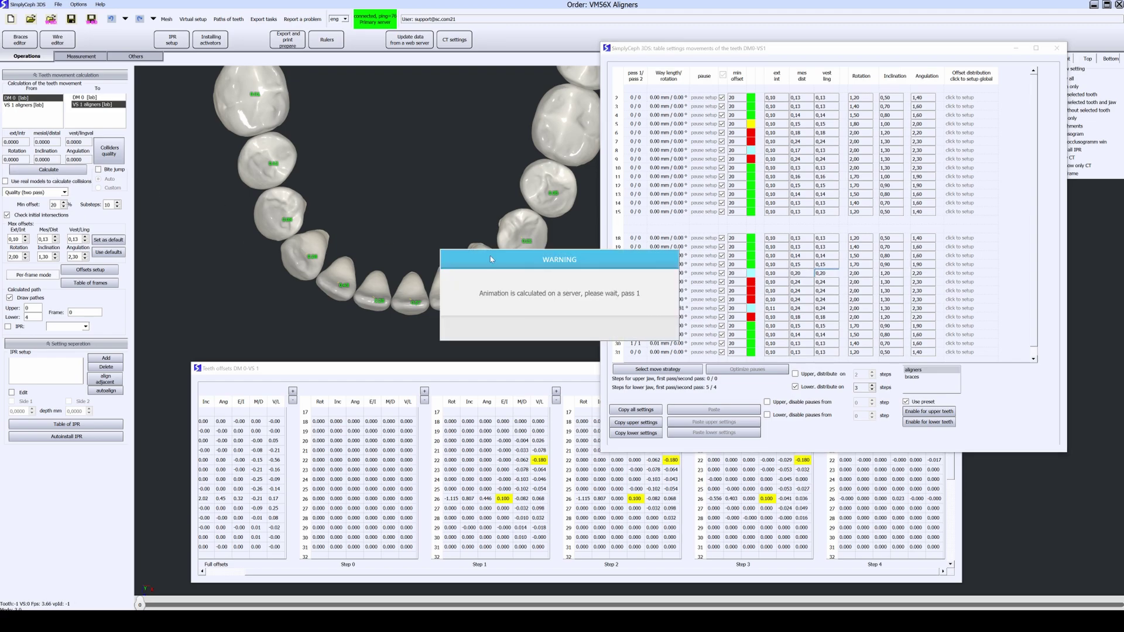
pyautogui.moveTo(484, 256); pyautogui.dragTo(563, 322)
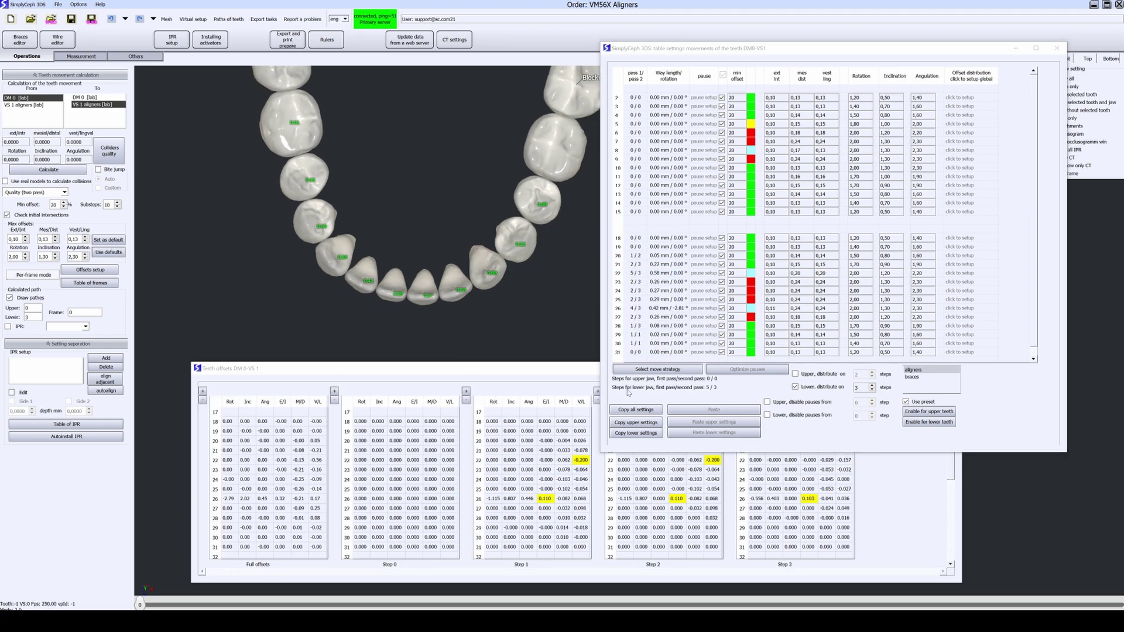
pyautogui.click(579, 369)
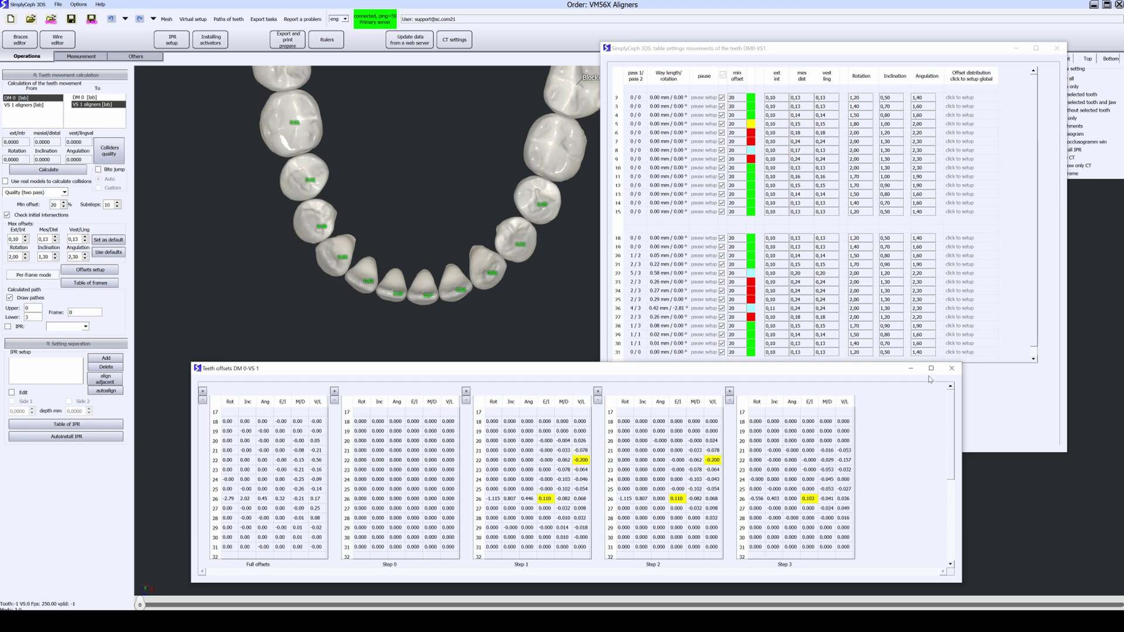
# Step: Close both staging tables and display both jaws with gums
pyautogui.click(952, 369)
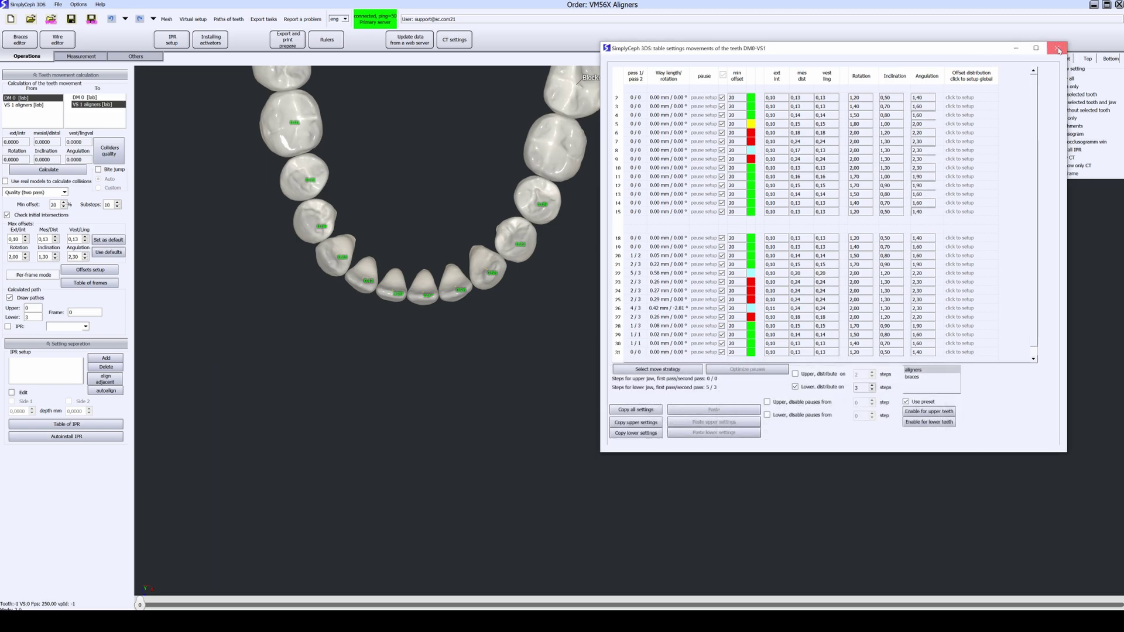
pyautogui.click(1058, 48)
pyautogui.click(1006, 70)
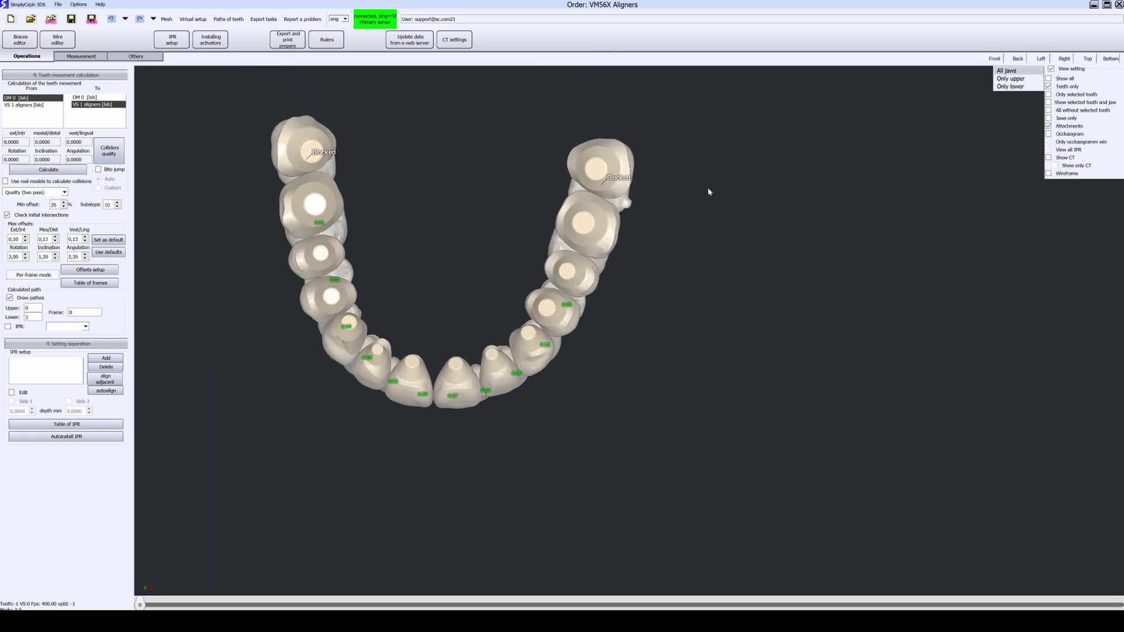
pyautogui.click(1048, 79)
pyautogui.moveTo(745, 235); pyautogui.dragTo(516, 196)
pyautogui.moveTo(345, 188); pyautogui.dragTo(417, 219)
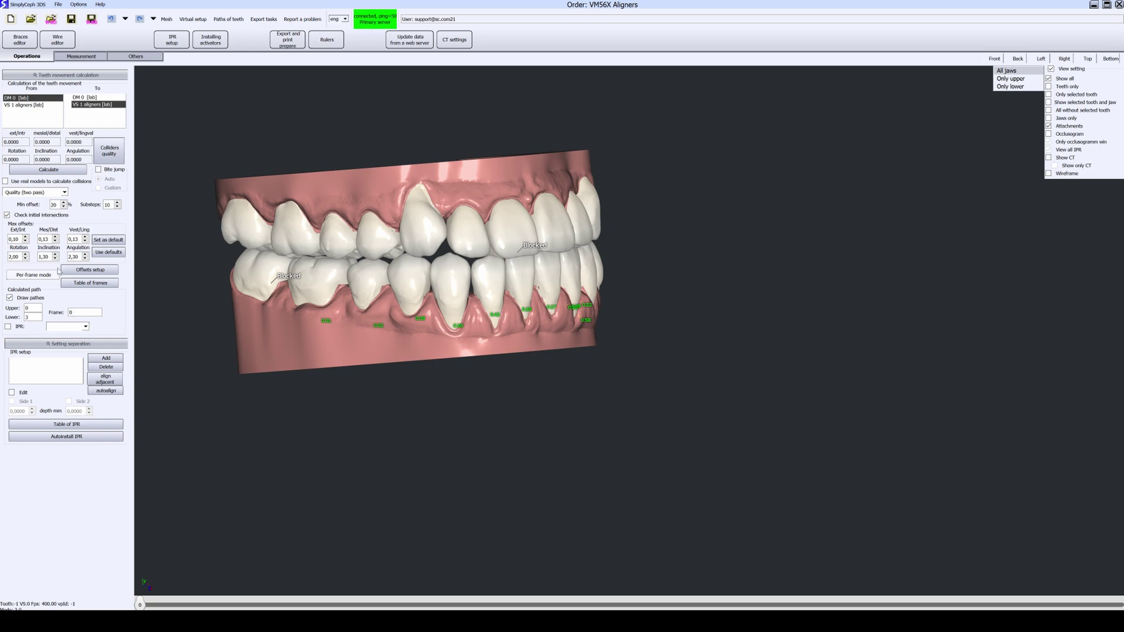
# Step: Enable per-frame mode and open the Pontic editor for virtual setup VS 1
pyautogui.click(58, 273)
pyautogui.click(205, 18)
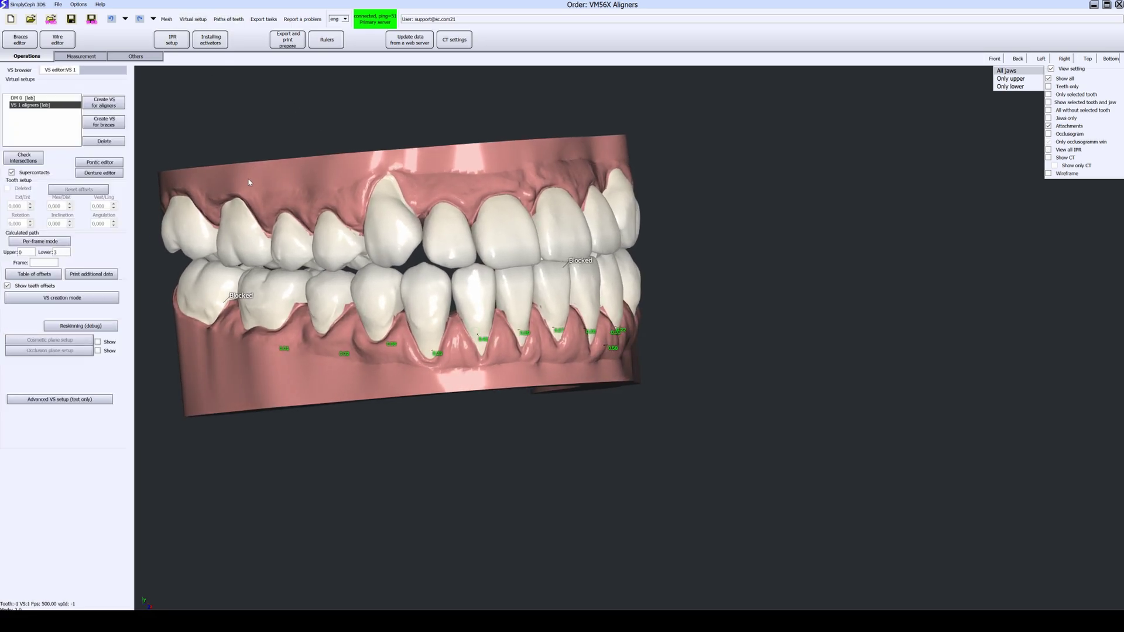
pyautogui.moveTo(258, 191); pyautogui.dragTo(491, 277)
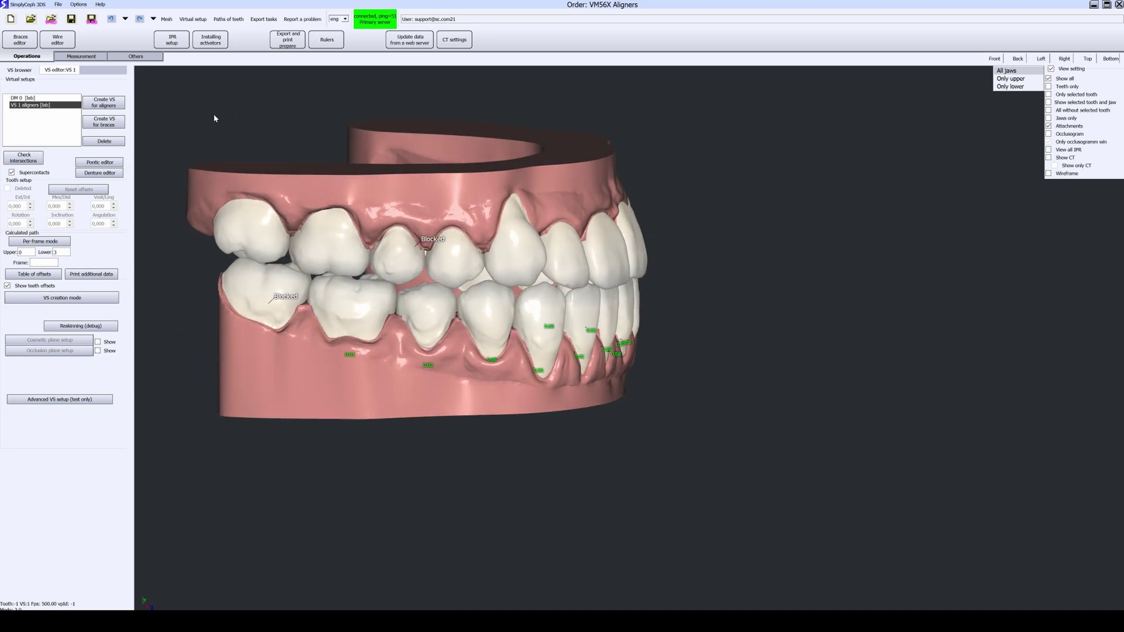
pyautogui.click(101, 163)
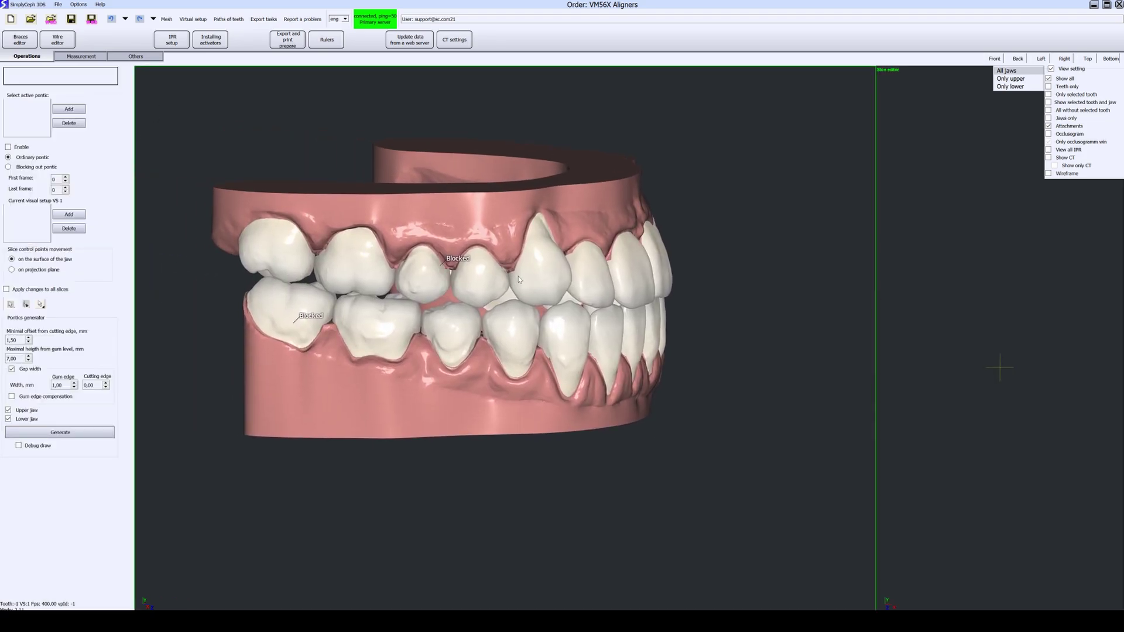
# Step: Generate pontics in the tooth gaps and regenerate them with adjusted sizes
pyautogui.click(88, 432)
pyautogui.scroll(5, 412, 312)
pyautogui.moveTo(412, 312); pyautogui.dragTo(188, 387, button='middle')
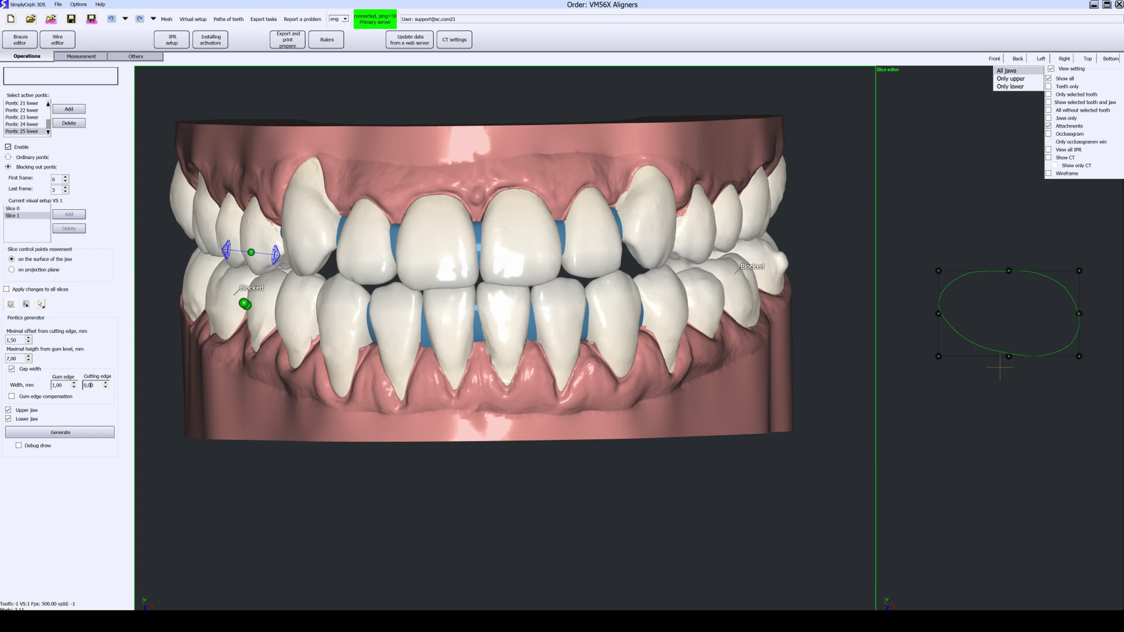
pyautogui.scroll(8, 61, 385)
pyautogui.scroll(4, 15, 340)
pyautogui.scroll(4, 16, 359)
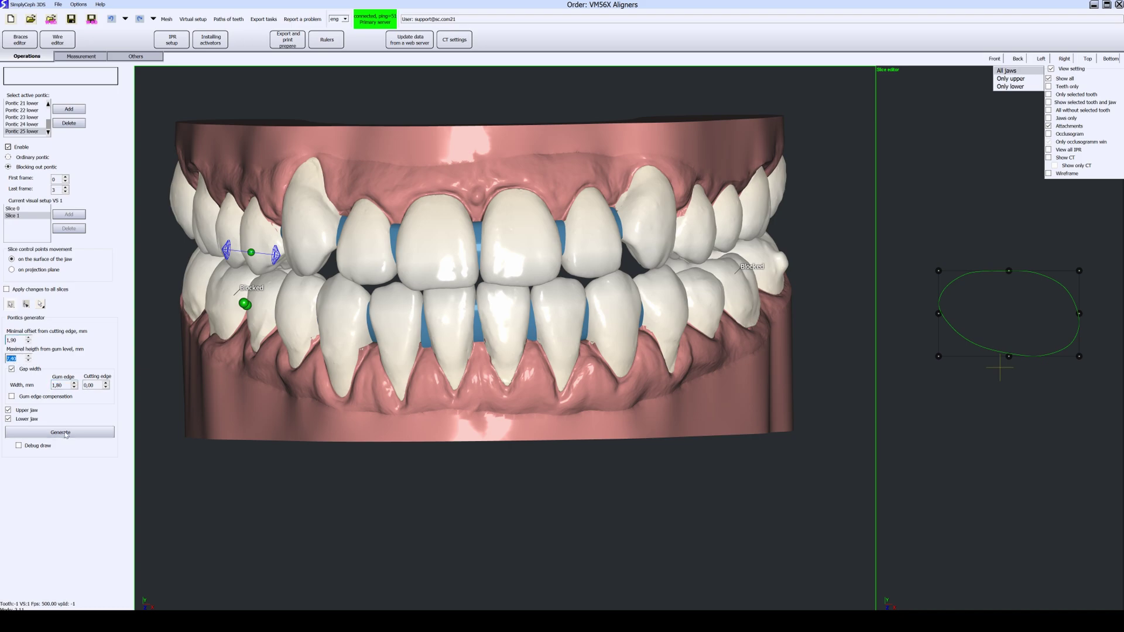
pyautogui.click(66, 433)
pyautogui.moveTo(340, 391); pyautogui.dragTo(456, 391, button='middle')
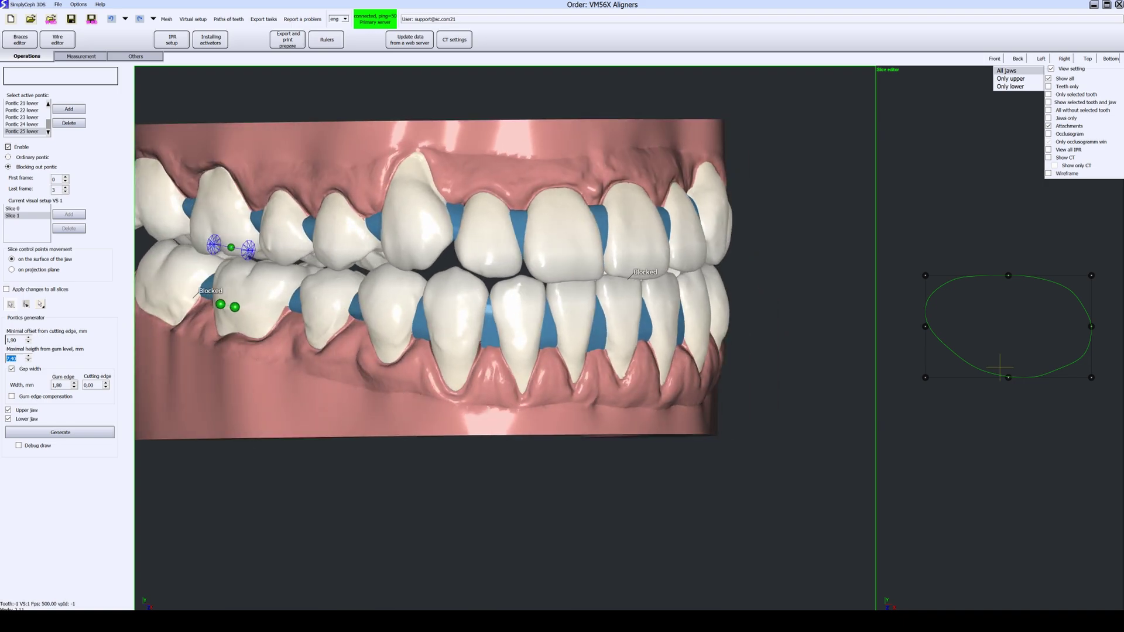
# Step: Regenerate the pontics with a lower maximal height and smaller minimal cutting-edge offset
pyautogui.scroll(-8, 15, 358)
pyautogui.click(48, 432)
pyautogui.scroll(-9, 16, 339)
pyautogui.click(53, 432)
pyautogui.moveTo(281, 375); pyautogui.dragTo(387, 372, button='middle')
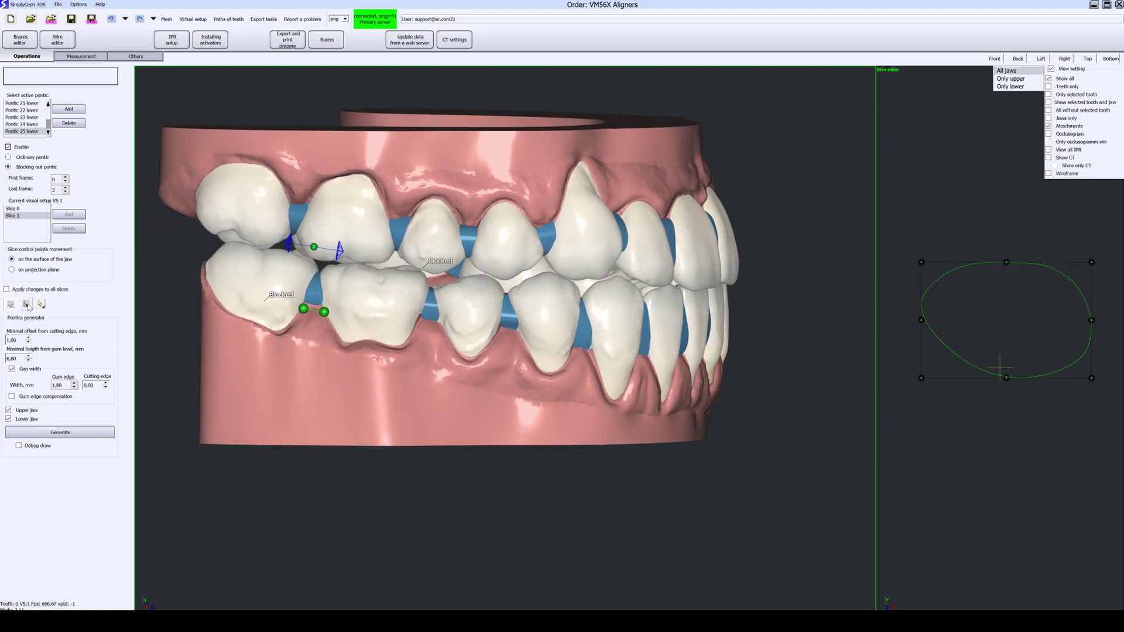
pyautogui.scroll(-1, 16, 340)
# Step: Show only the lower jaw occlusally and raise the top point of the pontic's cross-section outline
pyautogui.moveTo(414, 285); pyautogui.dragTo(479, 397, button='middle')
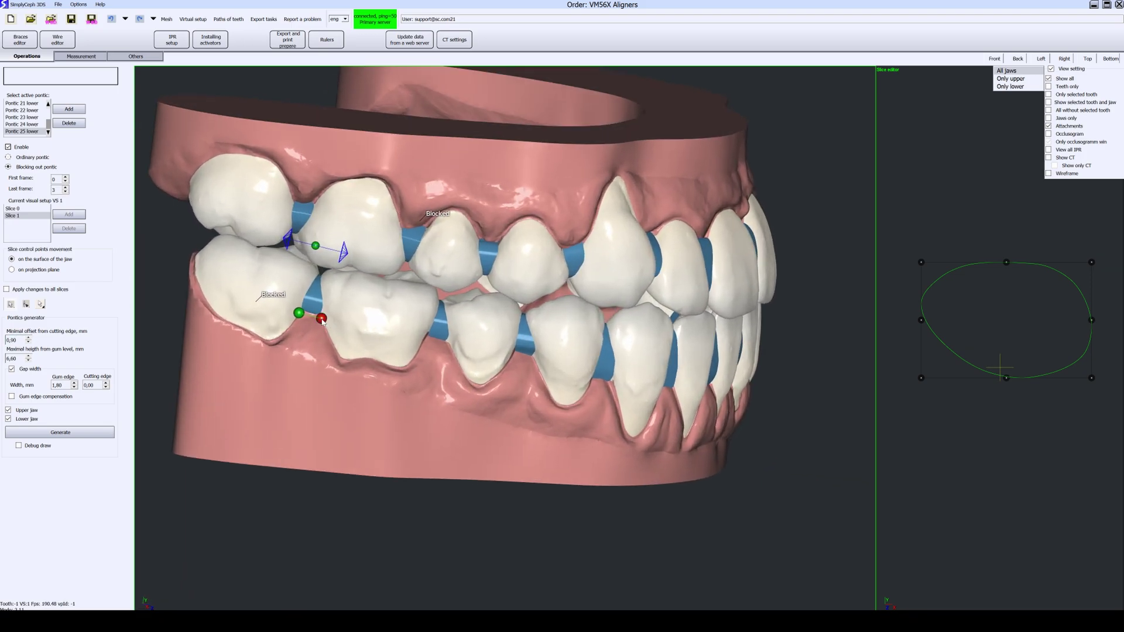
pyautogui.click(1010, 86)
pyautogui.moveTo(741, 118); pyautogui.dragTo(588, 334, button='middle')
pyautogui.moveTo(1007, 264); pyautogui.dragTo(998, 240)
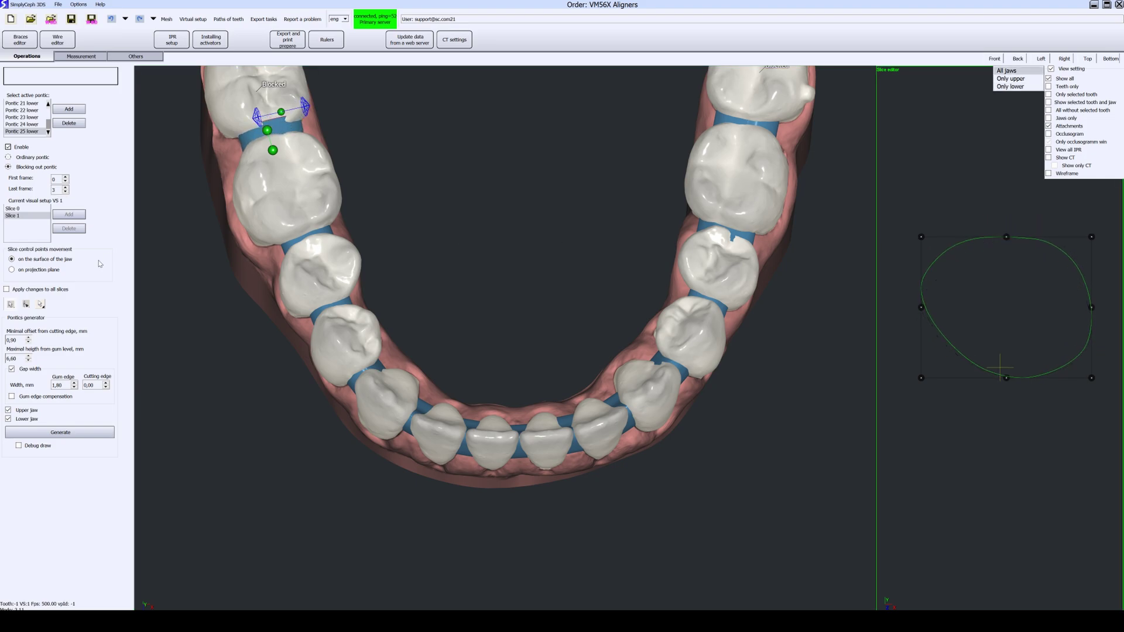
# Step: In point-editing mode, pull the pontic outline's lower-left down and raise its upper control points
pyautogui.click(25, 304)
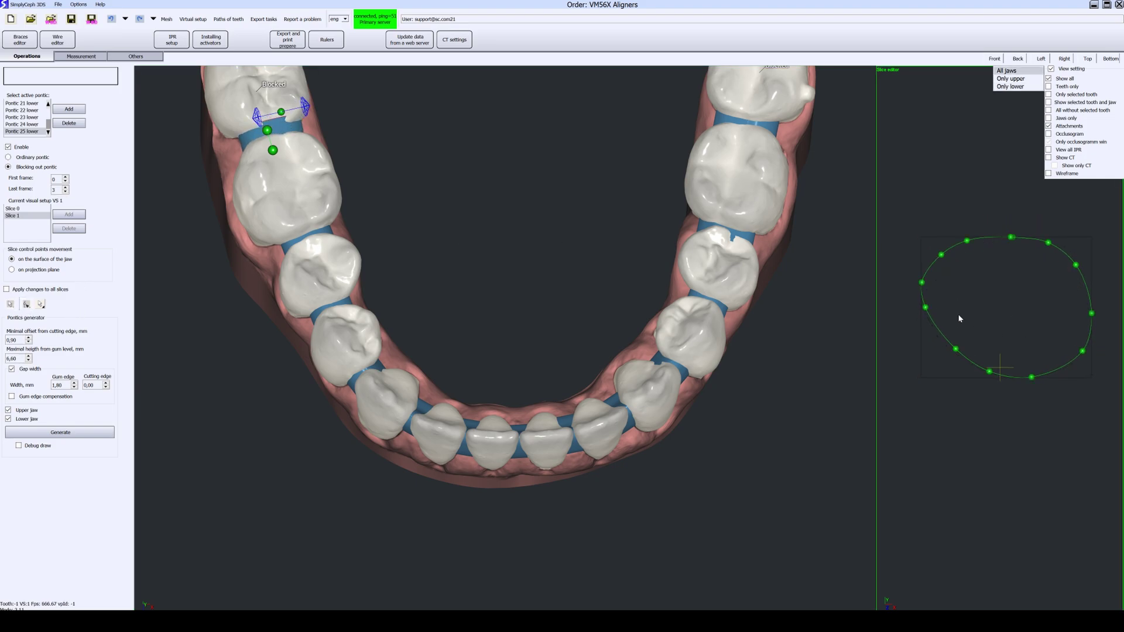
pyautogui.moveTo(955, 350); pyautogui.dragTo(916, 382)
pyautogui.moveTo(967, 240); pyautogui.dragTo(977, 176)
pyautogui.moveTo(1011, 237); pyautogui.dragTo(1011, 140)
pyautogui.moveTo(592, 281); pyautogui.dragTo(583, 255, button='middle')
pyautogui.scroll(2, 399, 289)
pyautogui.moveTo(399, 289); pyautogui.dragTo(585, 274, button='middle')
pyautogui.moveTo(489, 284); pyautogui.dragTo(514, 290, button='middle')
# Step: Refine the outline by lowering its top point and moving the left points outward
pyautogui.click(1013, 148)
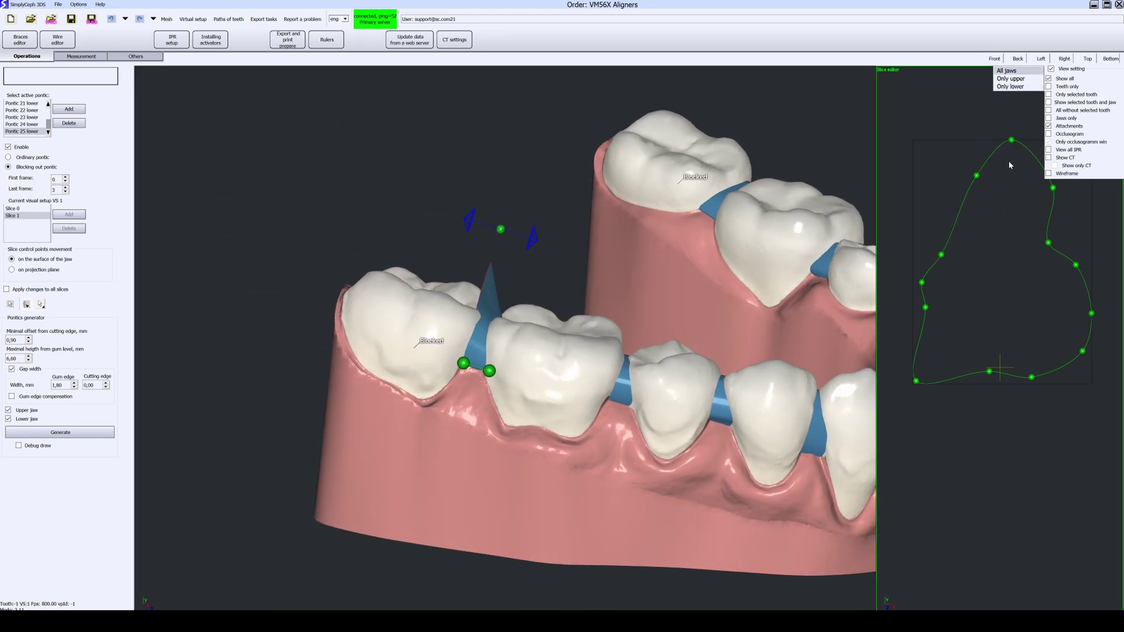
pyautogui.moveTo(1013, 142); pyautogui.dragTo(1007, 234)
pyautogui.moveTo(977, 176); pyautogui.dragTo(920, 257)
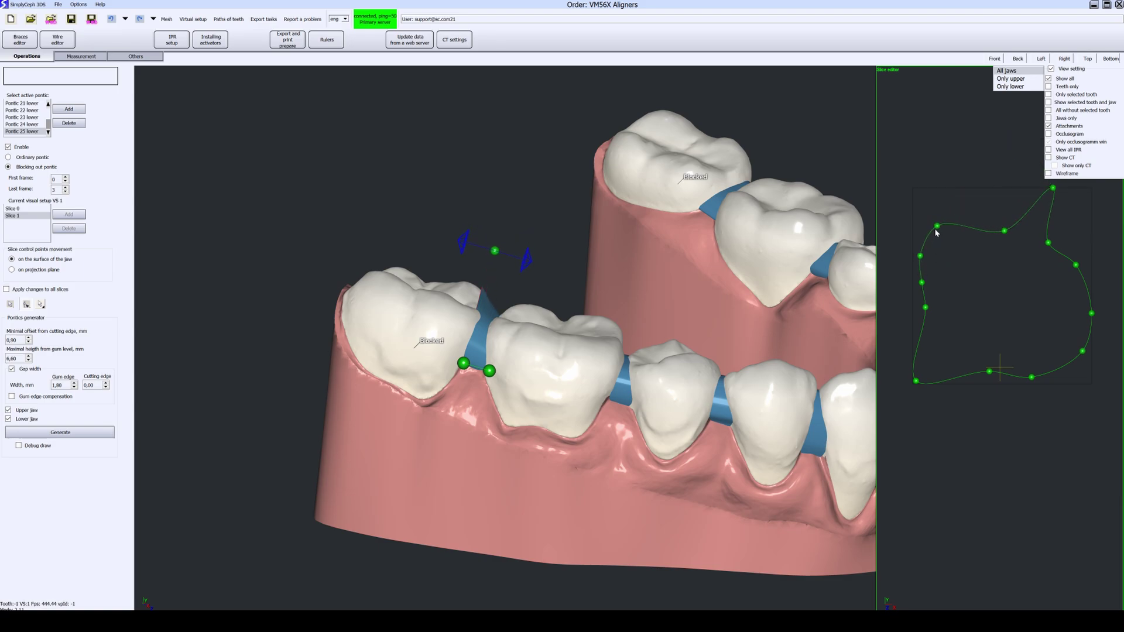
pyautogui.moveTo(1054, 189); pyautogui.dragTo(1035, 234)
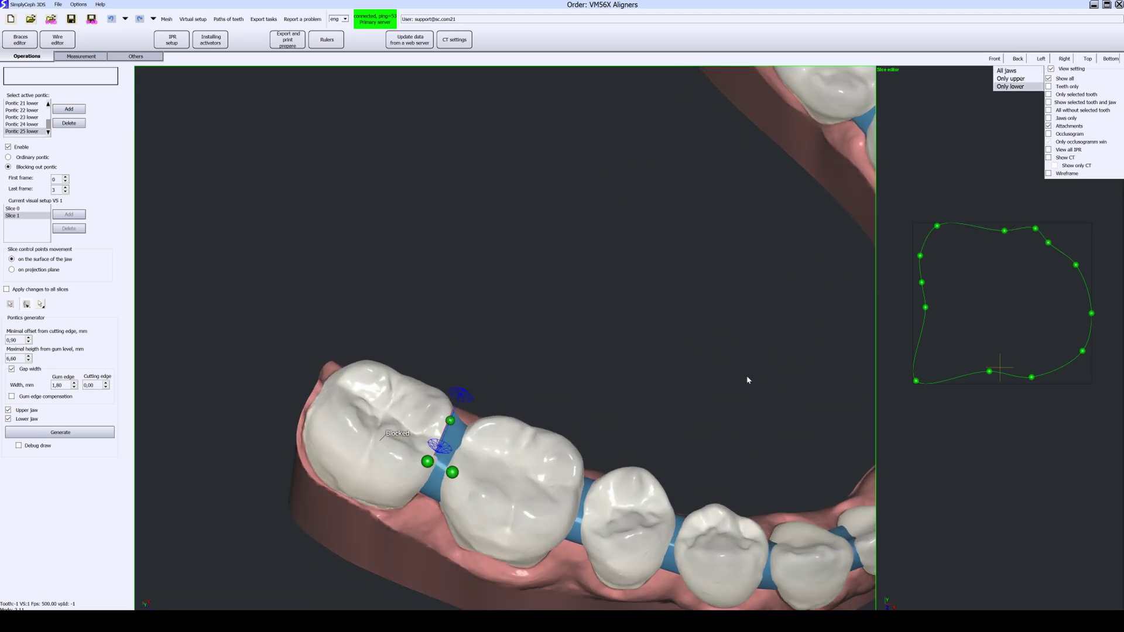
# Step: Widen the pontic slice, then resize the whole outline by lowering its top edge
pyautogui.moveTo(747, 377); pyautogui.dragTo(554, 385, button='right')
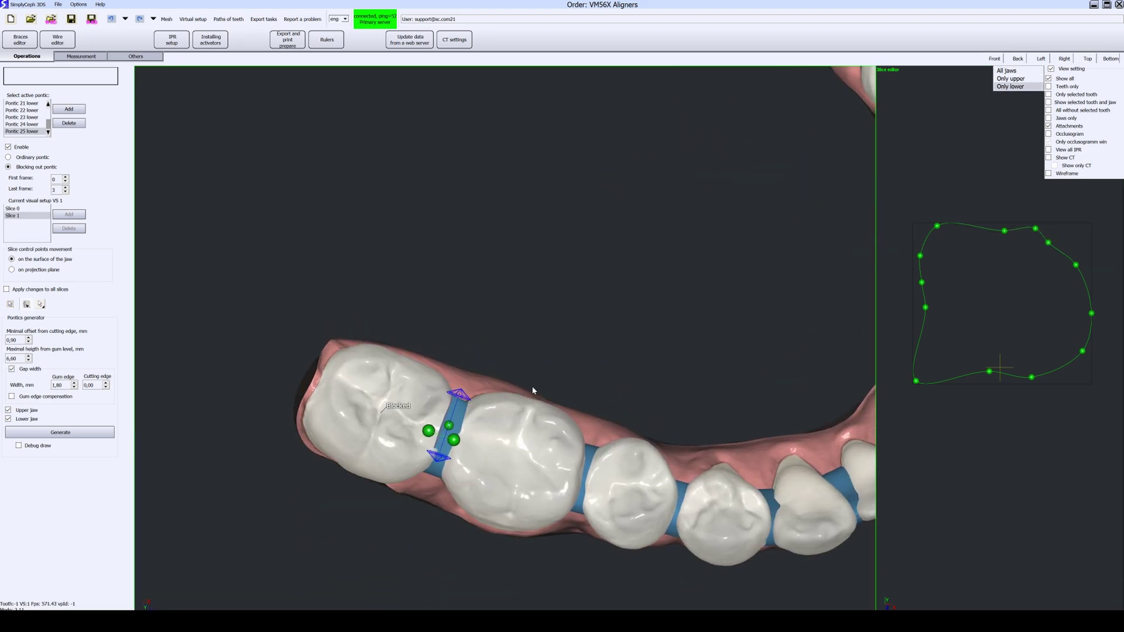
pyautogui.scroll(2, 504, 409)
pyautogui.moveTo(412, 434); pyautogui.dragTo(392, 430)
pyautogui.moveTo(404, 427); pyautogui.dragTo(712, 291, button='right')
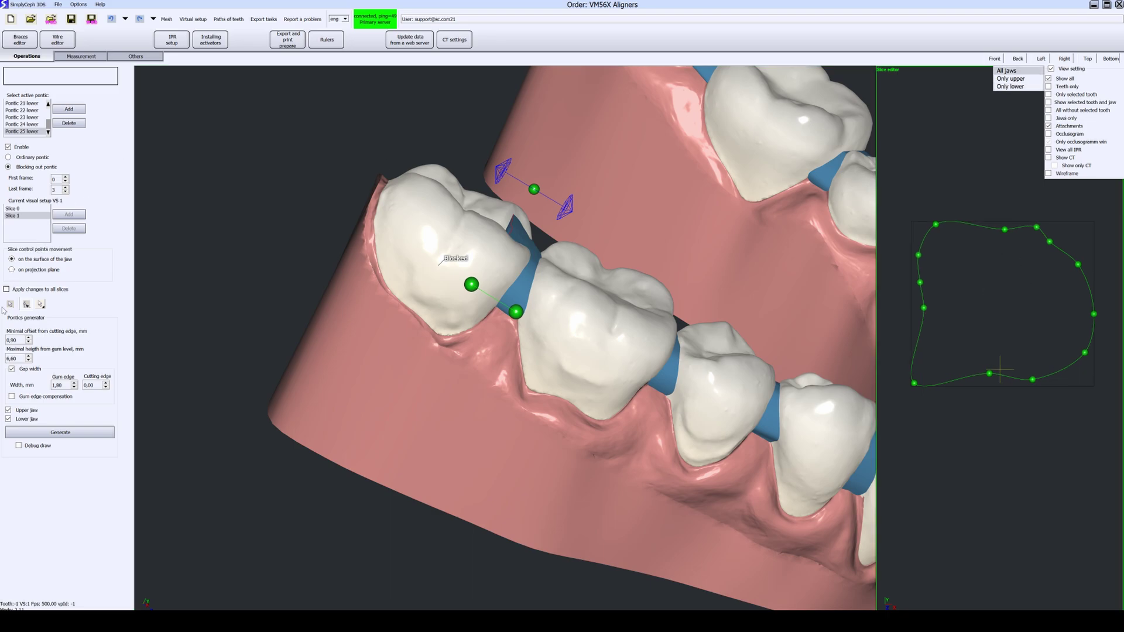
pyautogui.click(10, 305)
pyautogui.moveTo(1003, 222); pyautogui.dragTo(1003, 246)
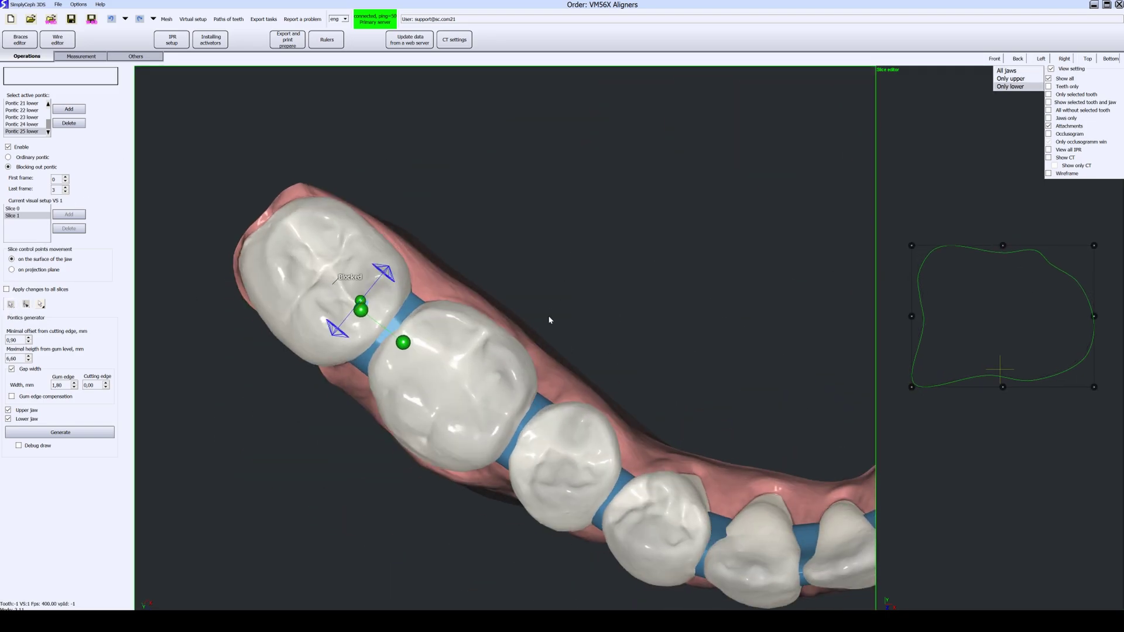
pyautogui.click(1003, 246)
pyautogui.moveTo(1003, 246); pyautogui.dragTo(1003, 253)
# Step: Check the pontic in frontal and lateral views of both jaws, then return to the virtual setup editor
pyautogui.moveTo(686, 345); pyautogui.dragTo(637, 261, button='middle')
pyautogui.scroll(1, 637, 261)
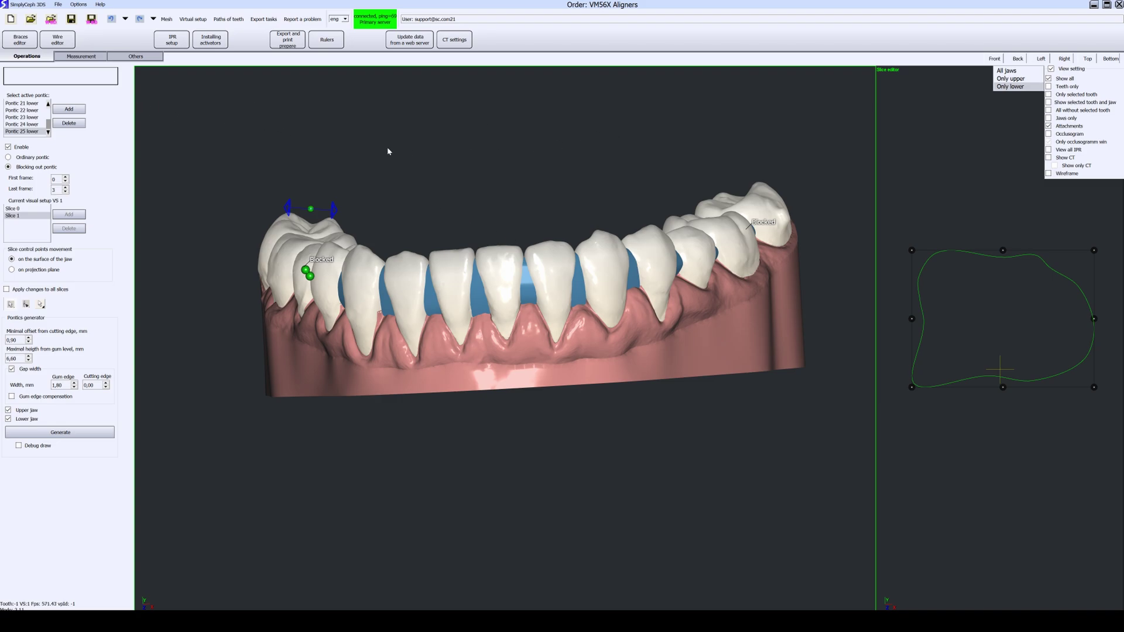
pyautogui.scroll(1, 366, 137)
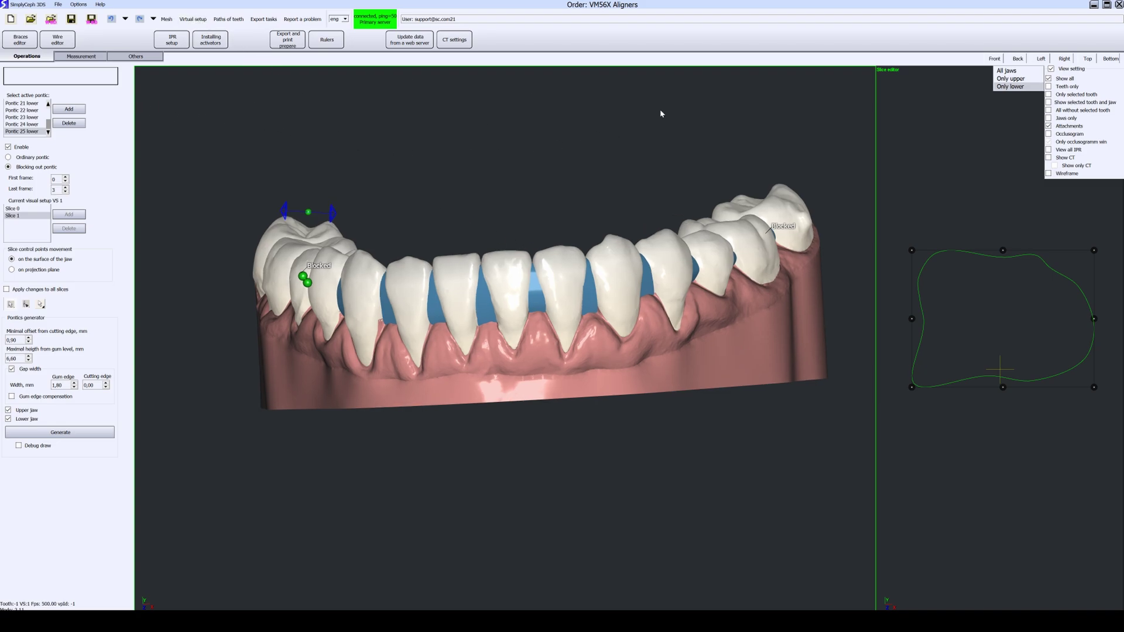
pyautogui.click(1012, 79)
pyautogui.click(1007, 70)
pyautogui.moveTo(673, 193); pyautogui.dragTo(586, 155, button='middle')
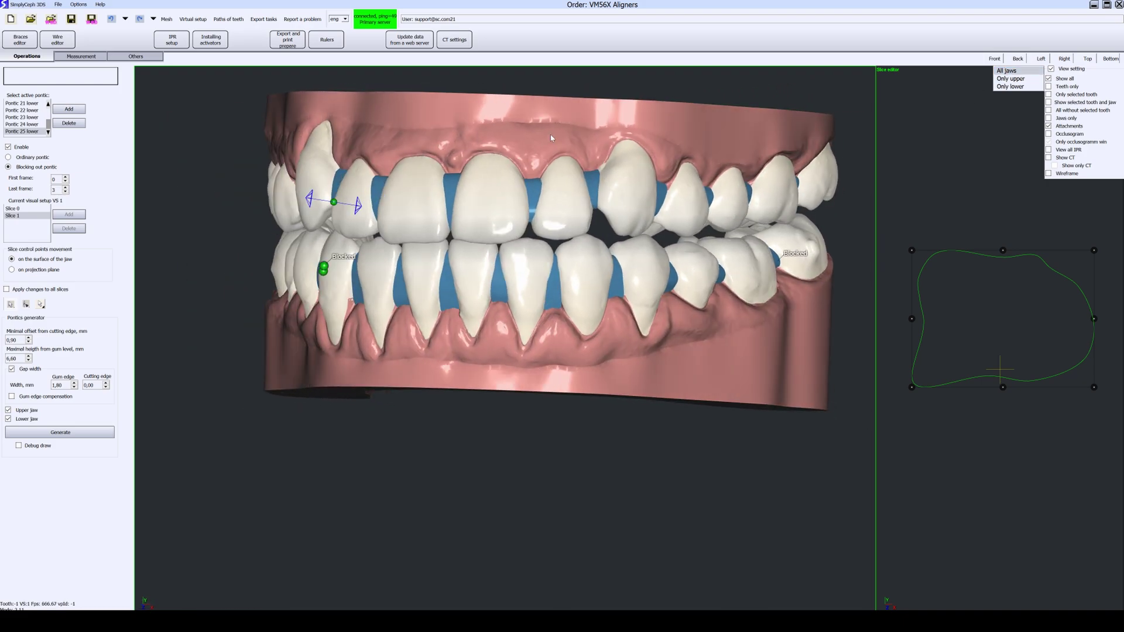
pyautogui.click(193, 18)
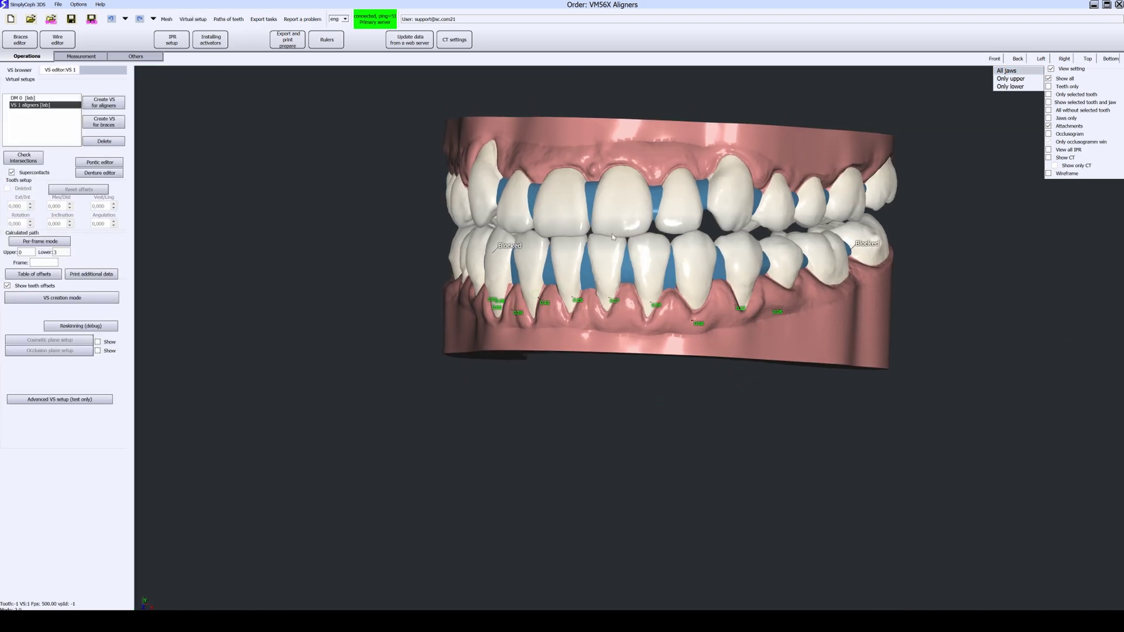
# Step: Skip the auto-install attachment table and add an activator to a lower central incisor
pyautogui.moveTo(663, 259); pyautogui.dragTo(529, 273, button='middle')
pyautogui.click(217, 42)
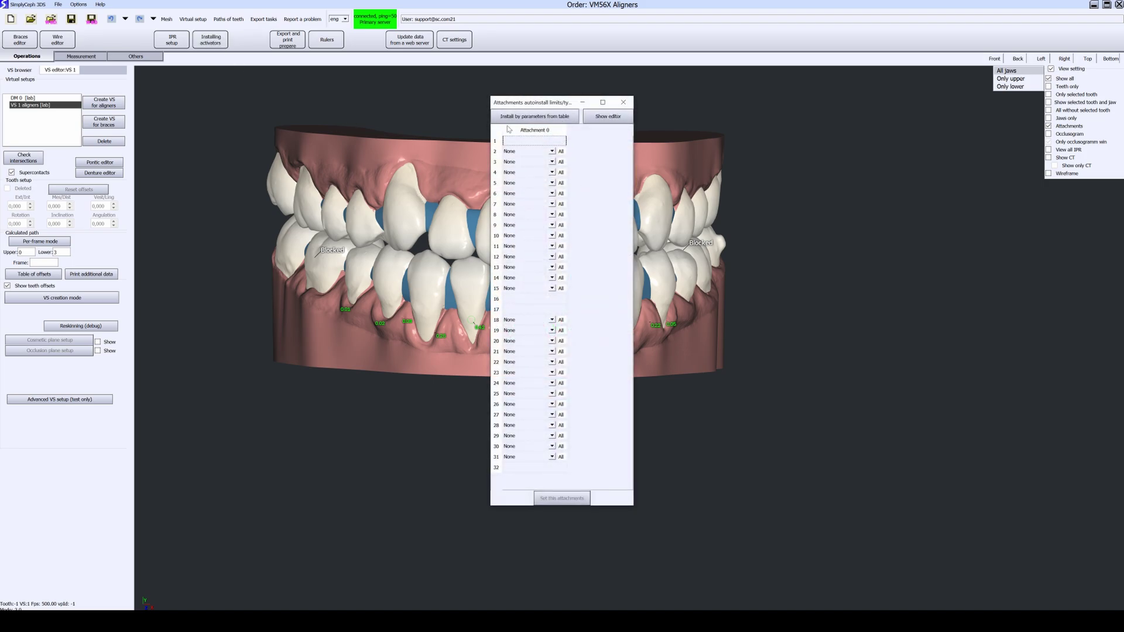
pyautogui.click(623, 103)
pyautogui.scroll(3, 564, 281)
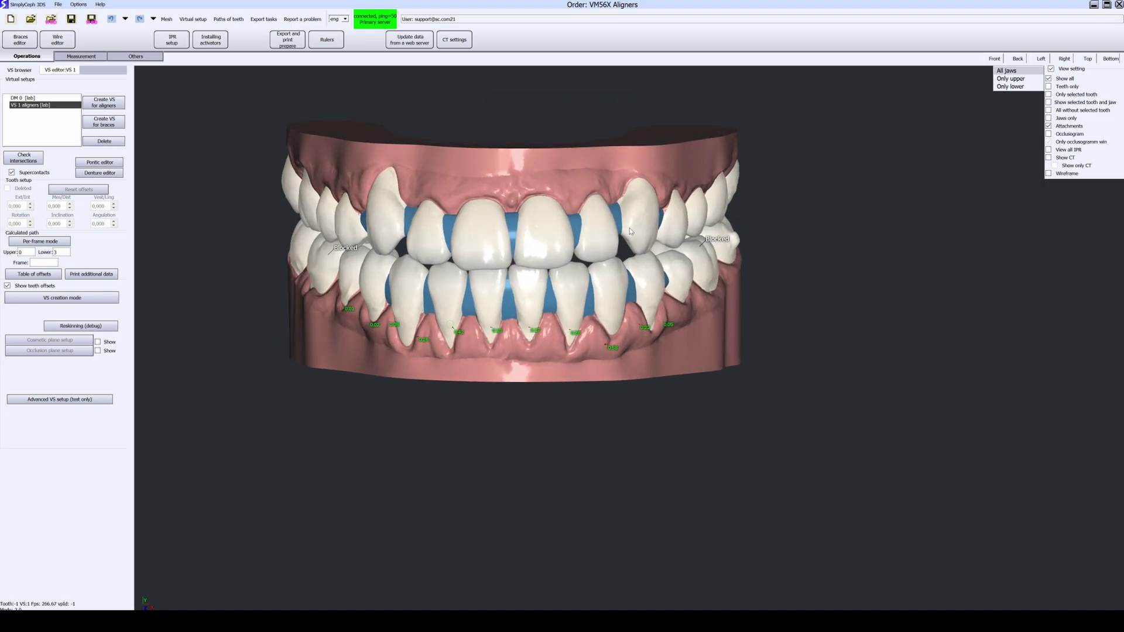
pyautogui.click(522, 280)
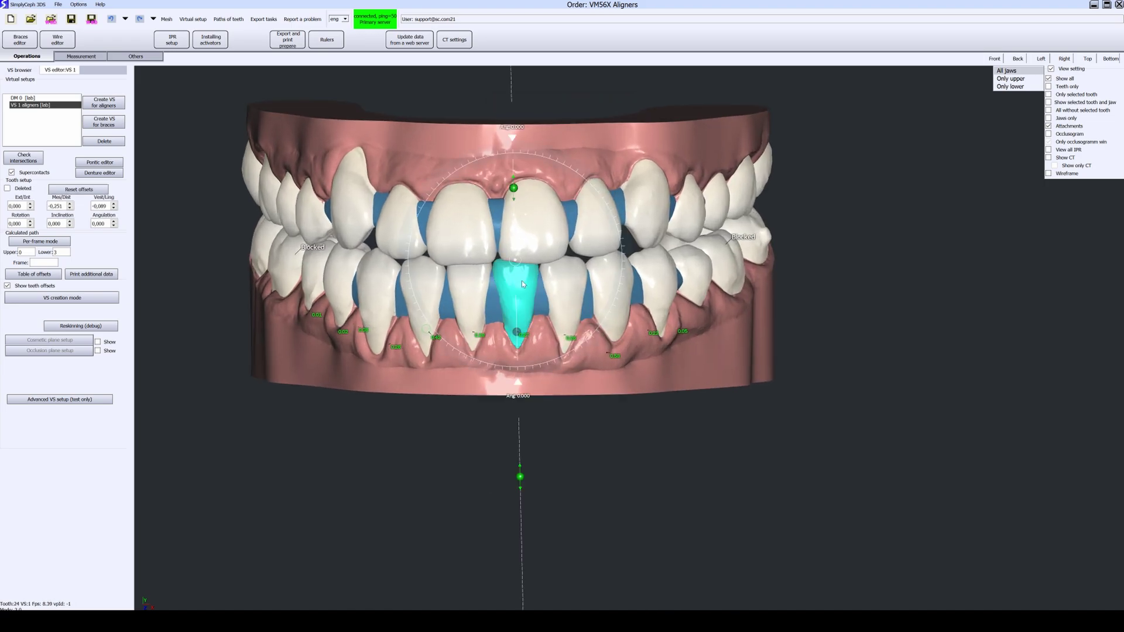
pyautogui.rightClick(523, 281)
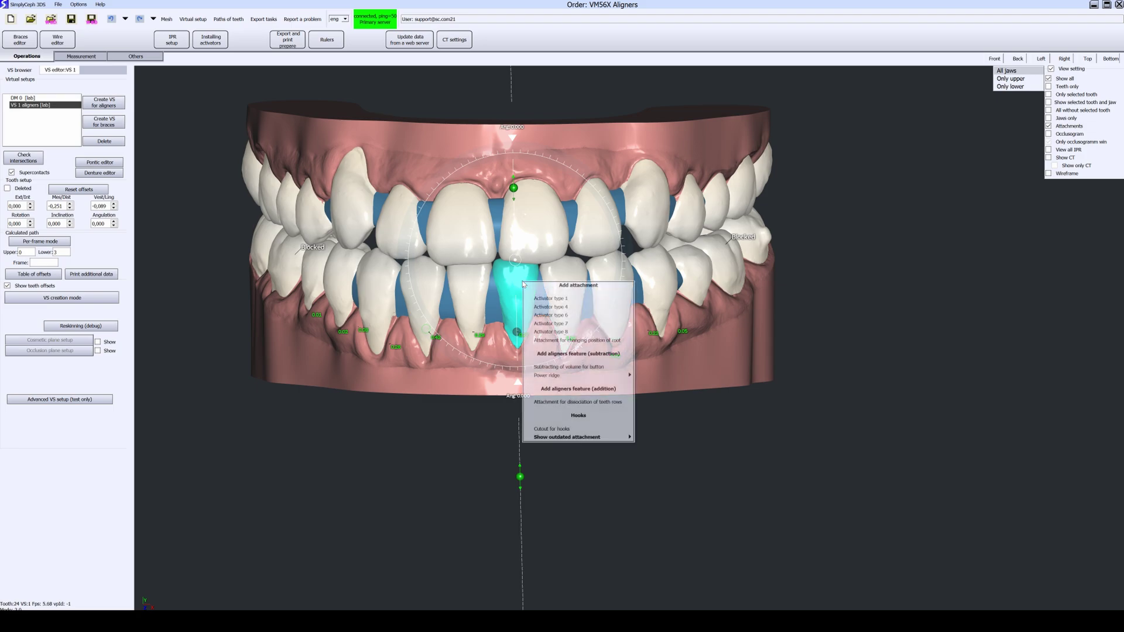
pyautogui.click(566, 315)
# Step: Add an Activator type 1 to an upper central incisor and set its Scale X to 130
pyautogui.click(530, 218)
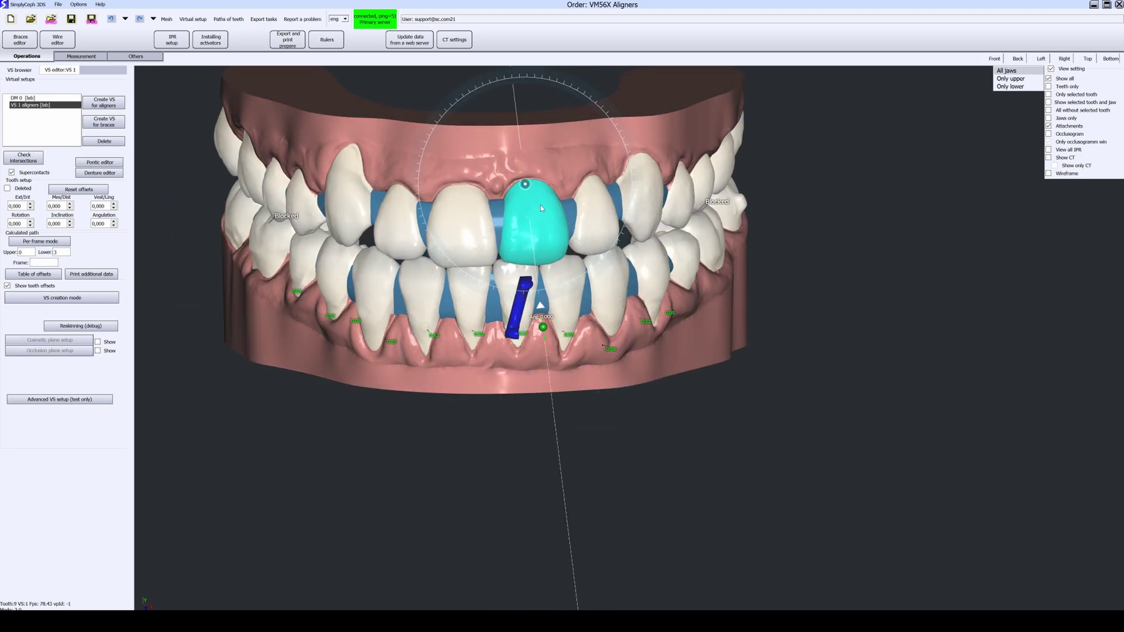
pyautogui.rightClick(541, 206)
pyautogui.click(566, 227)
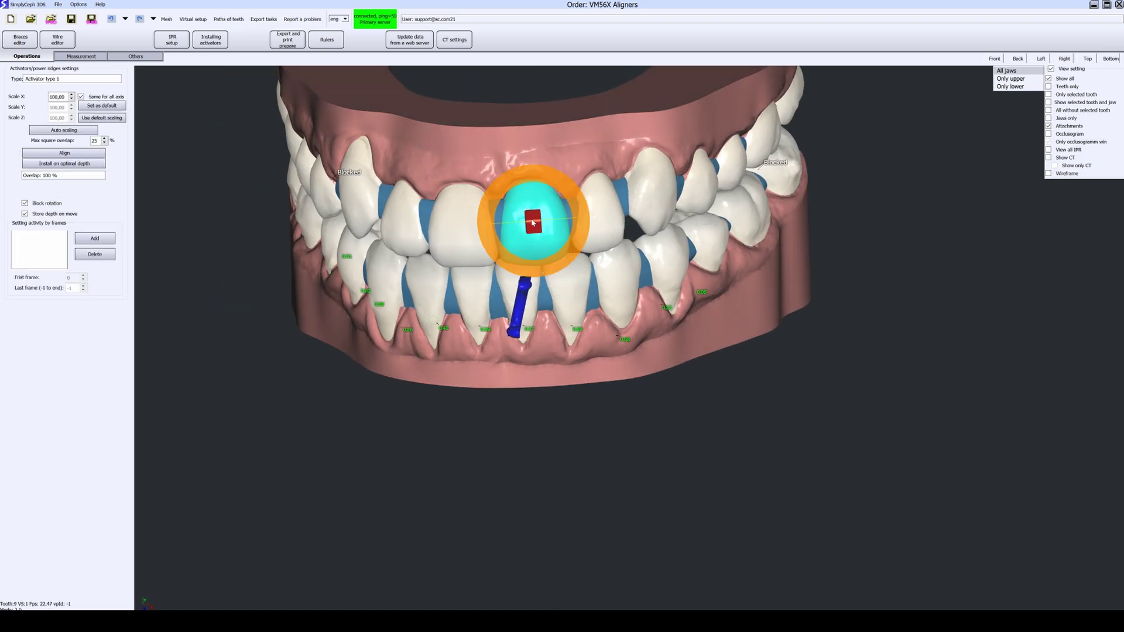
pyautogui.scroll(4, 539, 229)
pyautogui.moveTo(593, 250); pyautogui.dragTo(608, 231, button='middle')
pyautogui.moveTo(609, 230); pyautogui.dragTo(609, 224)
pyautogui.doubleClick(57, 96)
pyautogui.write('130')
pyautogui.press('Return')
# Step: Adjust the upper incisor activator's depth along its axis
pyautogui.scroll(1, 58, 96)
pyautogui.scroll(-2, 58, 97)
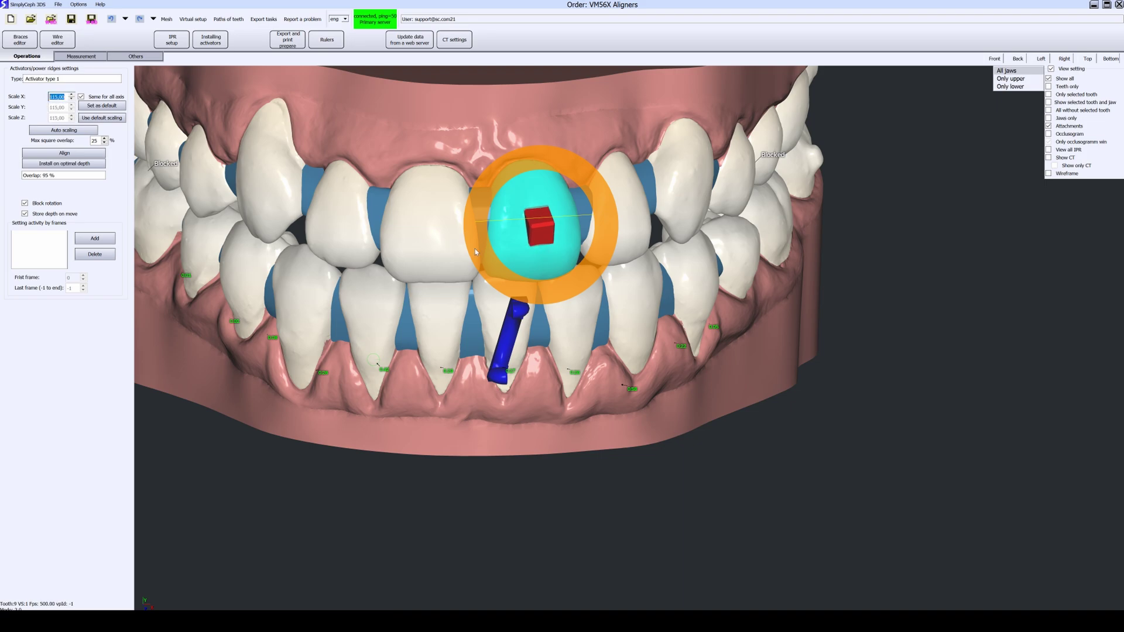
pyautogui.moveTo(468, 252); pyautogui.dragTo(655, 259, button='middle')
pyautogui.click(611, 232)
pyautogui.click(566, 231)
pyautogui.moveTo(621, 232)
pyautogui.mouseDown()
pyautogui.moveTo(634, 234)
pyautogui.moveTo(621, 231)
pyautogui.mouseUp()
pyautogui.click(624, 237)
pyautogui.moveTo(647, 287); pyautogui.dragTo(541, 301, button='middle')
# Step: Delete the bar activator from the lower incisor
pyautogui.click(371, 299)
pyautogui.rightClick(528, 303)
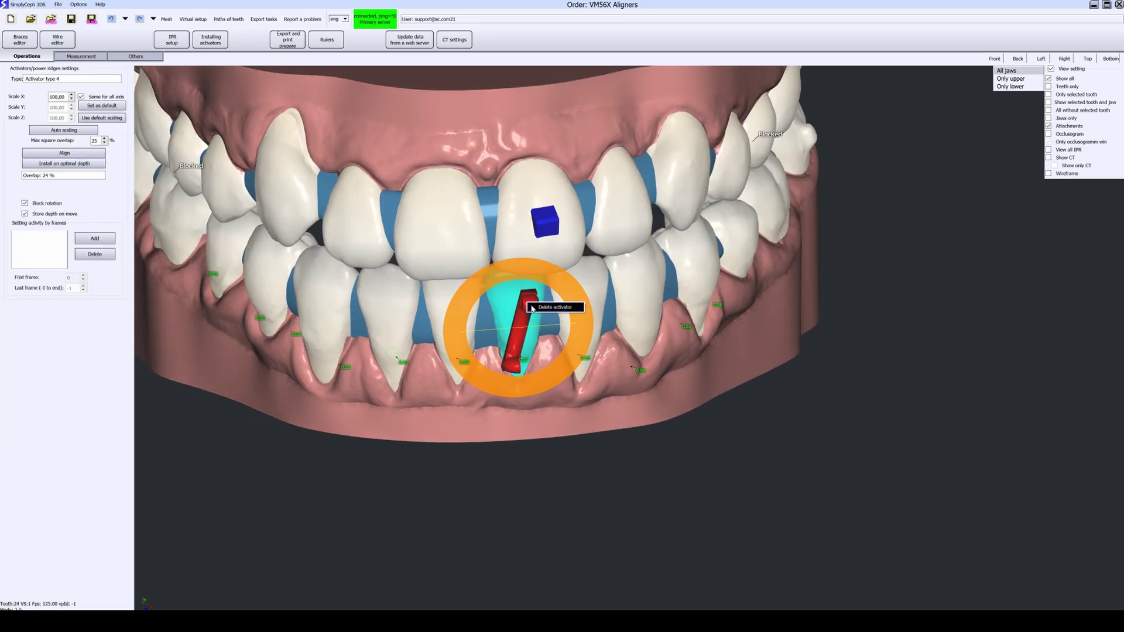
pyautogui.click(548, 308)
pyautogui.moveTo(630, 306); pyautogui.dragTo(732, 321, button='middle')
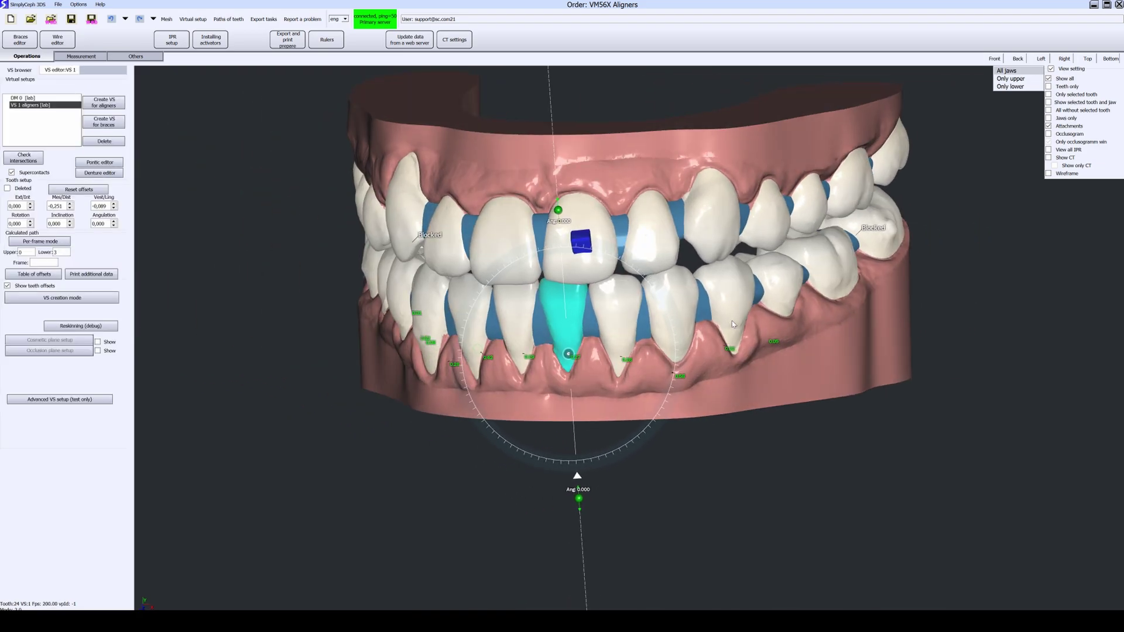
pyautogui.moveTo(217, 157); pyautogui.dragTo(334, 153, button='middle')
pyautogui.click(786, 452)
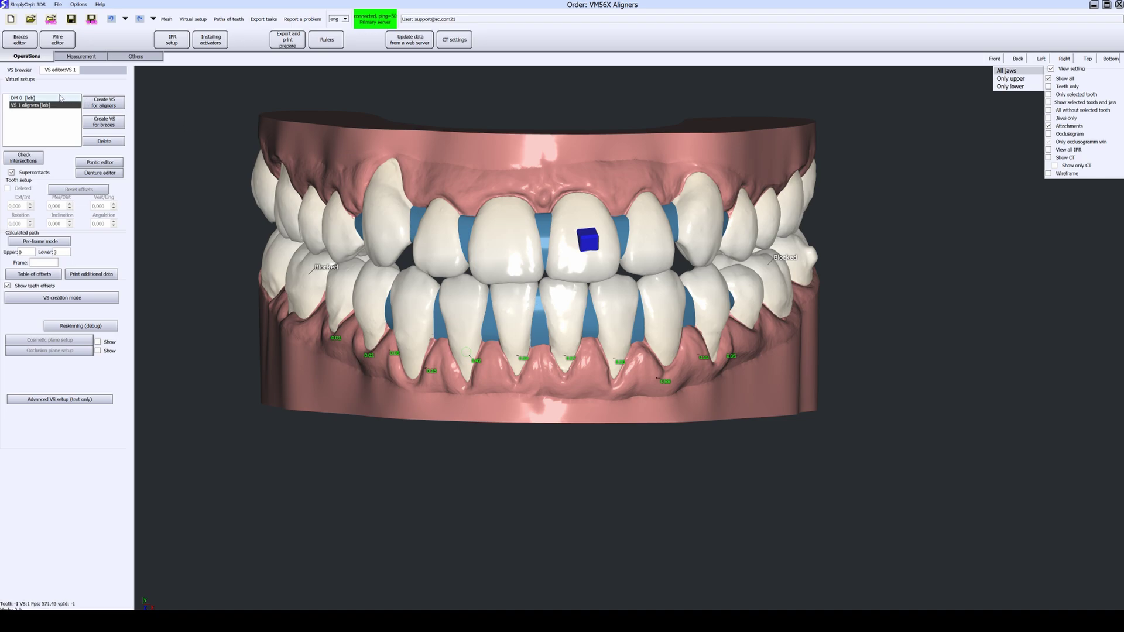
# Step: Export the initial DM 0 model to MES and save it
pyautogui.click(29, 98)
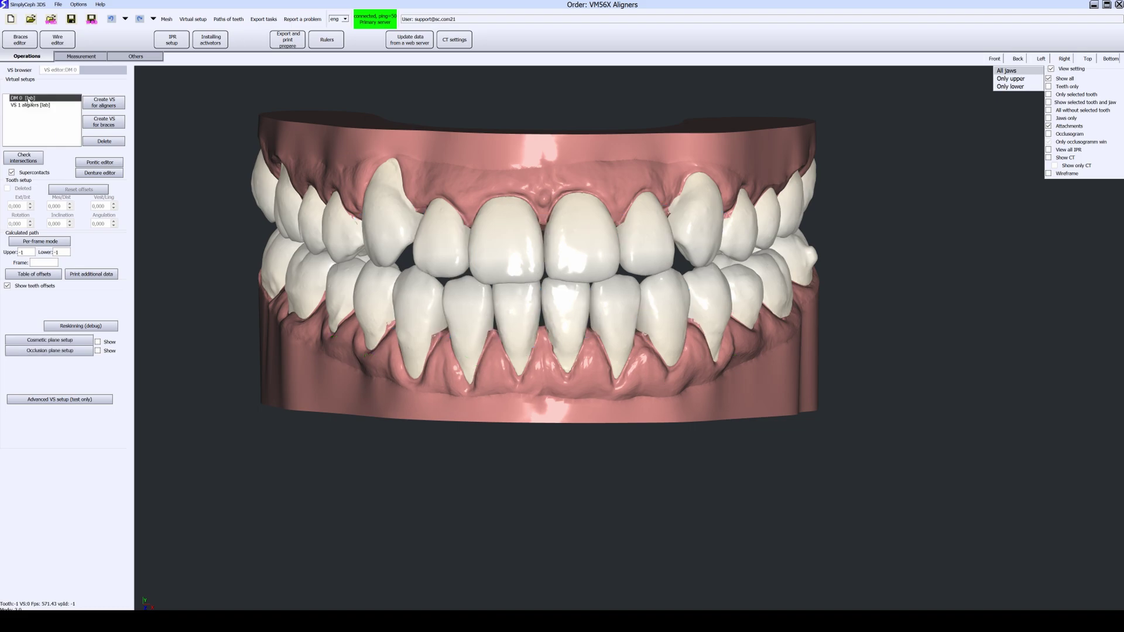
pyautogui.rightClick(29, 100)
pyautogui.click(42, 104)
pyautogui.click(534, 321)
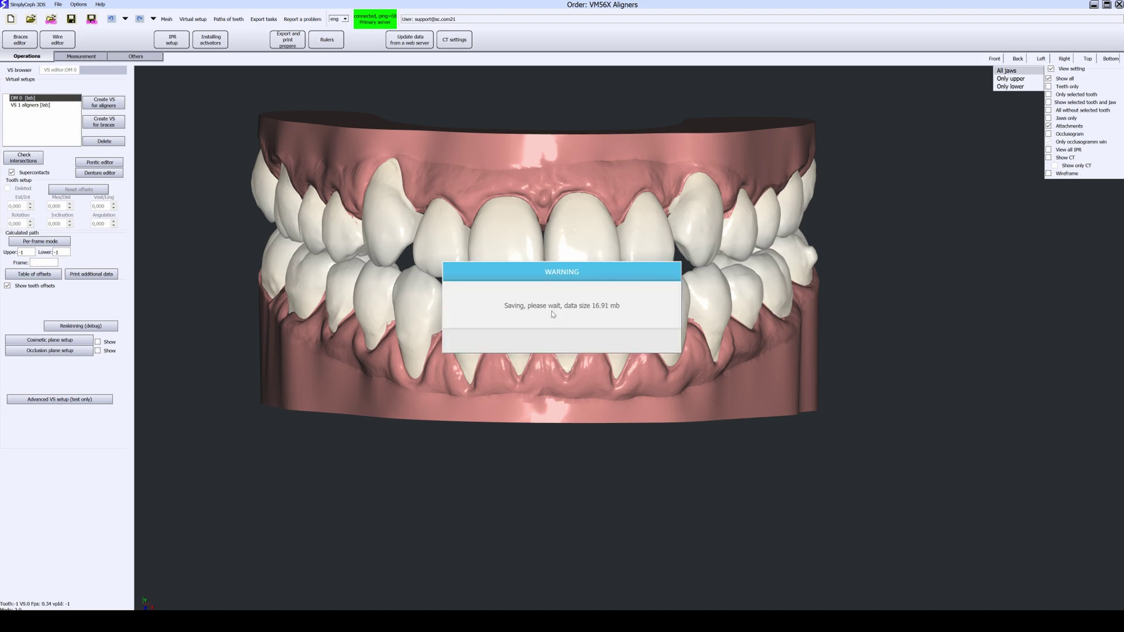
pyautogui.click(584, 319)
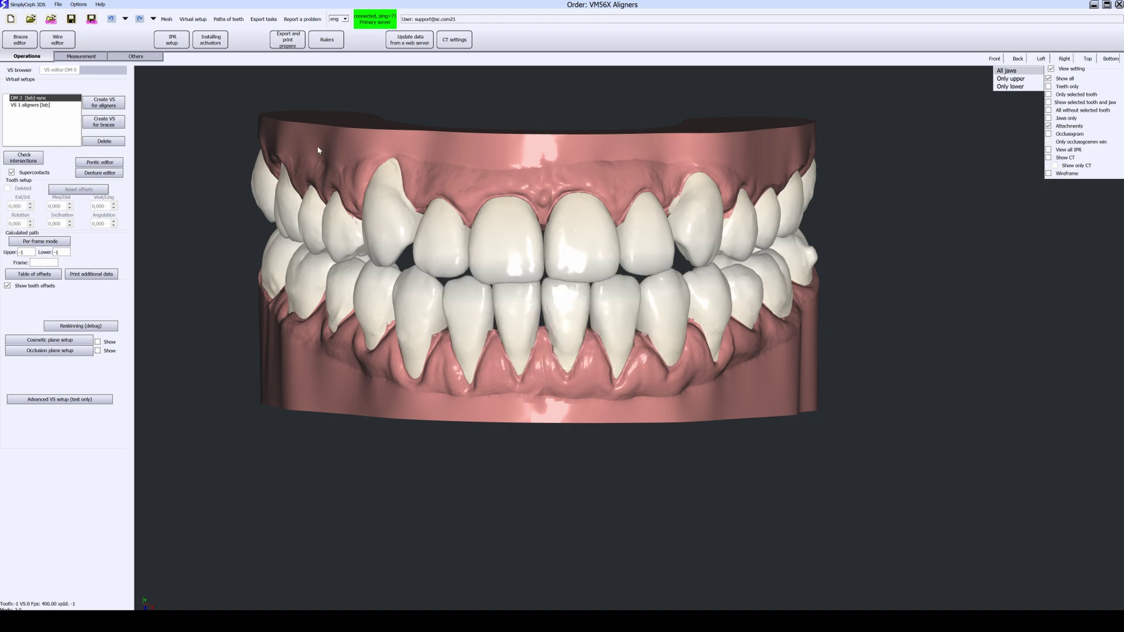
# Step: Export the VS 1 aligners setup to MES despite the missing-activator warning, starting server sync
pyautogui.click(42, 106)
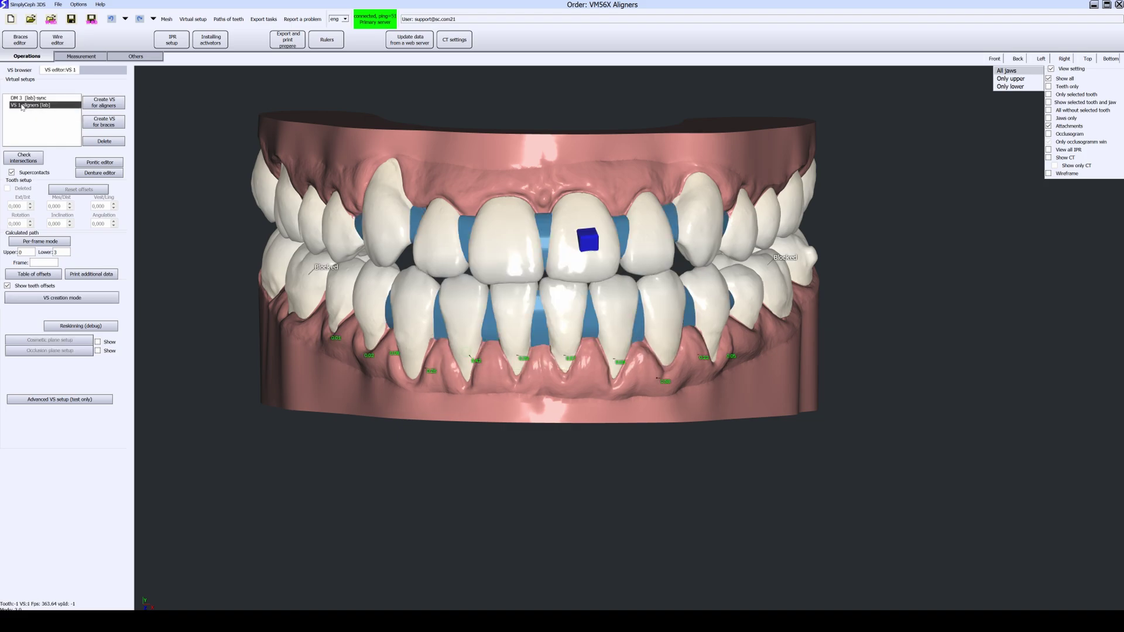
pyautogui.rightClick(24, 107)
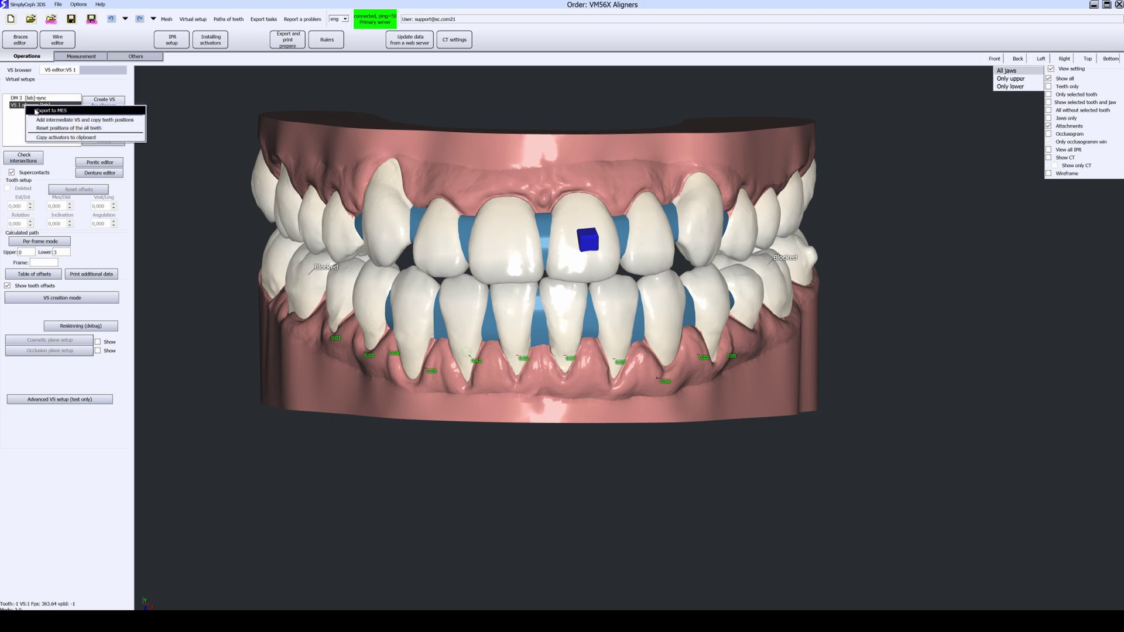
pyautogui.click(37, 111)
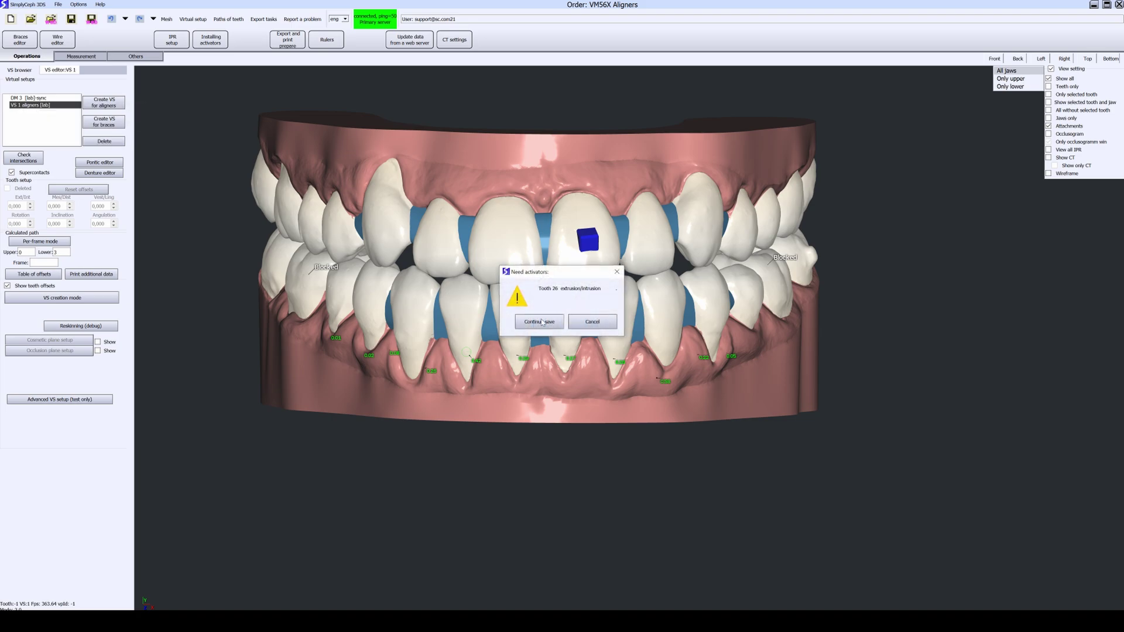
pyautogui.click(523, 321)
pyautogui.click(516, 320)
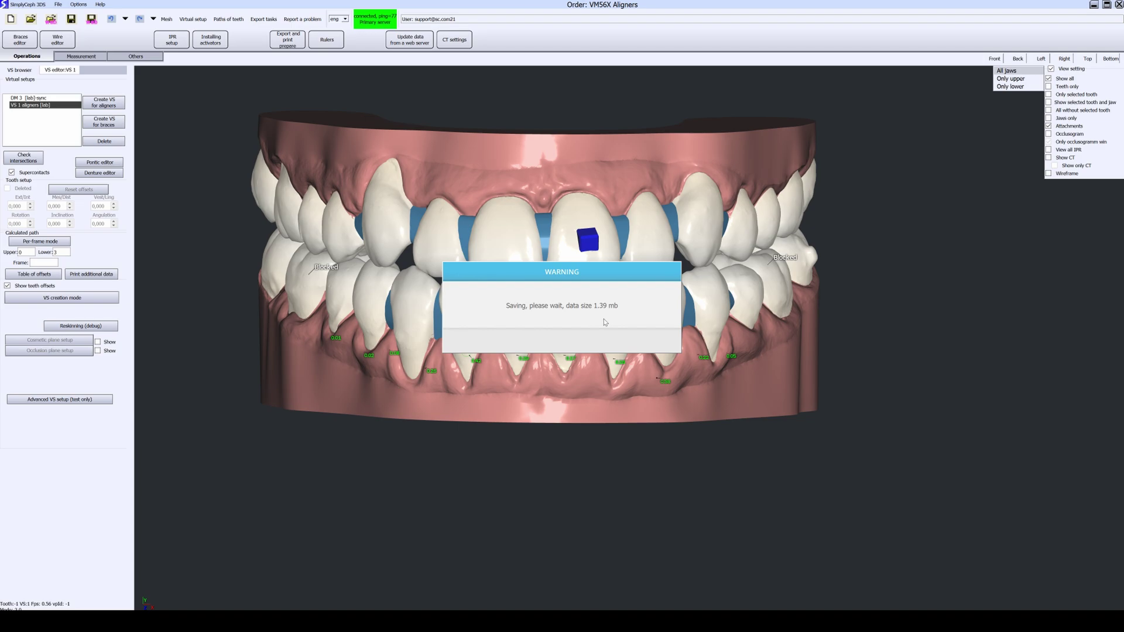
pyautogui.click(590, 323)
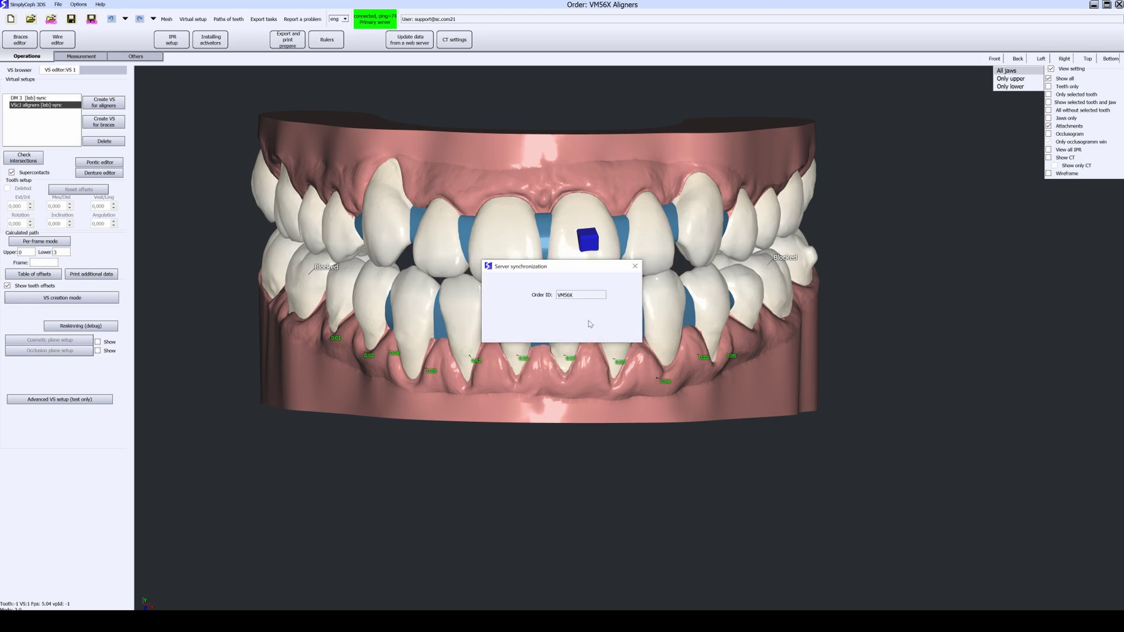